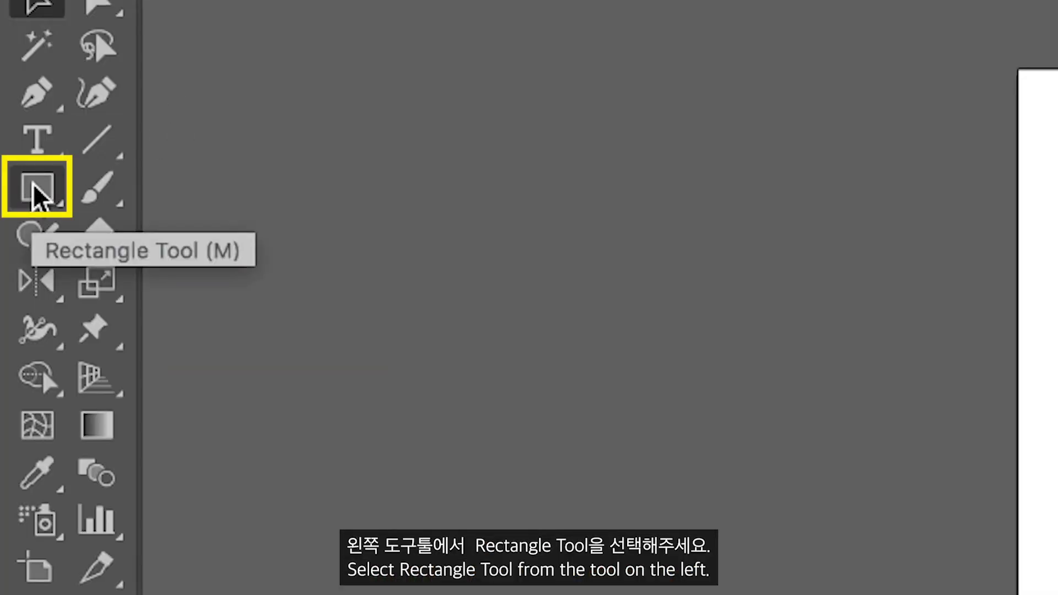
Draw a small square in the empty area left of the artboard and fill it with light green #CCE0BF
left_click(33, 187)
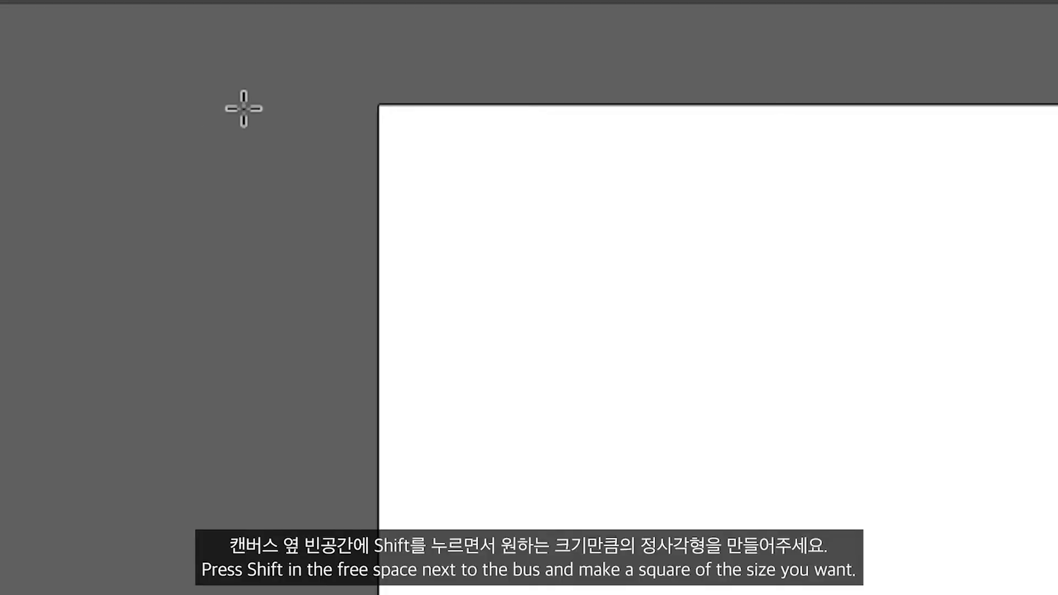
left_click_drag(243, 107, 344, 207)
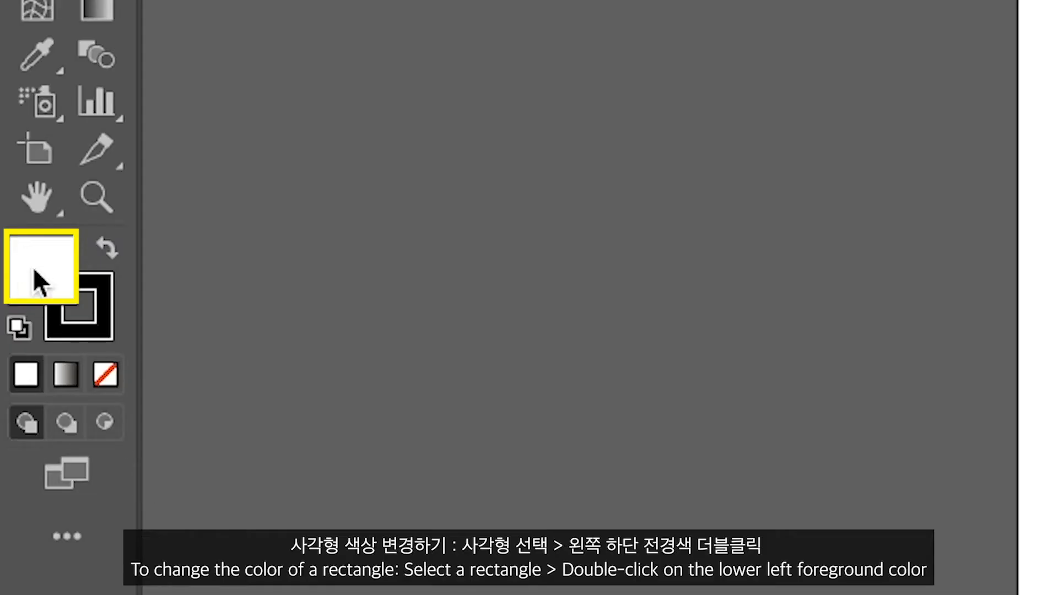
double_click(34, 270)
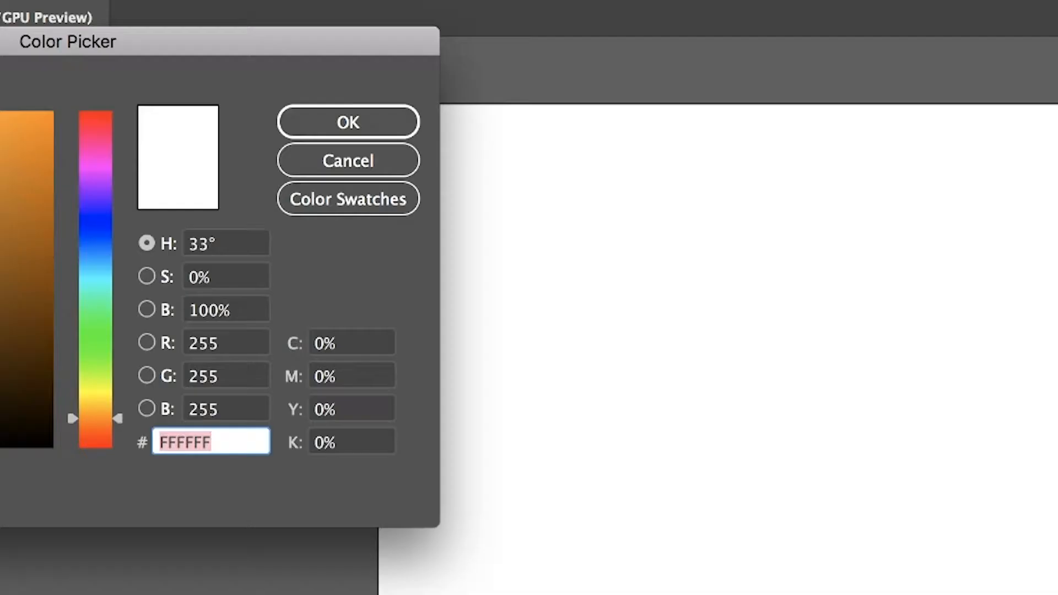
left_click_drag(6, 42, 452, 84)
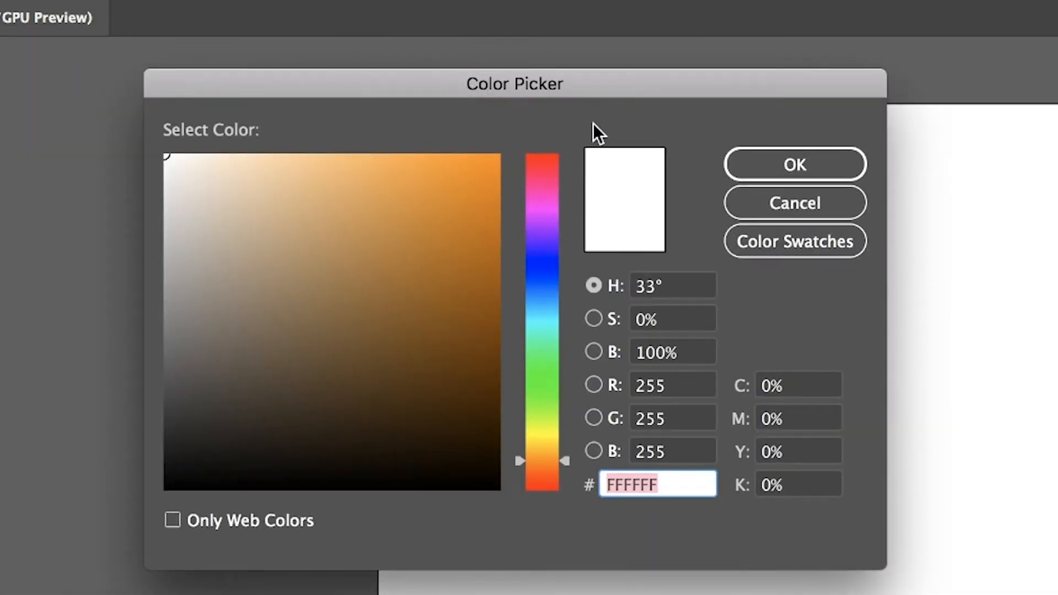
left_click_drag(544, 408, 545, 379)
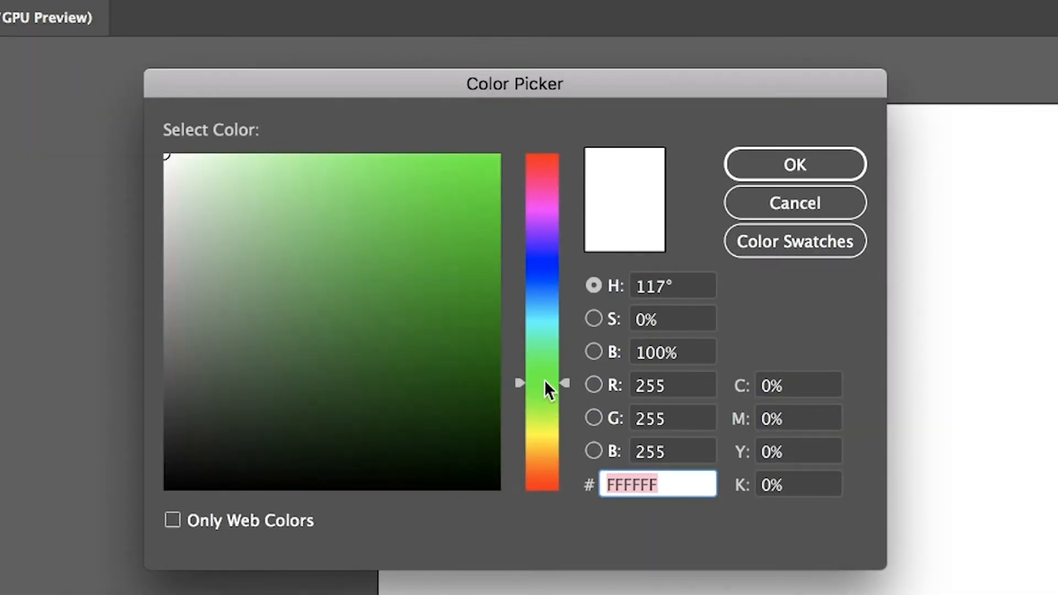
left_click(366, 295)
left_click(394, 205)
left_click(374, 255)
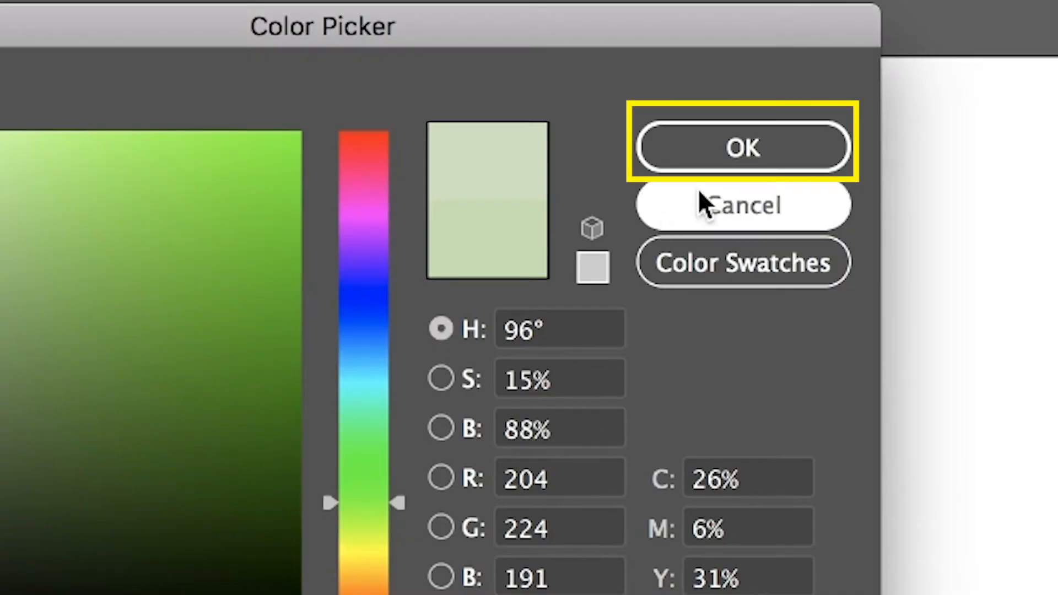
left_click(768, 158)
Remove the black stroke from the light green square by setting its stroke to None
key("v")
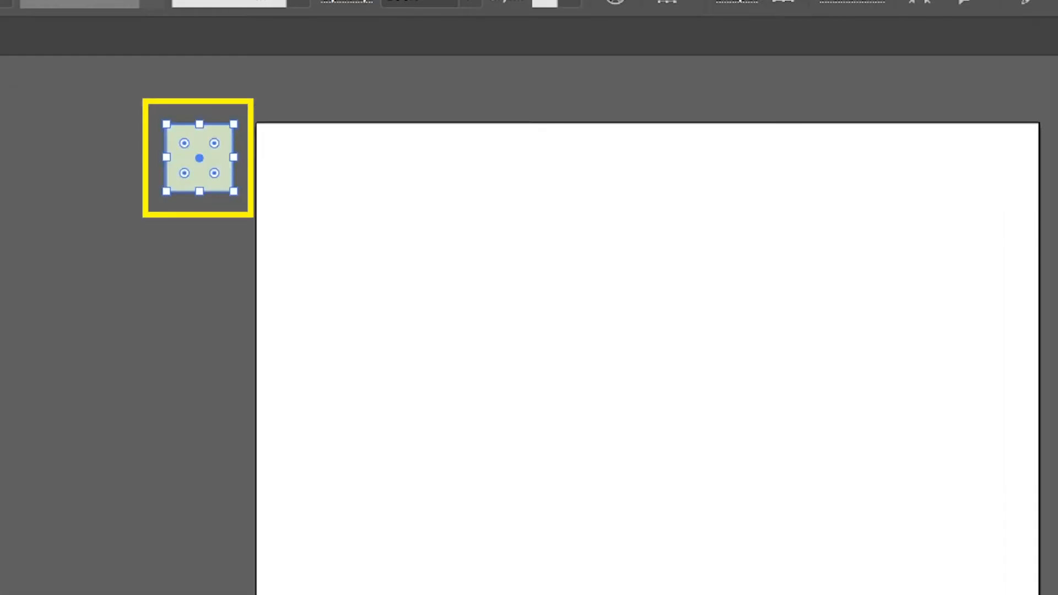
left_click(206, 220)
left_click(213, 177)
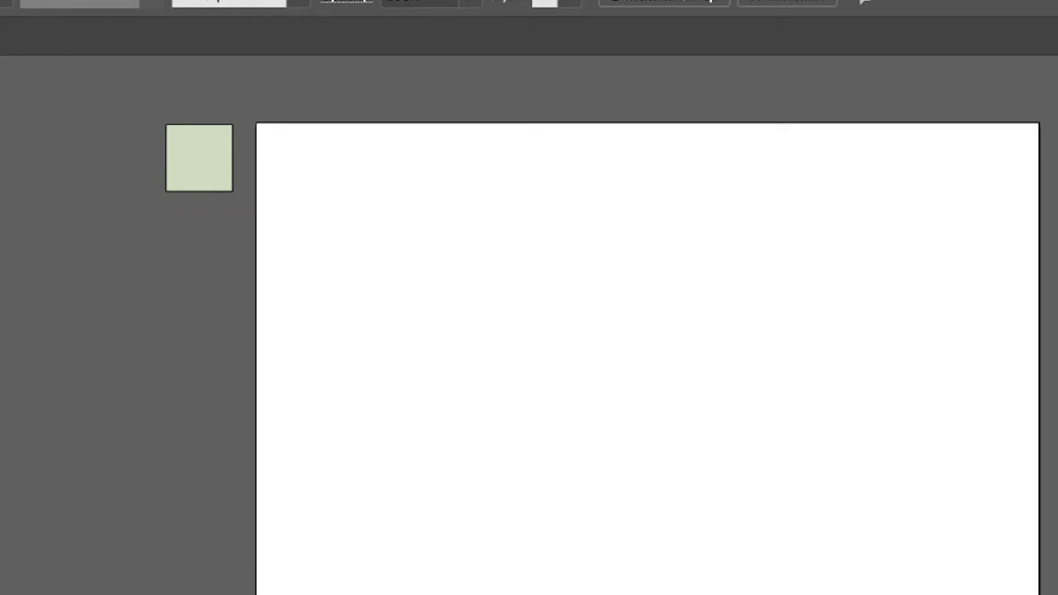
left_click(199, 158)
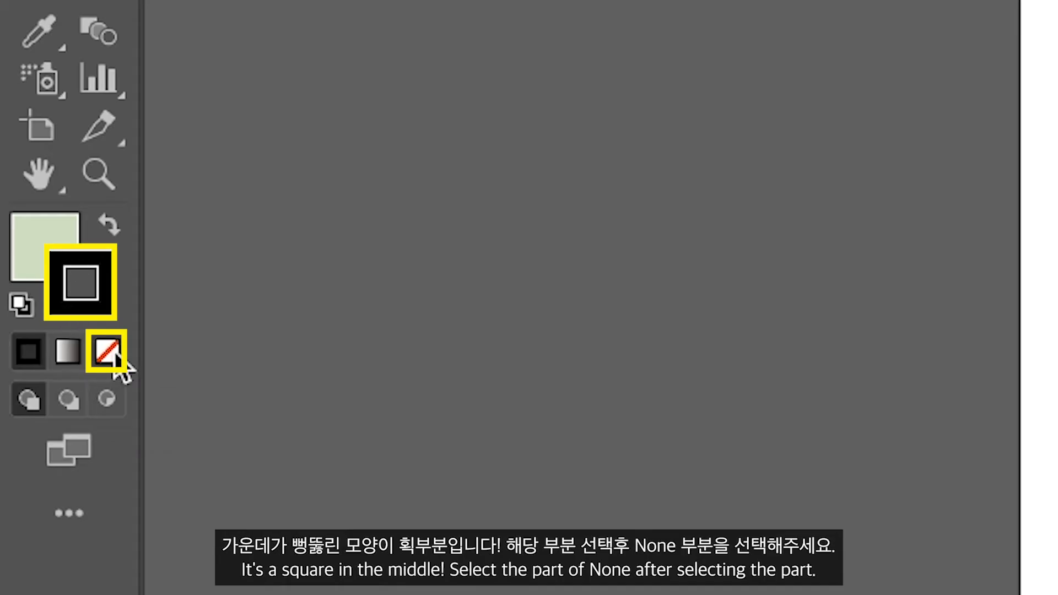
left_click(110, 354)
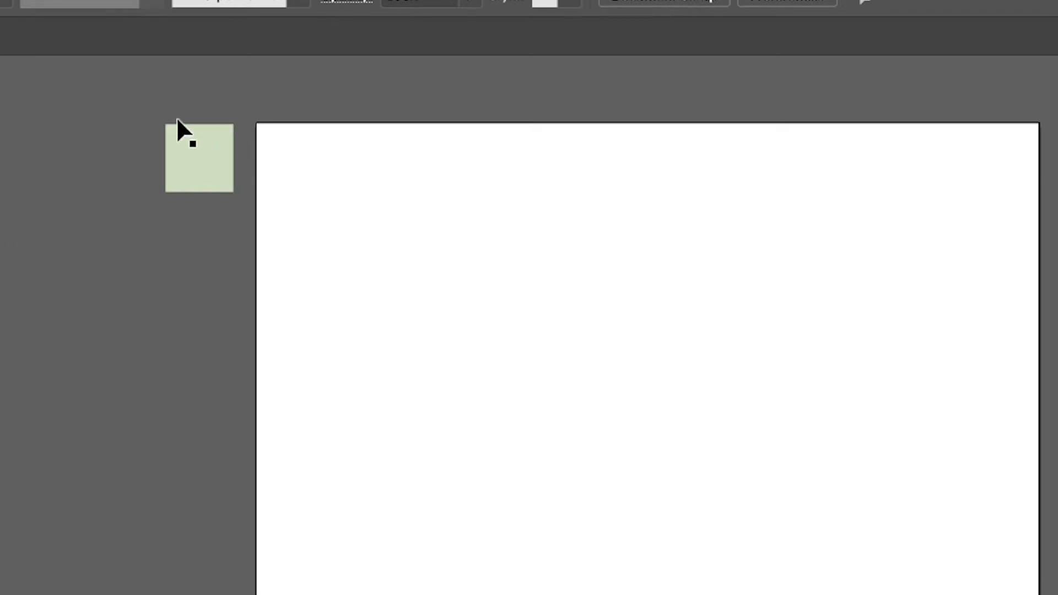
Duplicate the square straight down at equal spacing to make a column of five squares beside the artboard
left_click(197, 171)
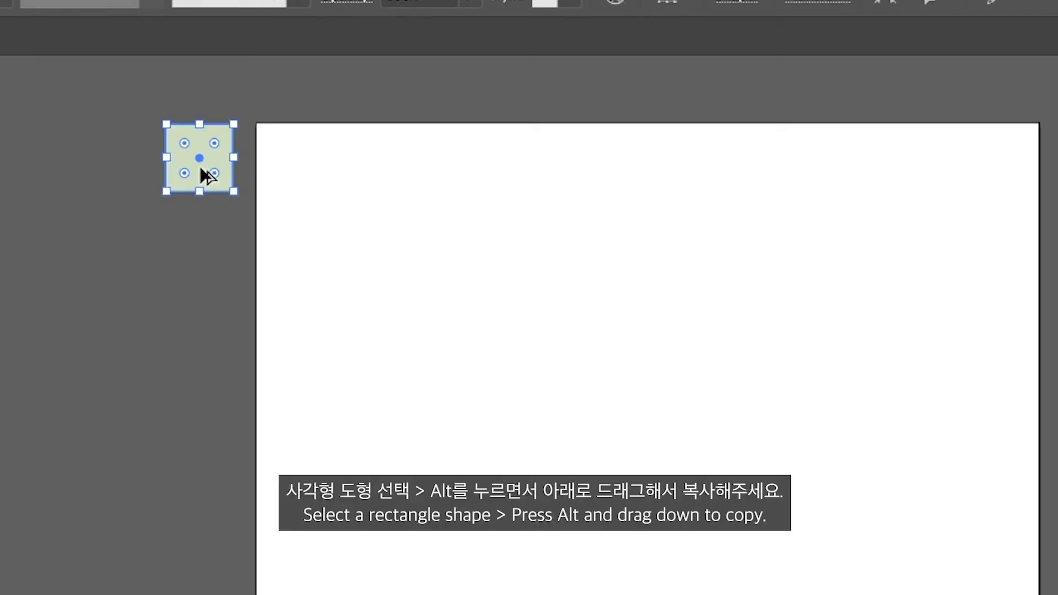
left_click_drag(200, 173, 196, 247)
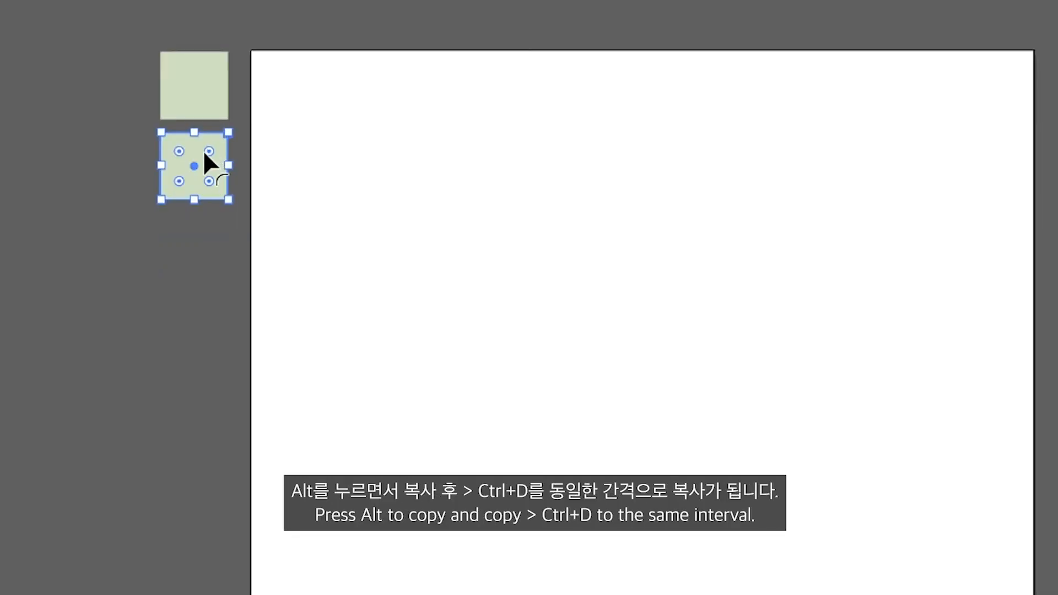
key("a")
key("ctrl+d")
key("ctrl+d")
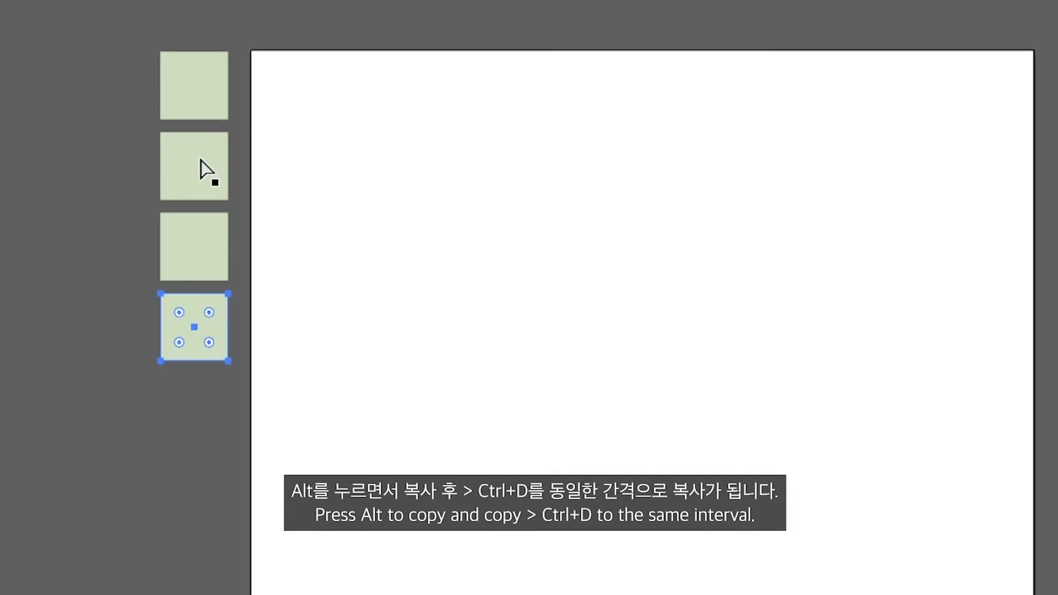
key("ctrl+d")
left_click(191, 42)
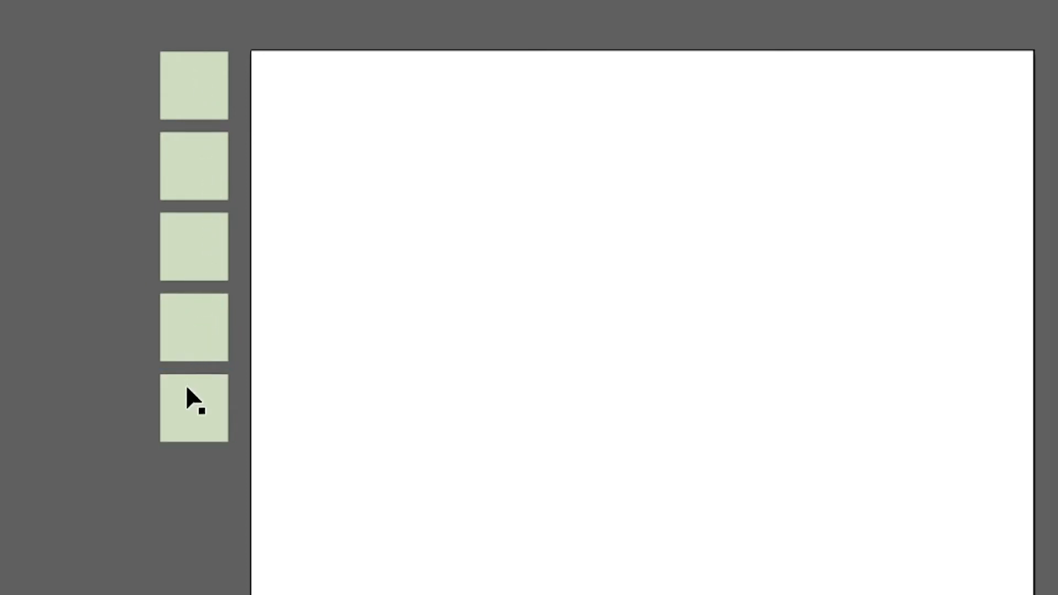
Change the fill of the second square in the column to the mid green #9EBA8C
left_click(197, 160)
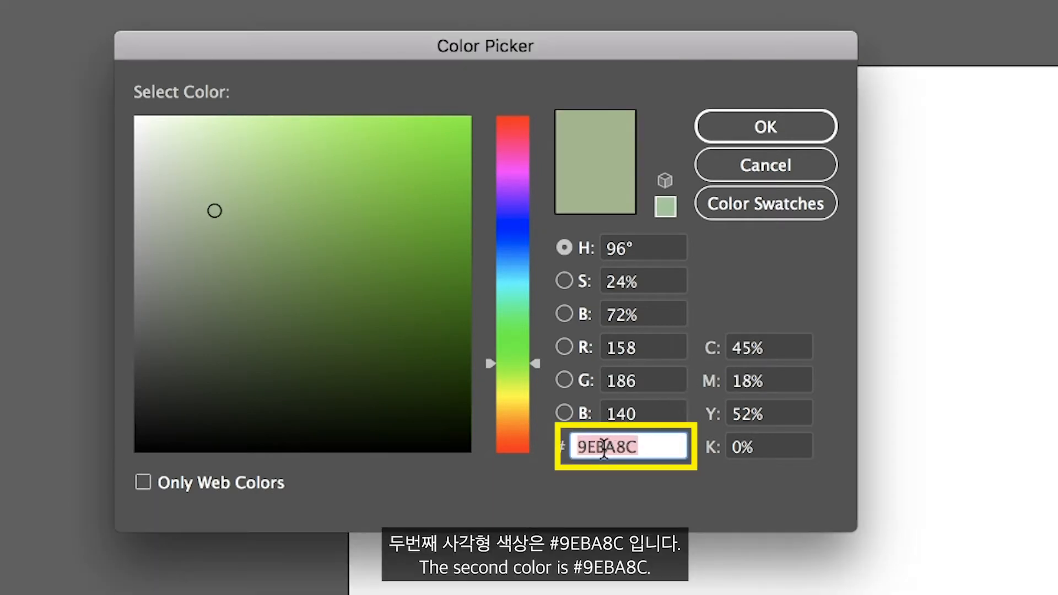
left_click(592, 447)
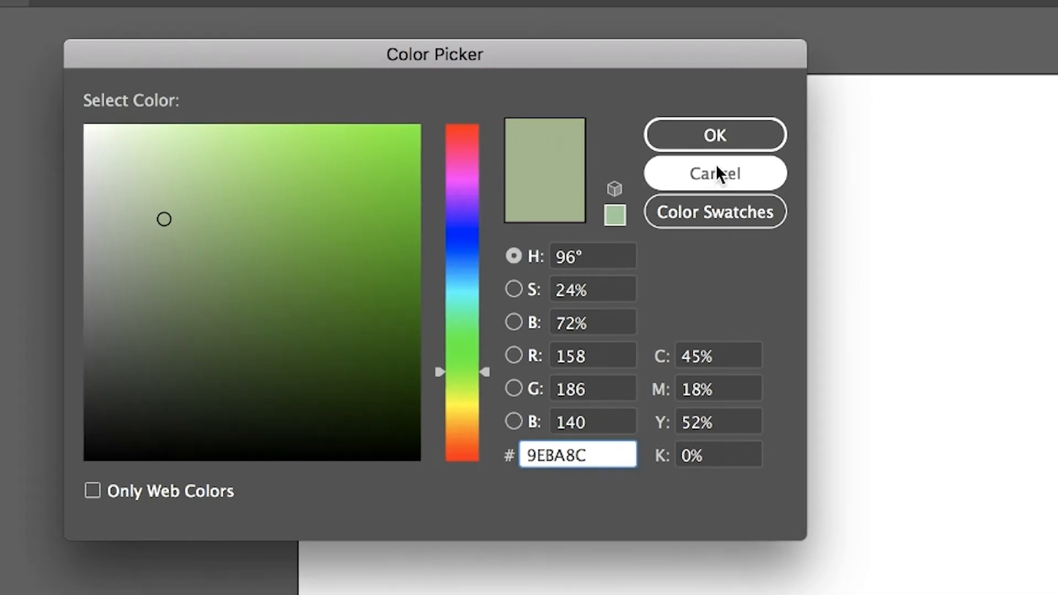
left_click(777, 133)
Change the fill of the third square to the darker green #88A078
left_click(250, 287)
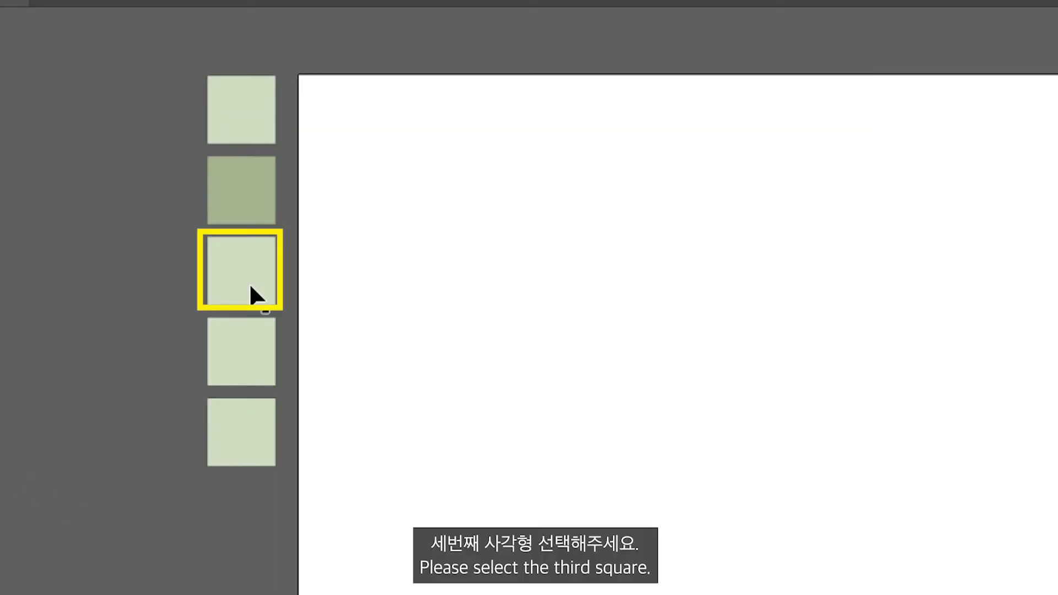
left_click(250, 286)
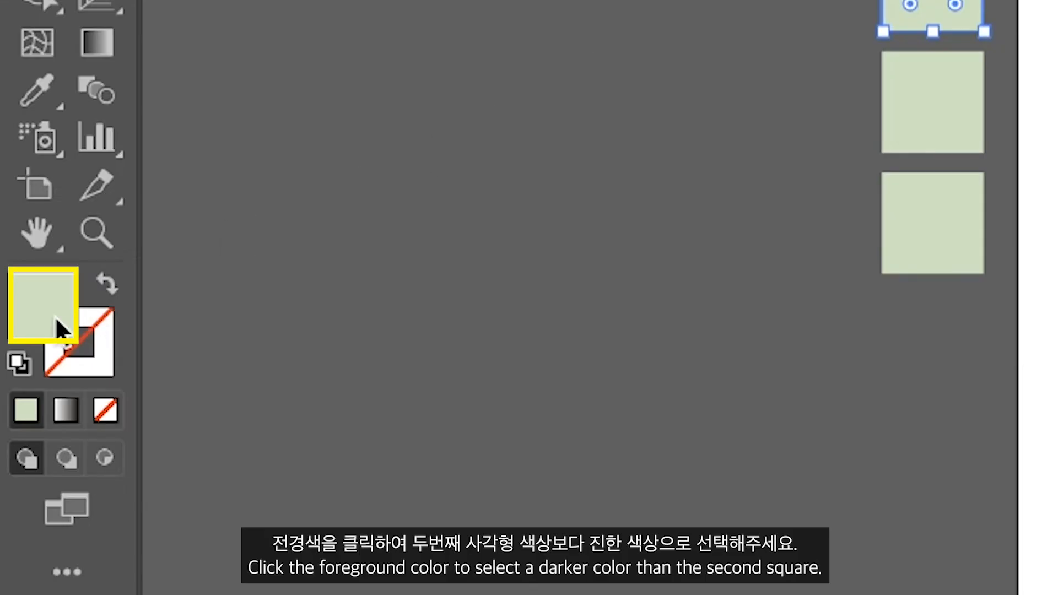
double_click(55, 320)
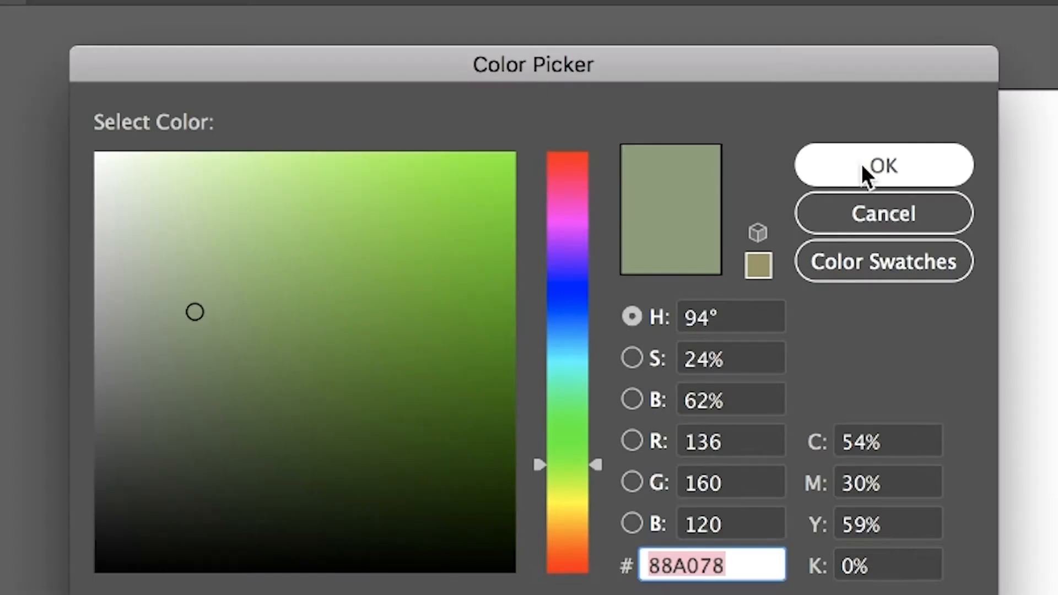
left_click(861, 163)
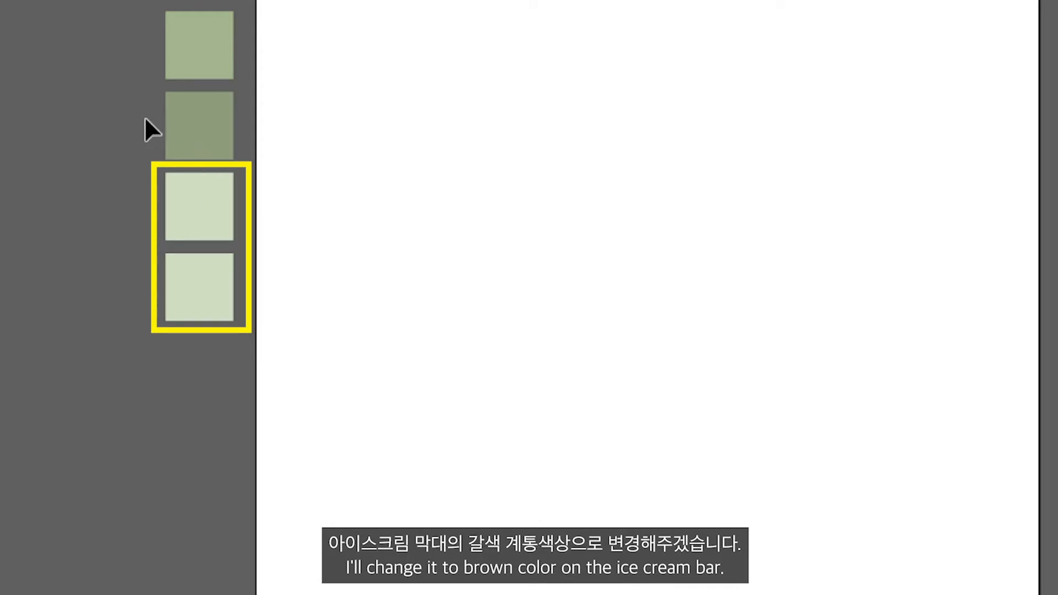
Change the fill of the fourth square to the brown #896D4C
left_click(217, 214)
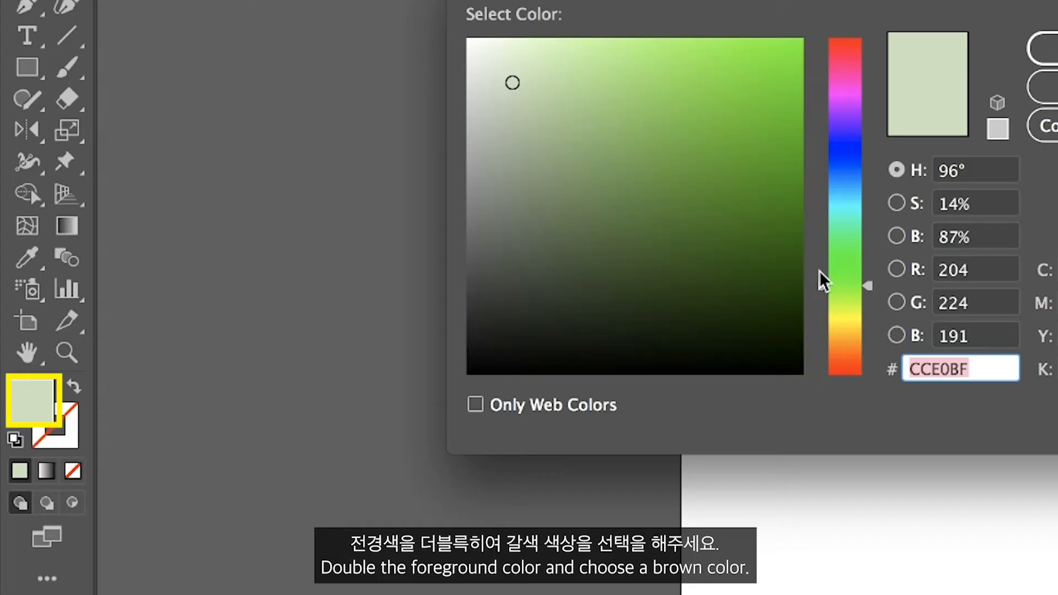
left_click_drag(862, 293, 862, 342)
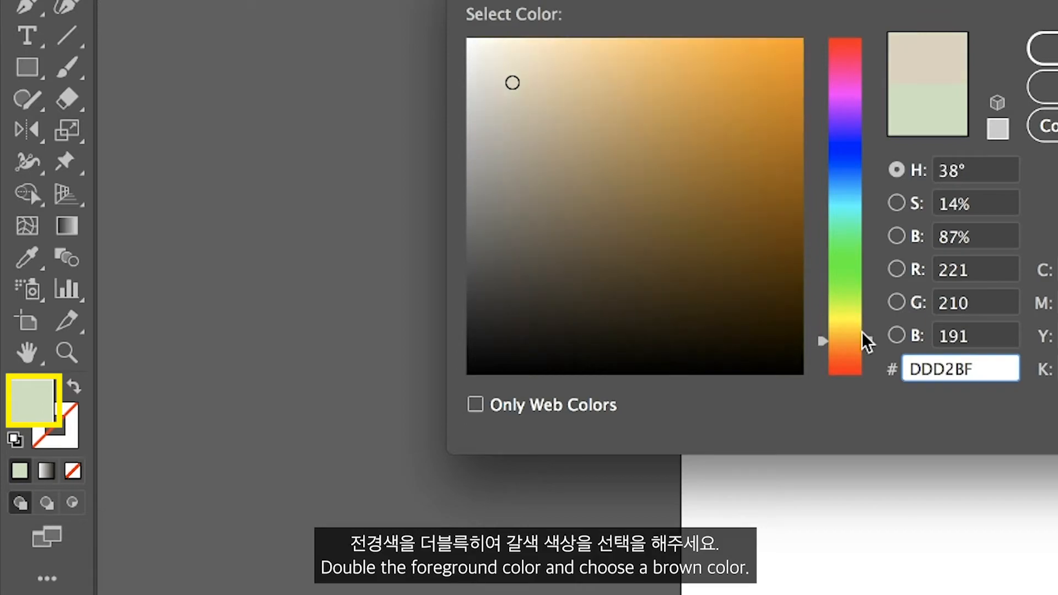
left_click_drag(651, 172, 622, 181)
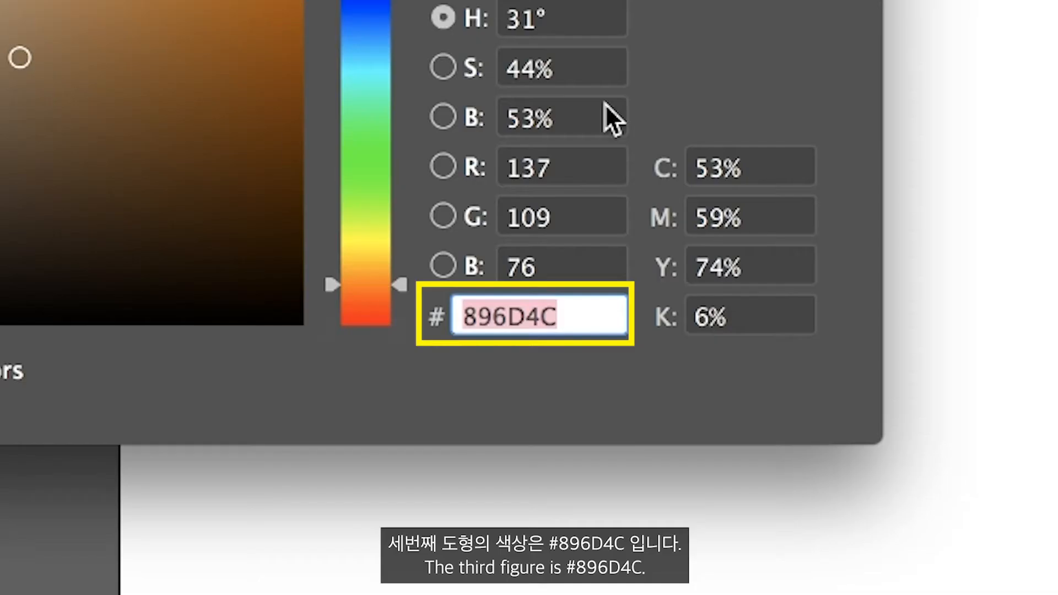
left_click(515, 304)
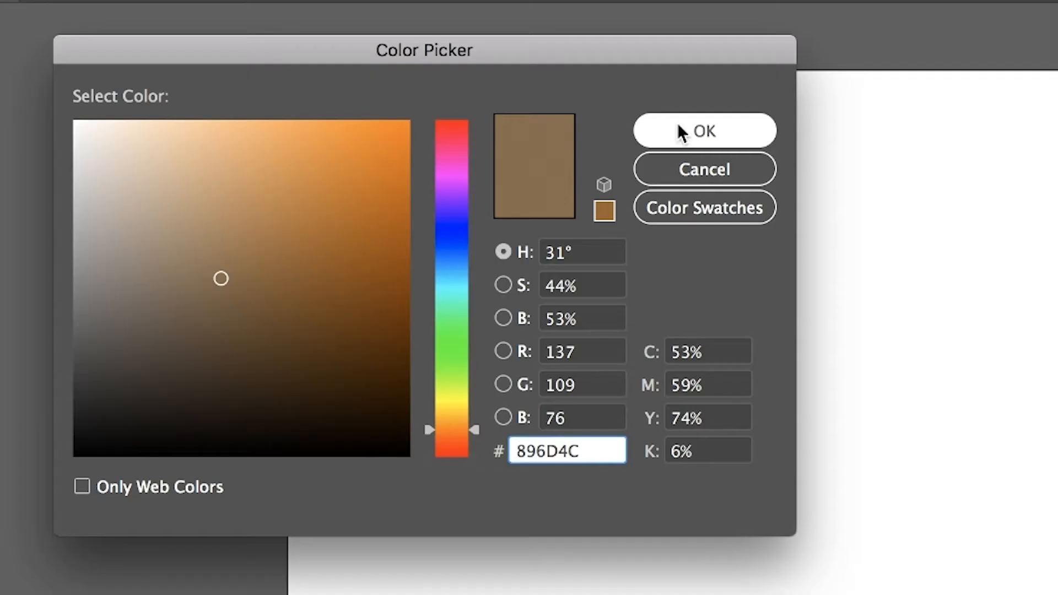
left_click(679, 124)
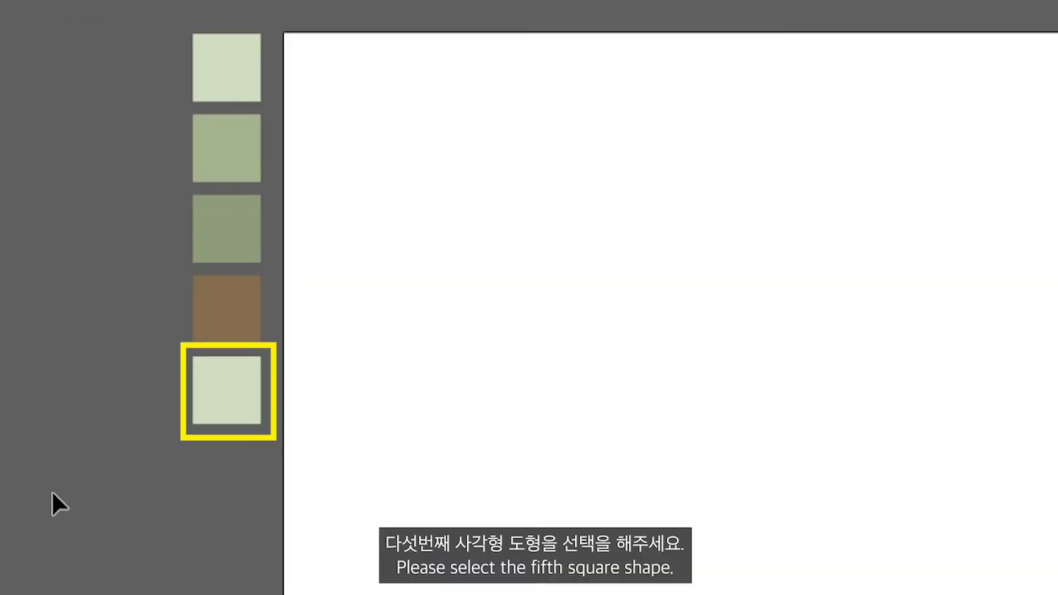
Change the fill of the fifth square to the dark brown #5B4325
left_click(238, 406)
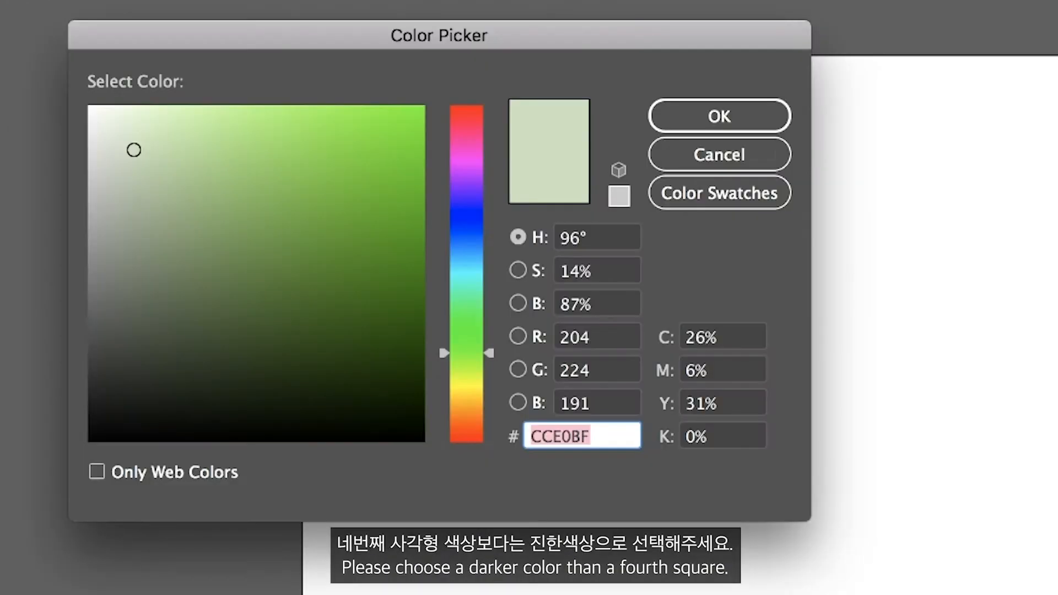
left_click(453, 387)
left_click(467, 407)
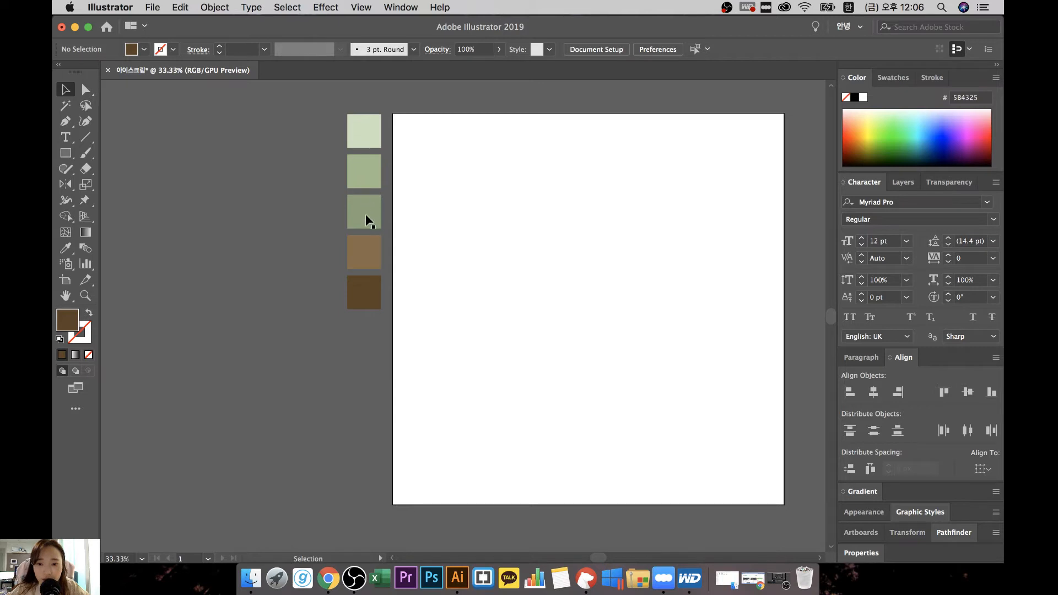
Draw a tall upright rectangle for the ice cream body on the left half of the artboard
scroll(435, 265, "right", 1)
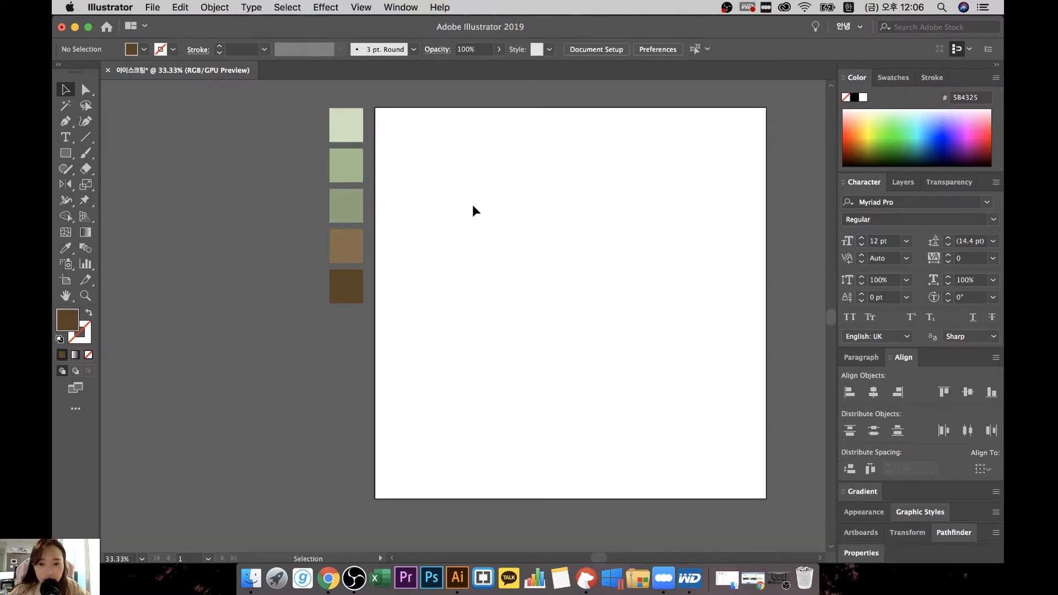
scroll(473, 206, "up", 1)
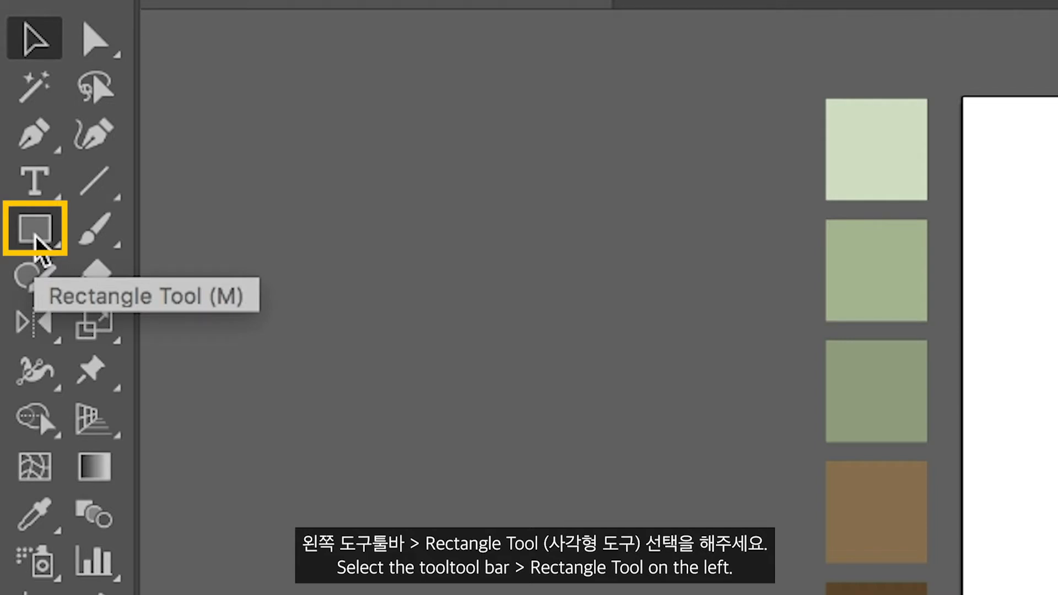
left_click(35, 232)
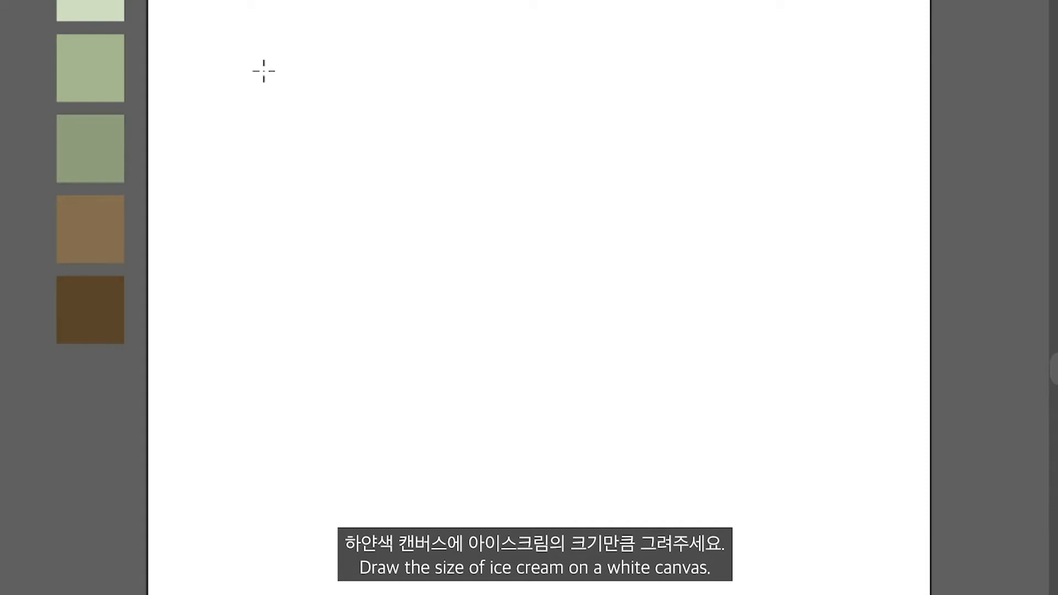
left_click_drag(263, 71, 573, 526)
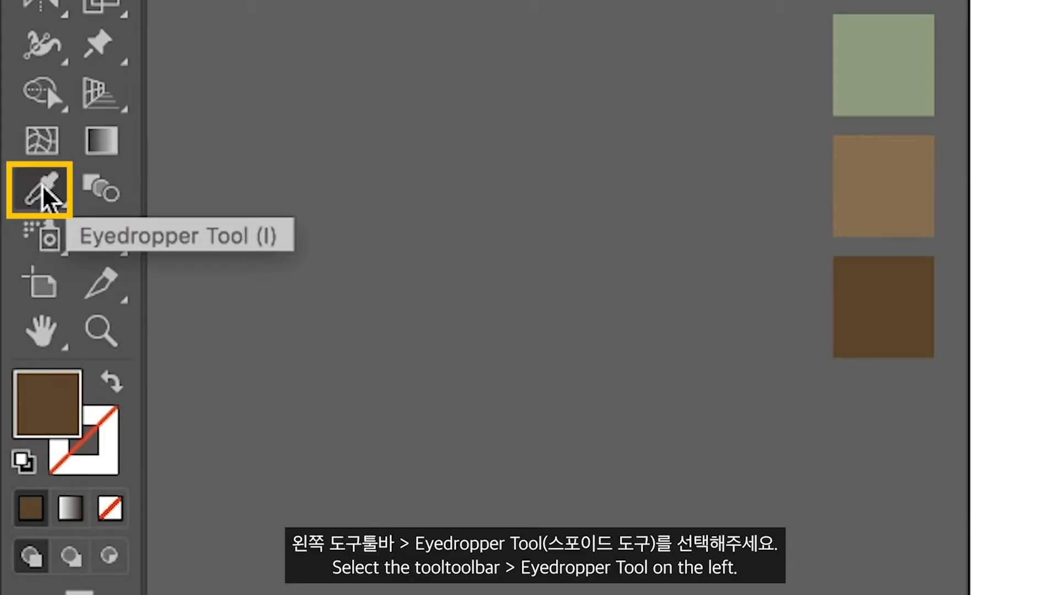
Fill the tall rectangle with the light green sampled from the first palette square using the Eyedropper
left_click(43, 190)
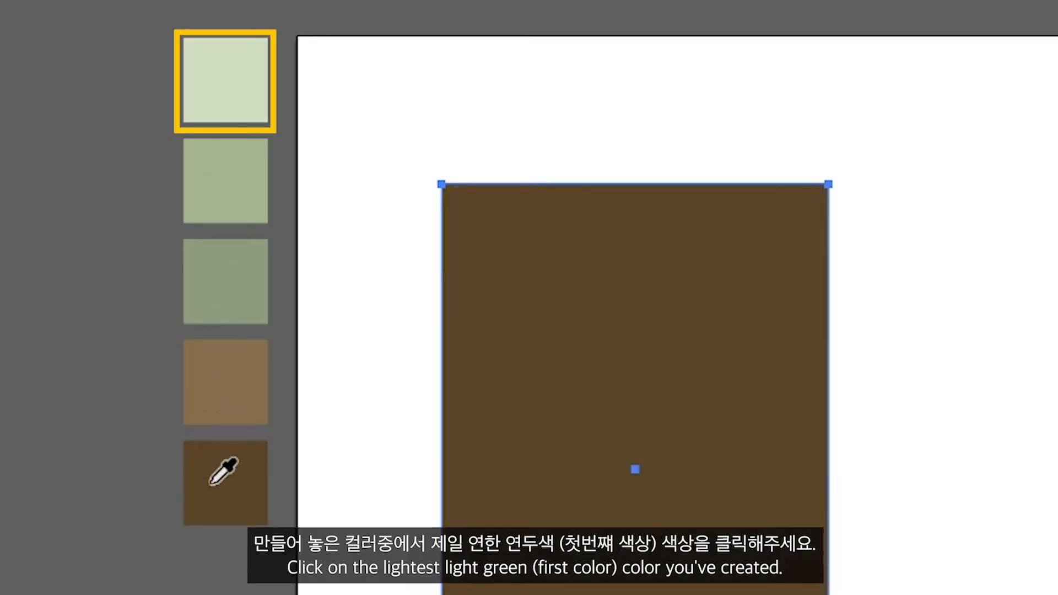
left_click(224, 78)
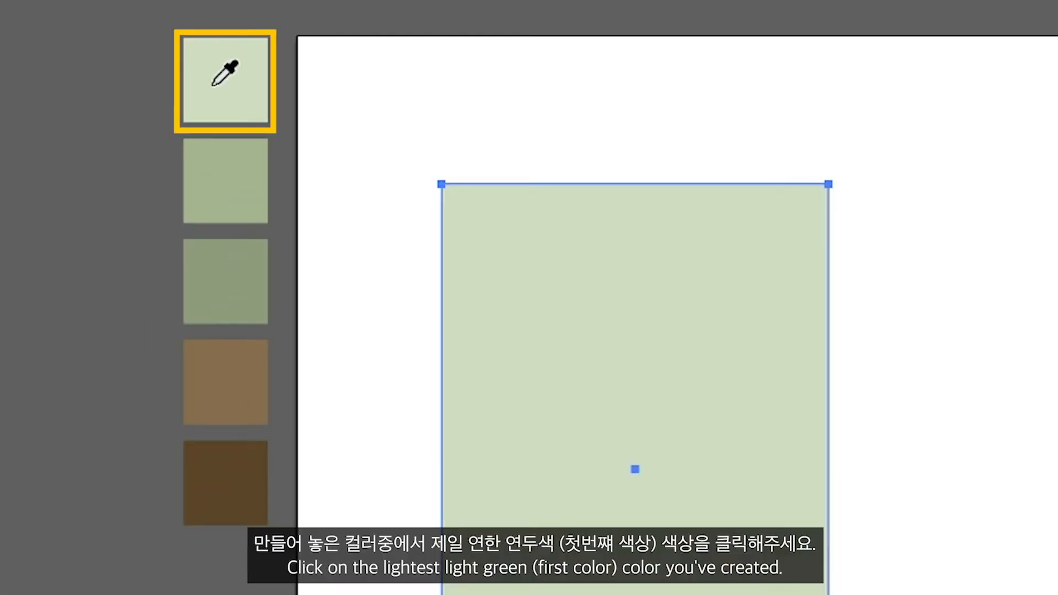
key("v")
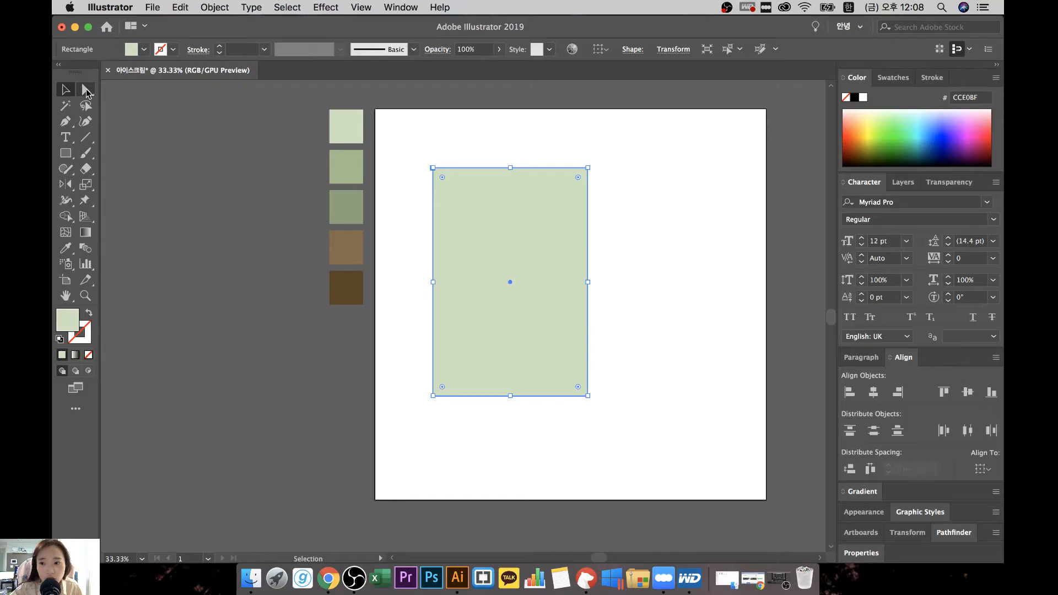
Round the two upper corners of the light green rectangle into a broad arch by dragging their corner widgets inward
left_click(87, 92)
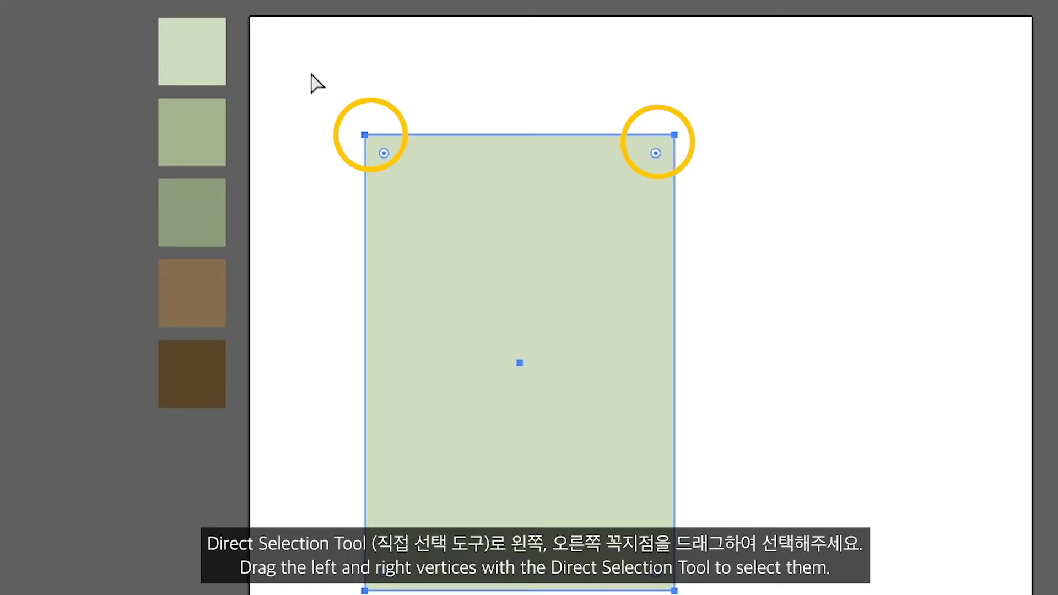
left_click_drag(310, 78, 746, 212)
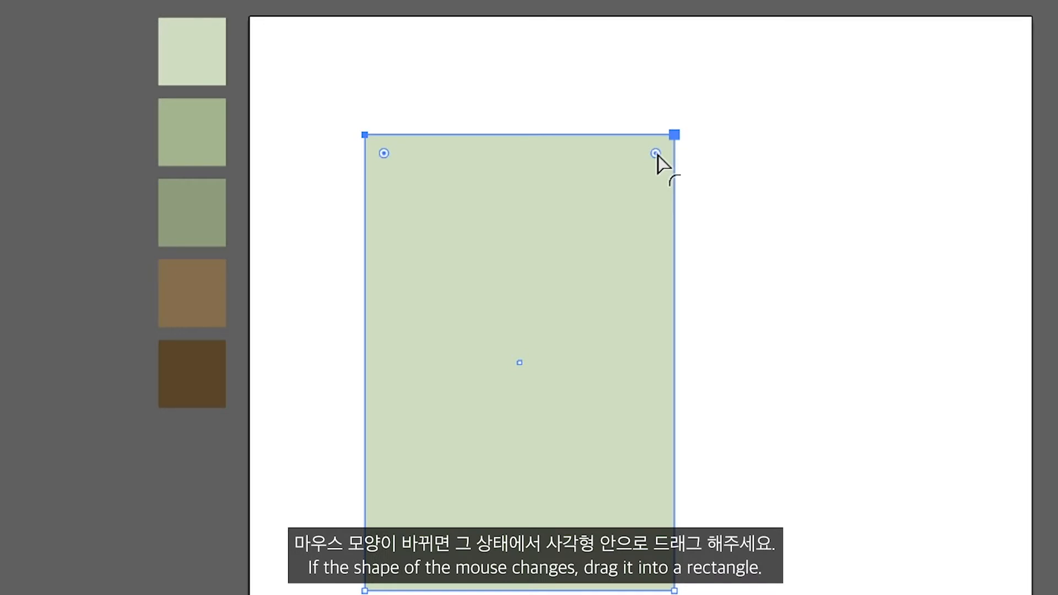
left_click_drag(657, 154, 569, 248)
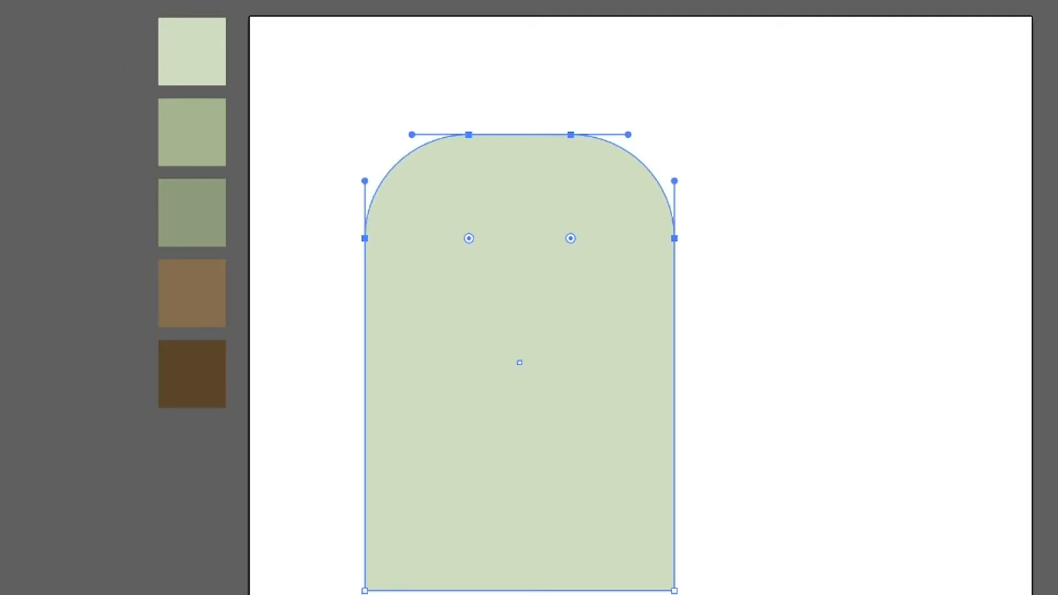
key("ctrl+shift+a")
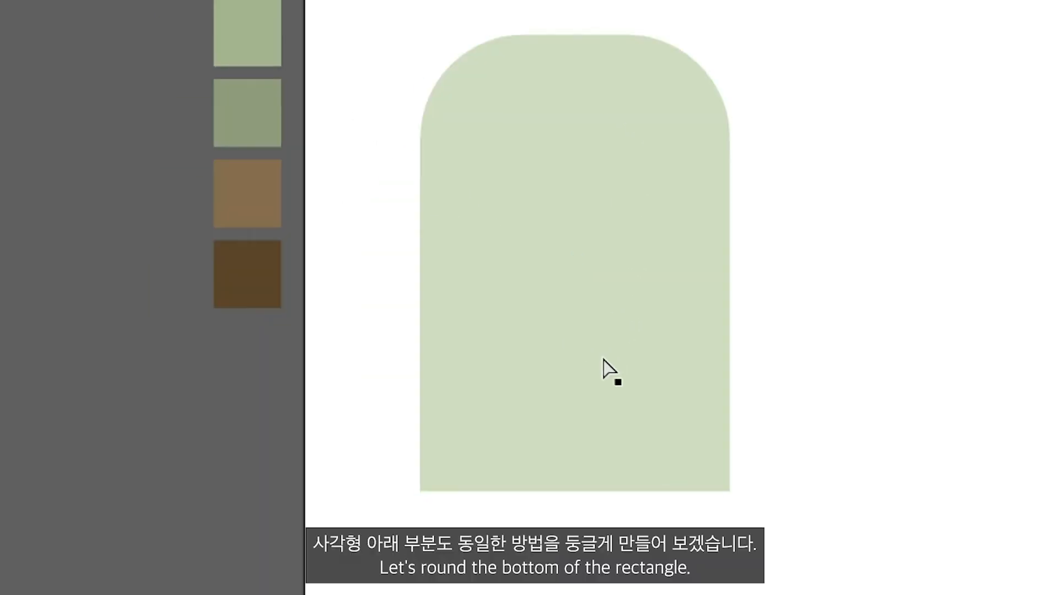
Slightly round the two lower corners of the light green ice cream body
left_click(551, 464)
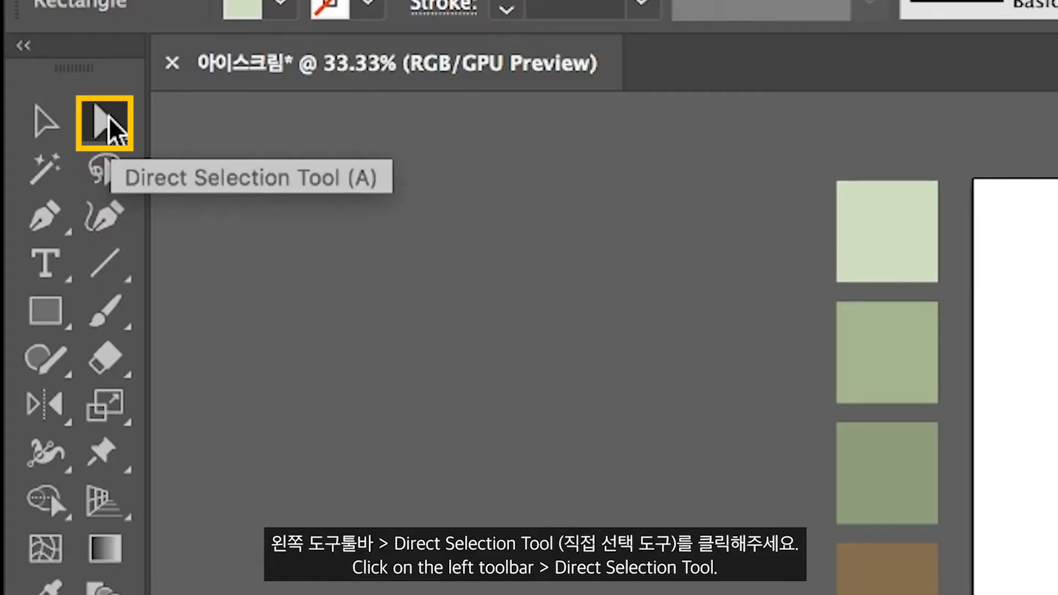
left_click(109, 122)
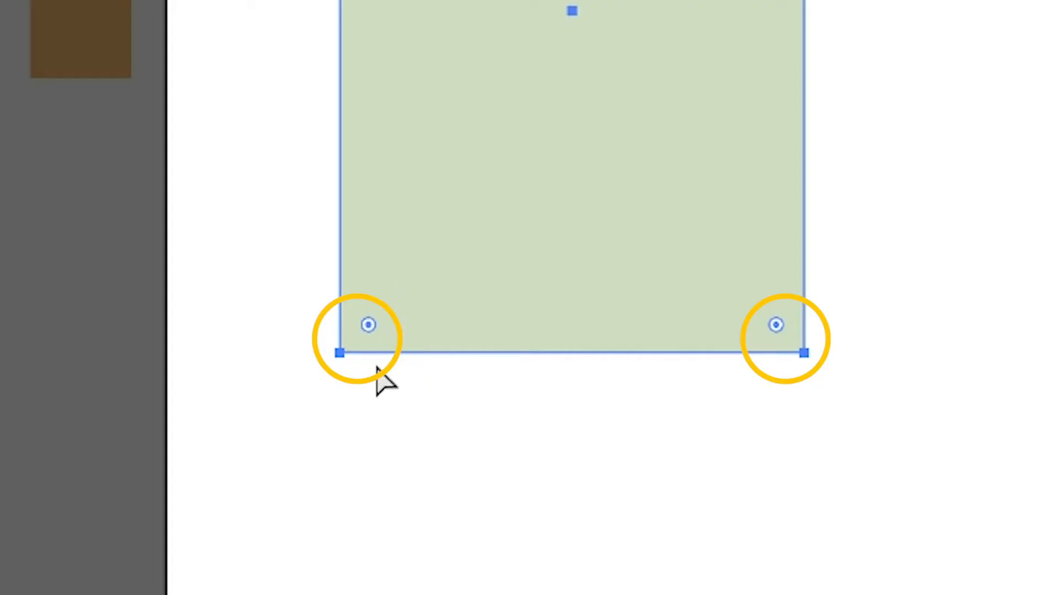
left_click_drag(883, 406, 268, 295)
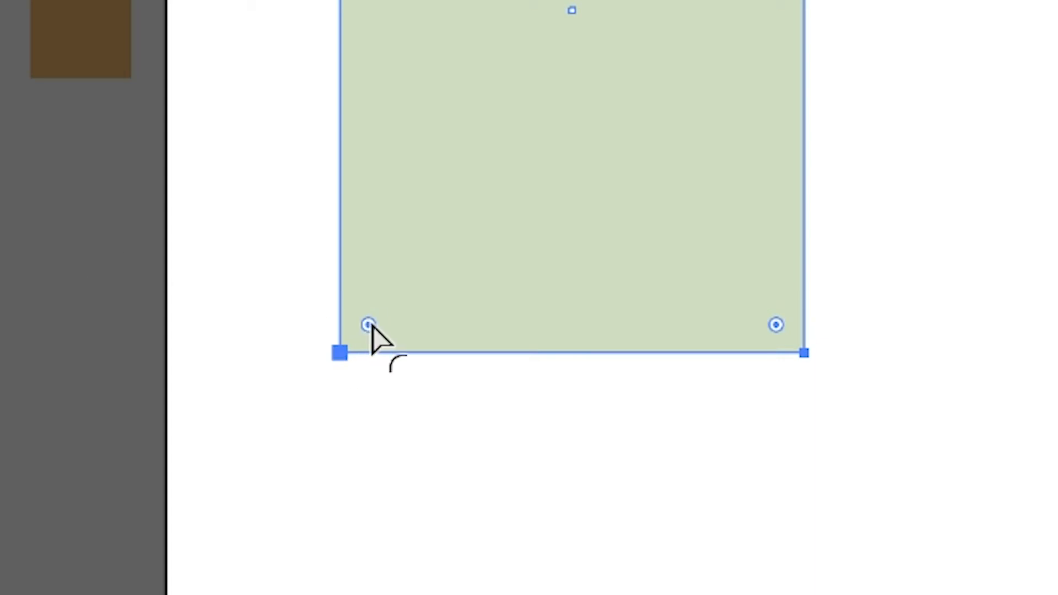
mouse_move(368, 325)
left_mouse_down()
mouse_move(386, 307)
mouse_move(378, 317)
left_mouse_up()
left_click(1045, 387)
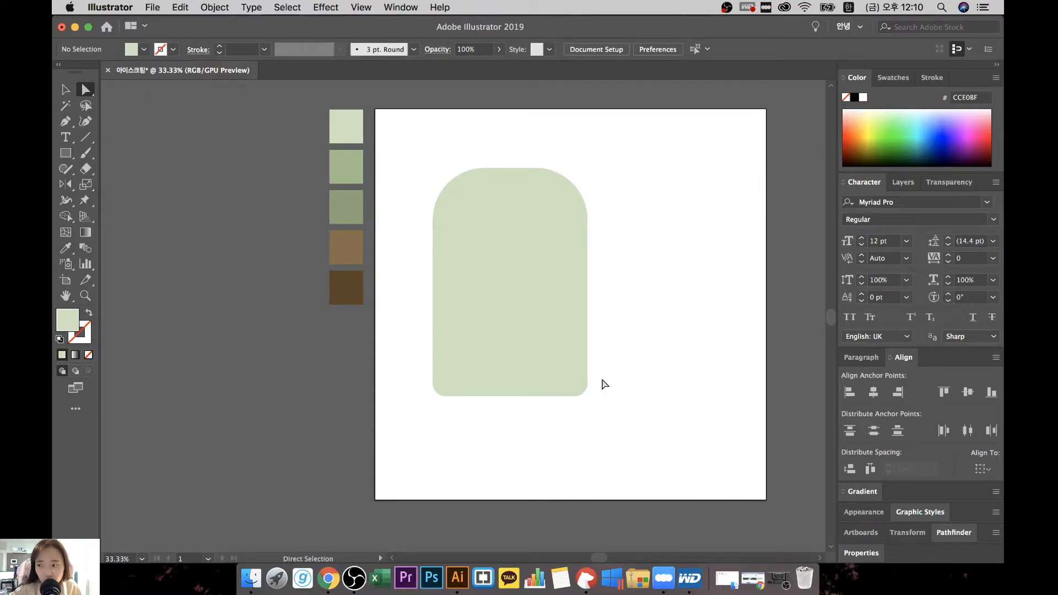
Move the ice cream body closer to the artboard's left edge and place a duplicate of it near the right edge
key("v")
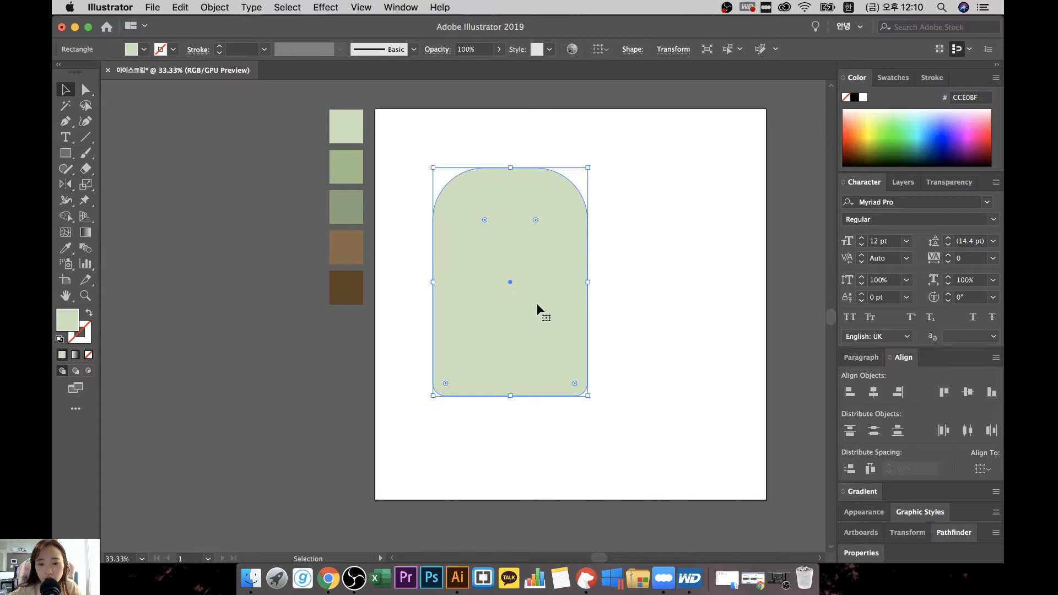
left_click_drag(537, 305, 492, 306)
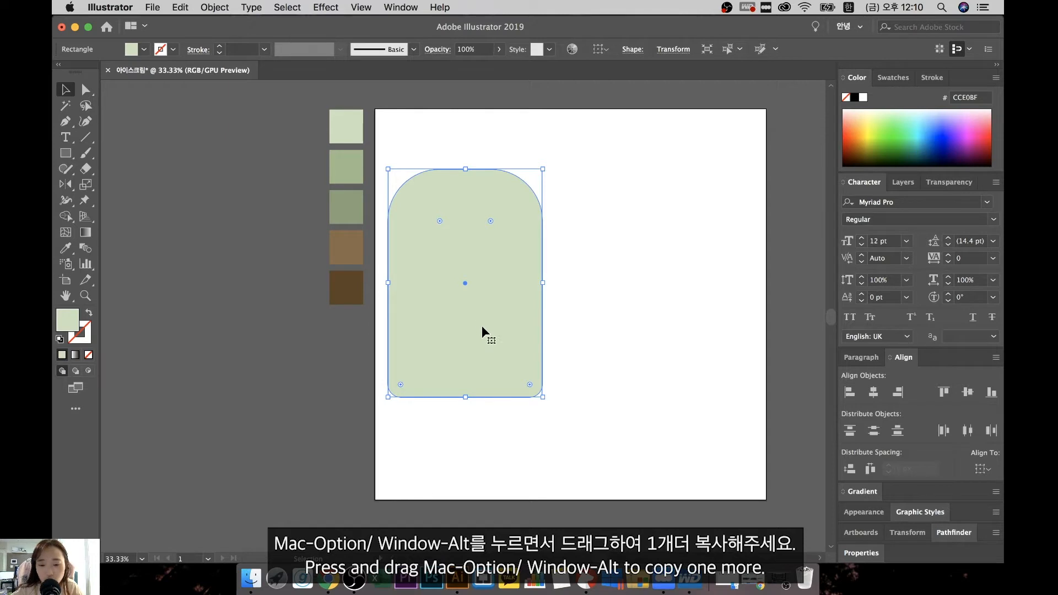
left_click_drag(482, 327, 706, 329)
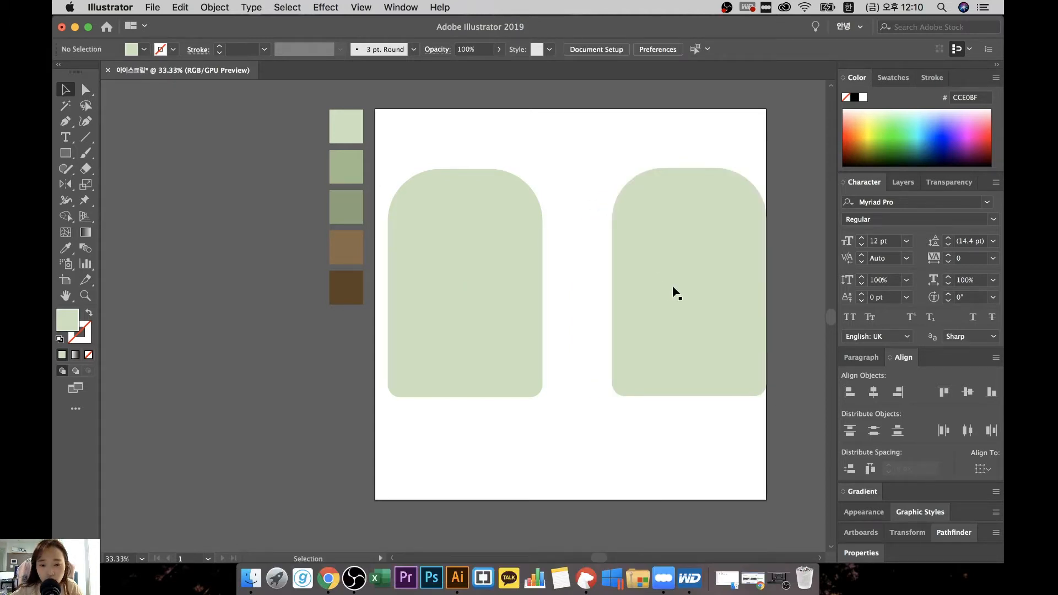
Paste a copy of the right-hand body in place and fill it with the dark green of the third palette square
left_click(683, 285)
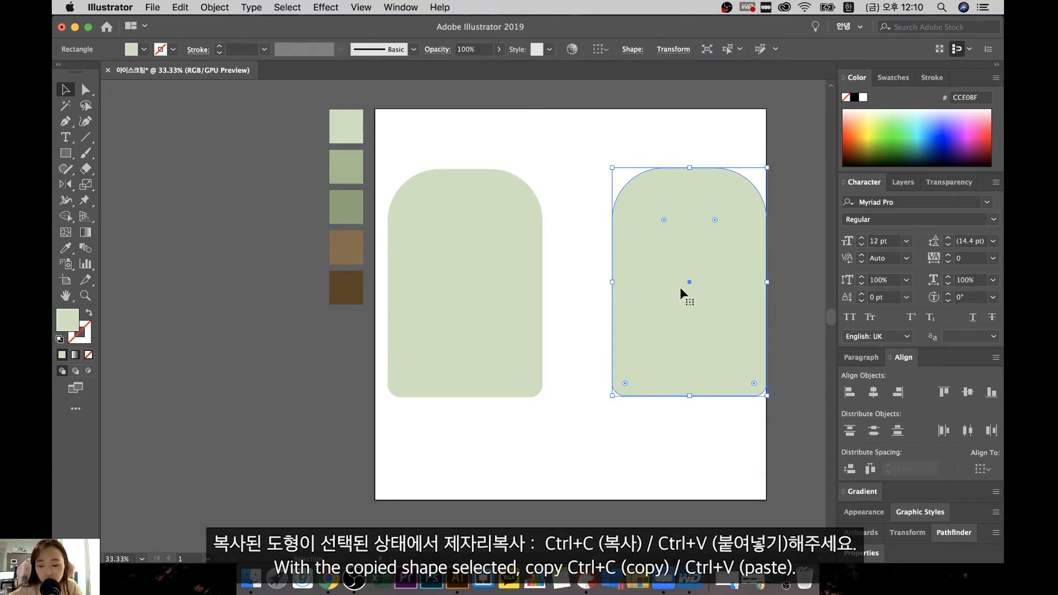
key("super+c")
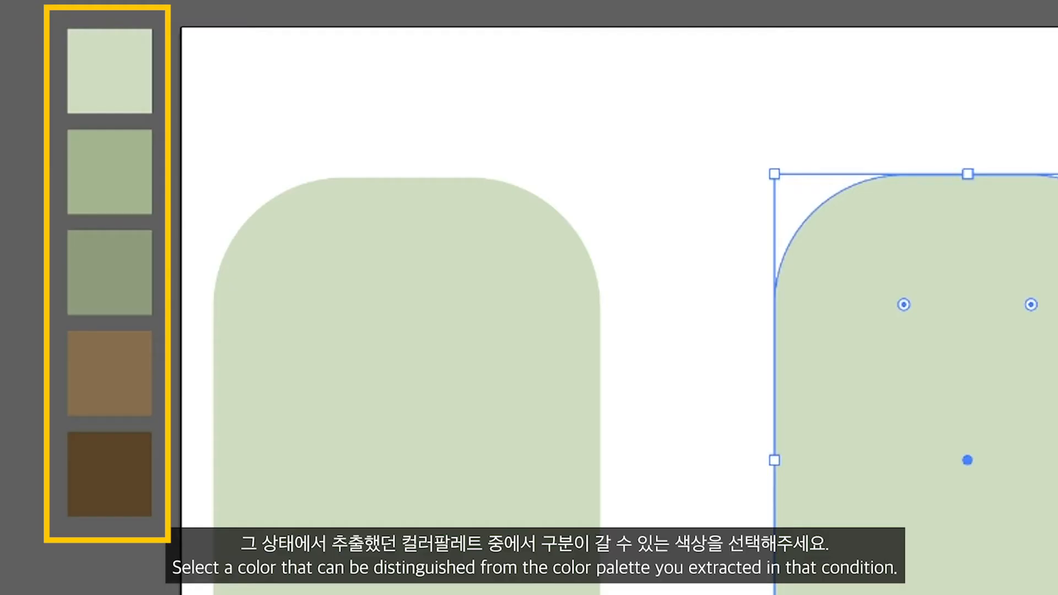
key("i")
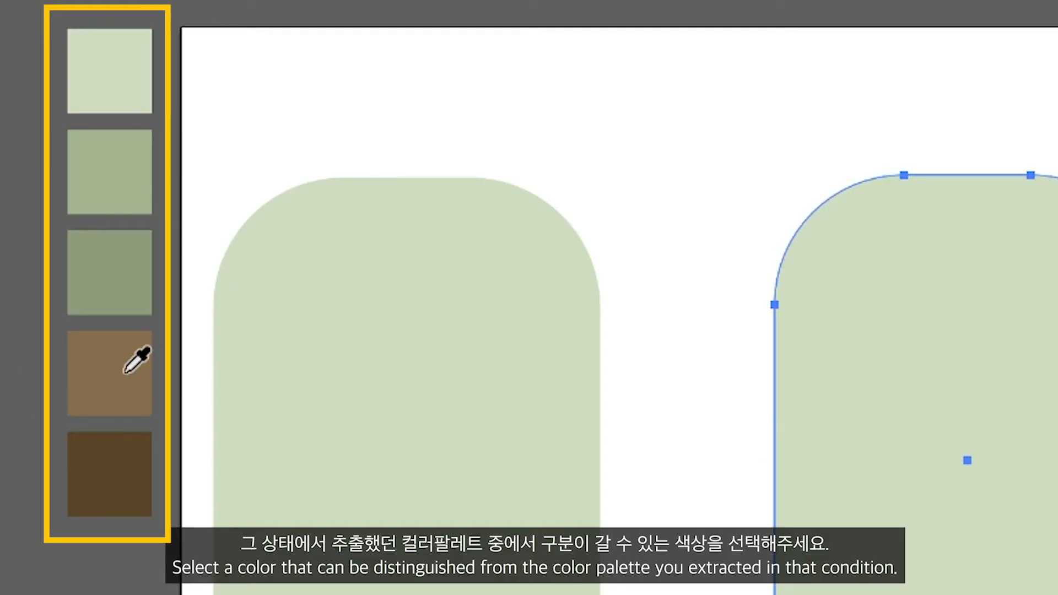
left_click(105, 290)
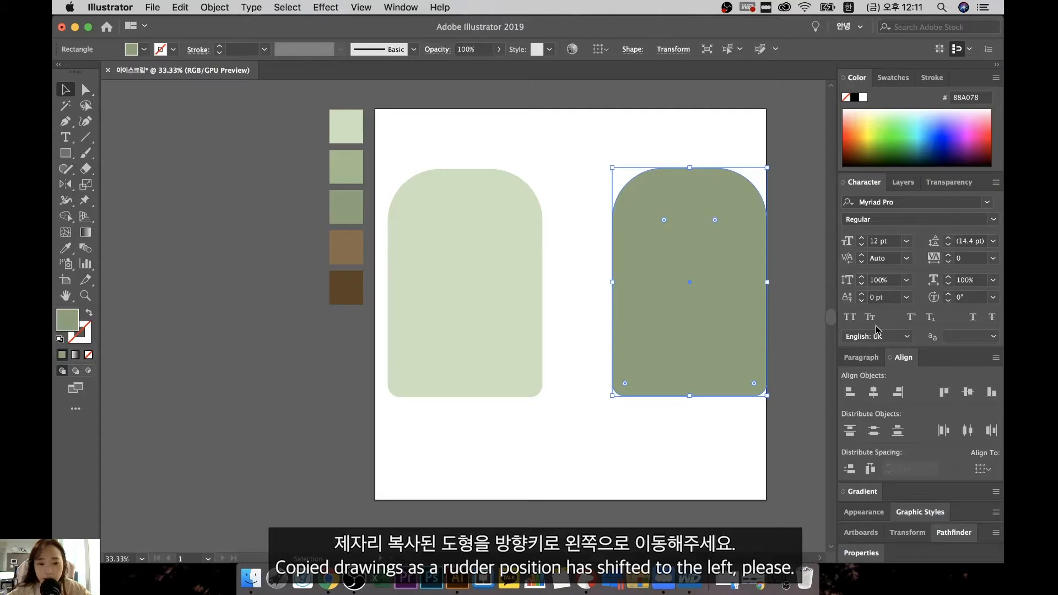
Nudge the dark green copy slightly left so a thin strip of the light shape shows along its right side
key("Left")
key("Left")
key("Left")
key("Left")
key("Left")
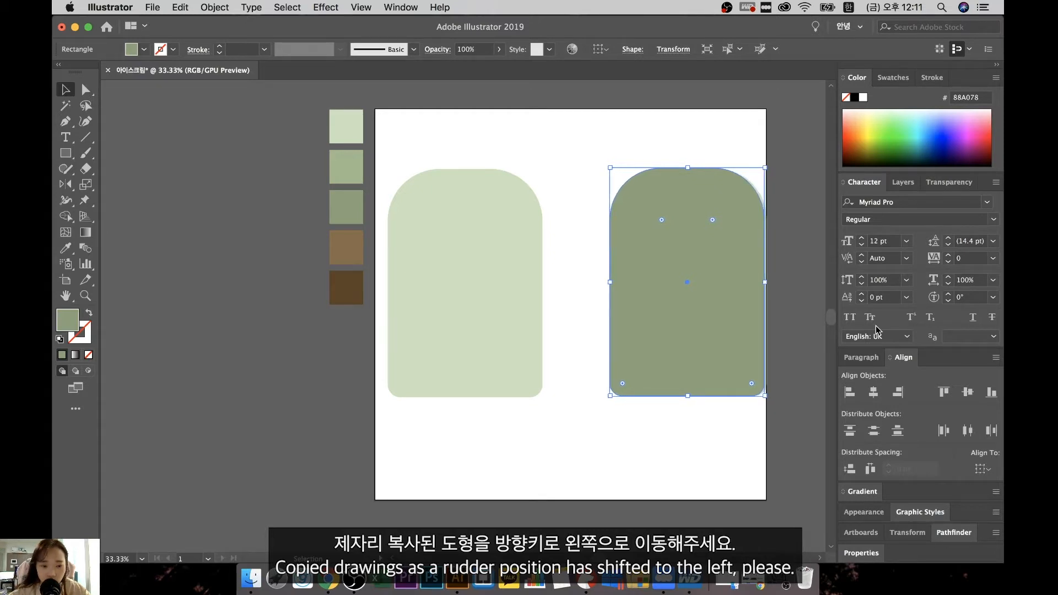
key("Left")
key("Left")
key("Left")
key("Left")
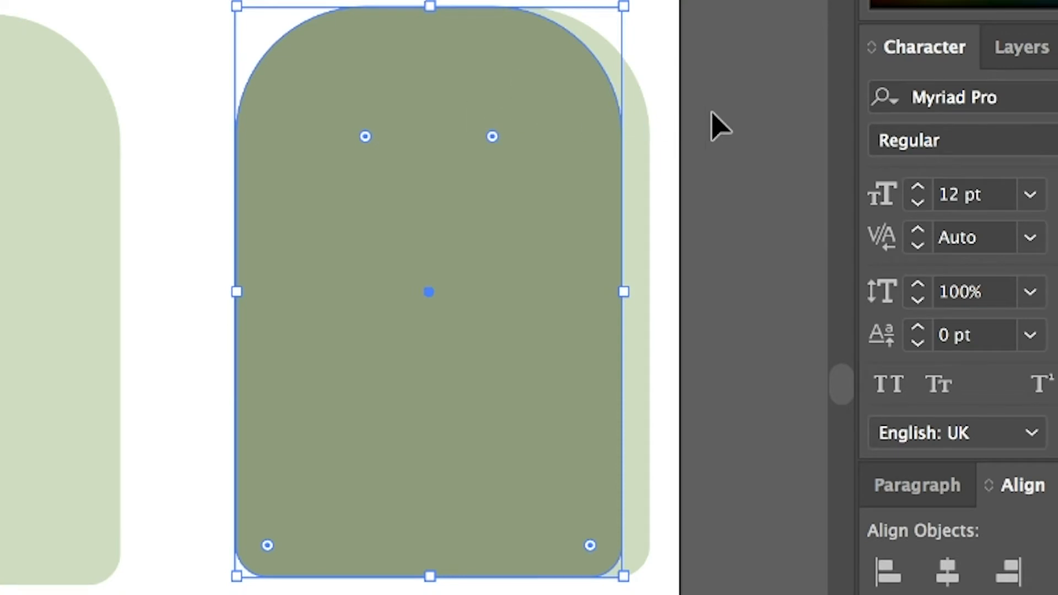
left_click(716, 125)
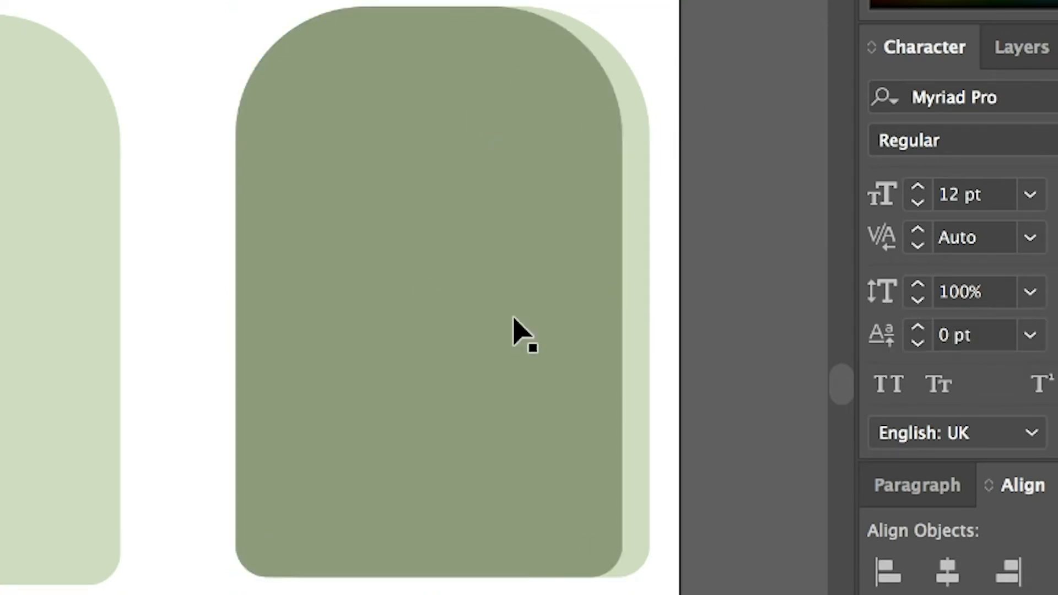
left_click(456, 319)
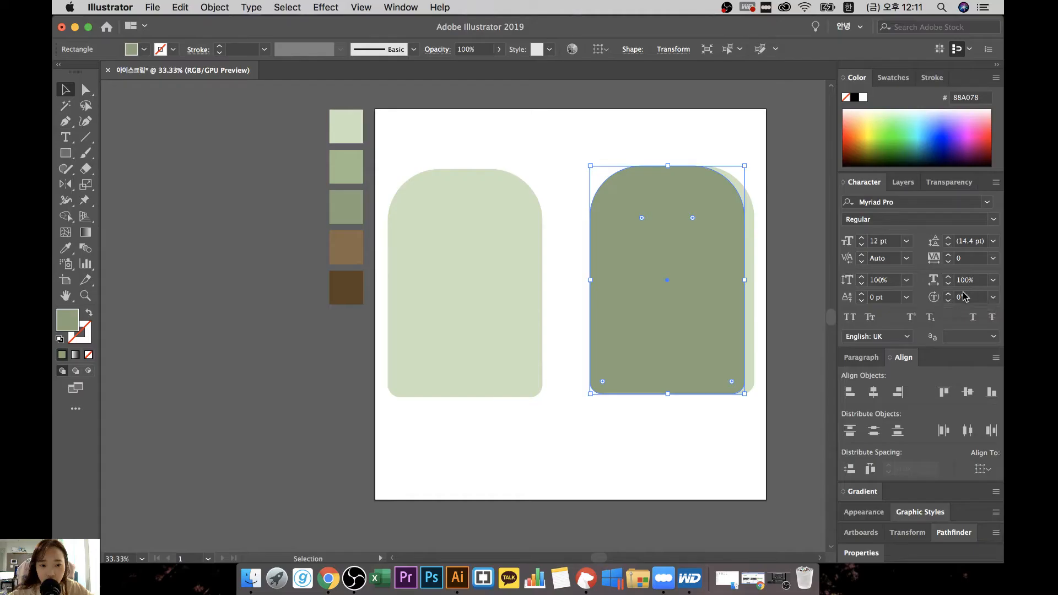
left_click(825, 311)
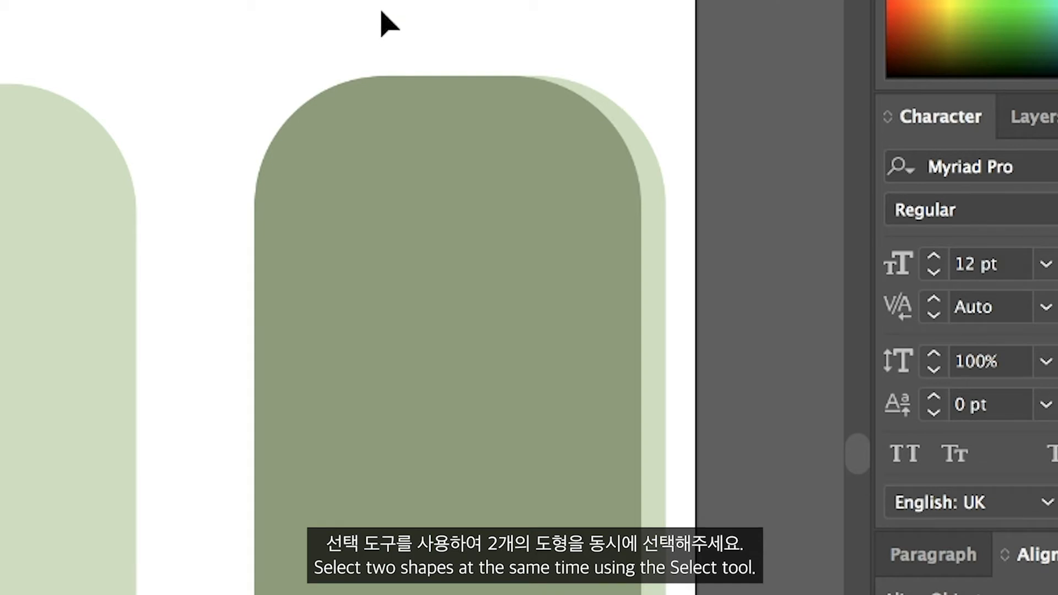
Select both overlapping shapes and cut the dark green one out of the light one with the Minus Front pathfinder
left_click_drag(382, 8, 703, 594)
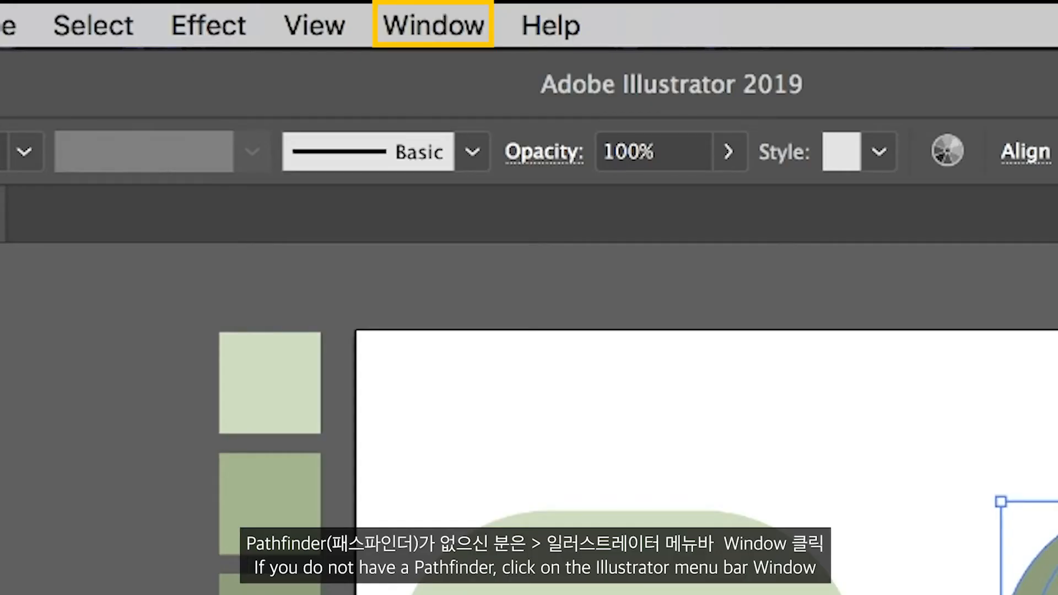
left_click(449, 28)
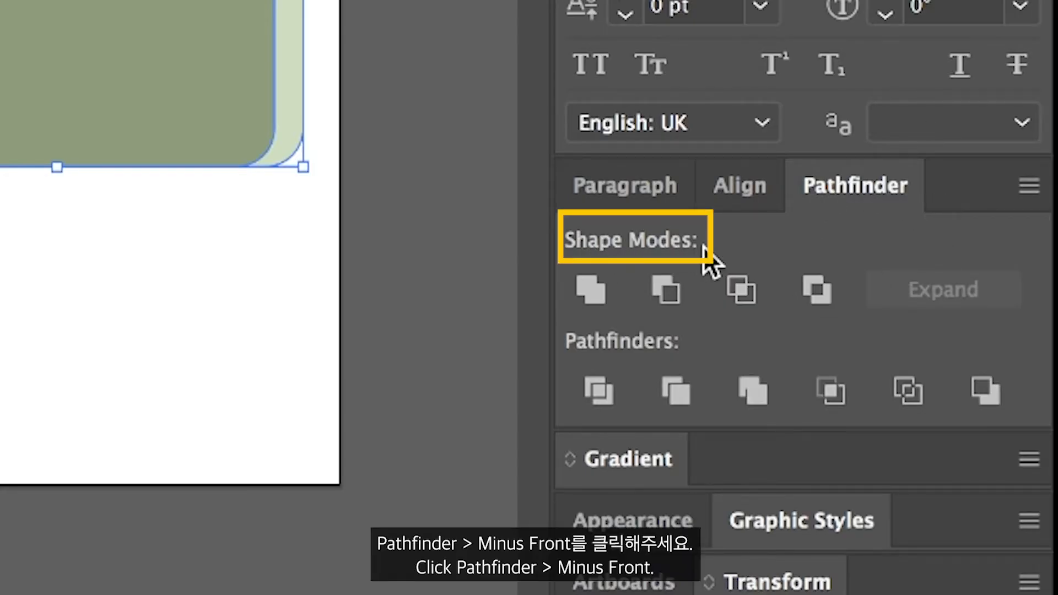
left_click(669, 299)
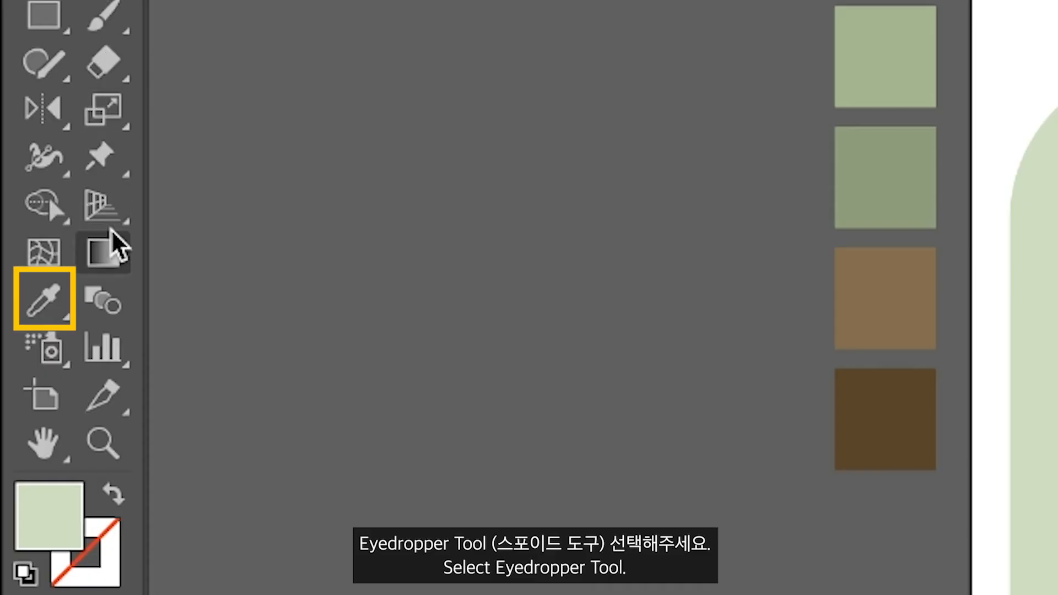
Fill the leftover strip with the third palette square's dark green and place it along the body's right edge as a shadow
left_click(45, 302)
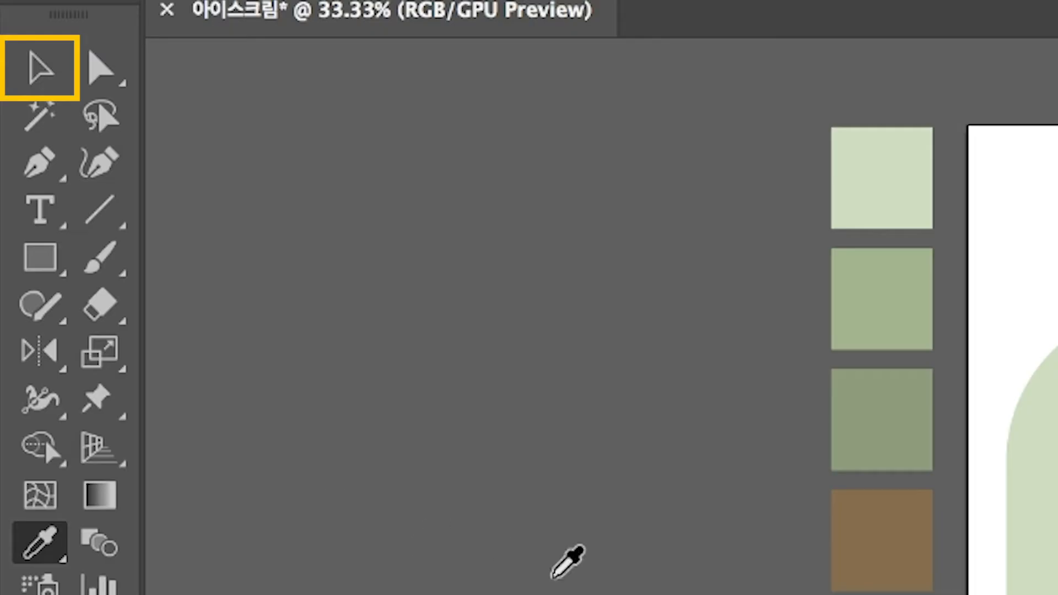
left_click(45, 77)
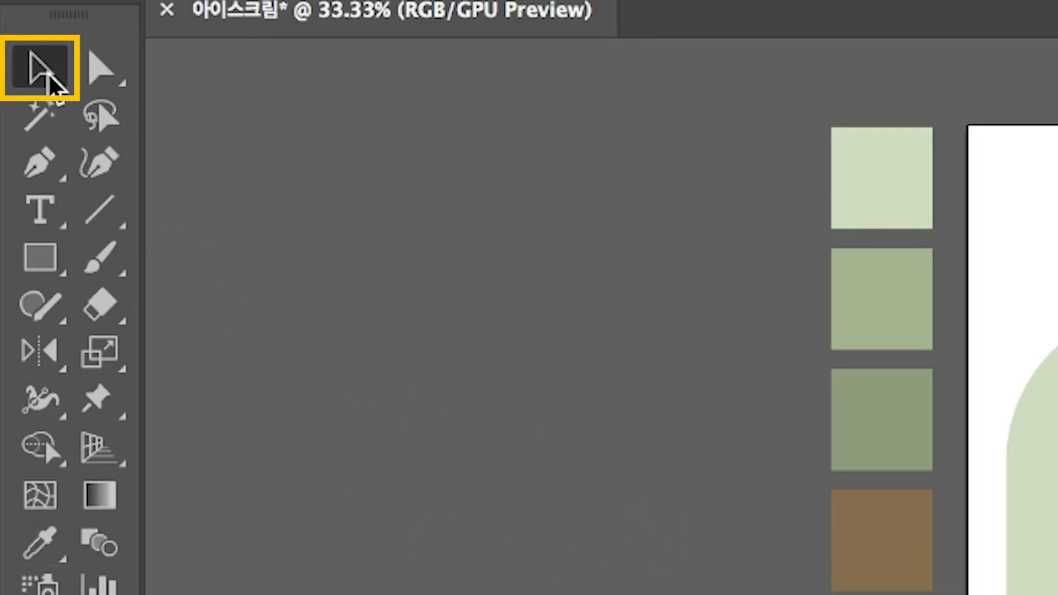
left_click_drag(872, 332, 477, 333)
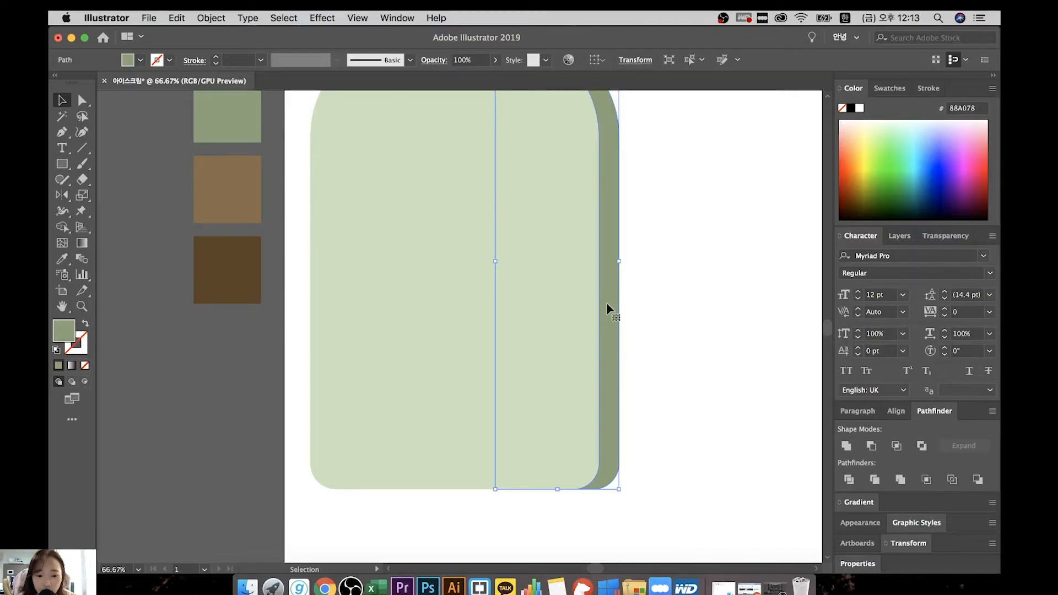
left_click(697, 366)
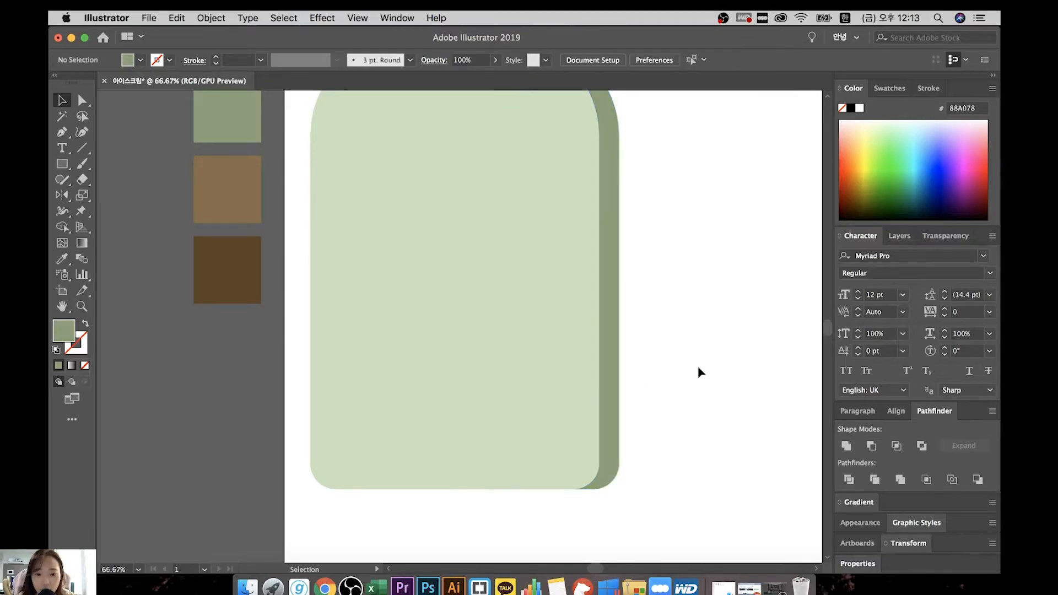
Draw a narrow, tall rounded rectangle to the right of the ice cream body with the Rounded Rectangle tool
key("super+minus")
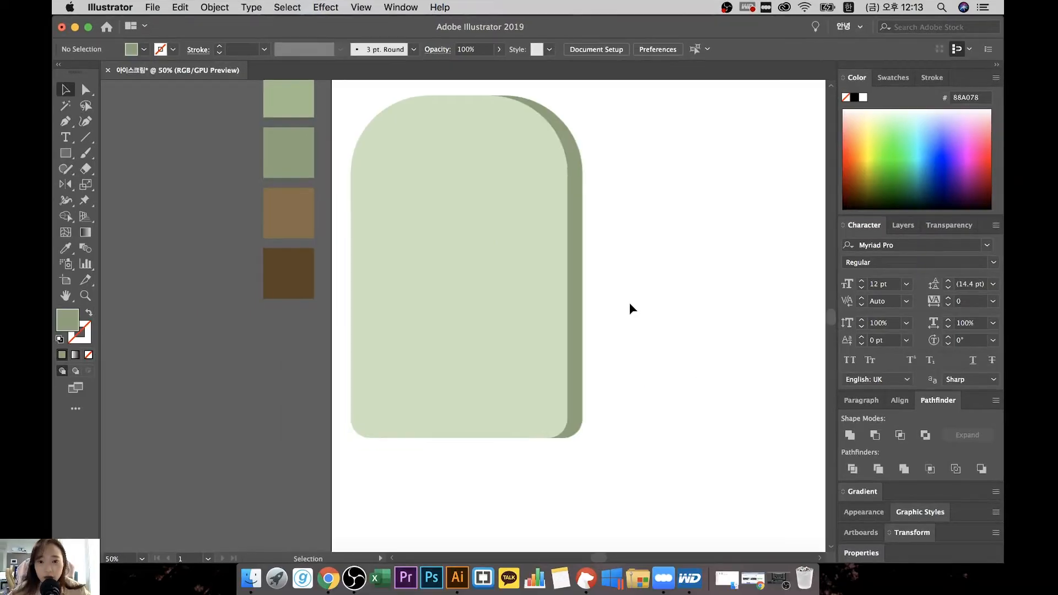
scroll(630, 303, "right", 1)
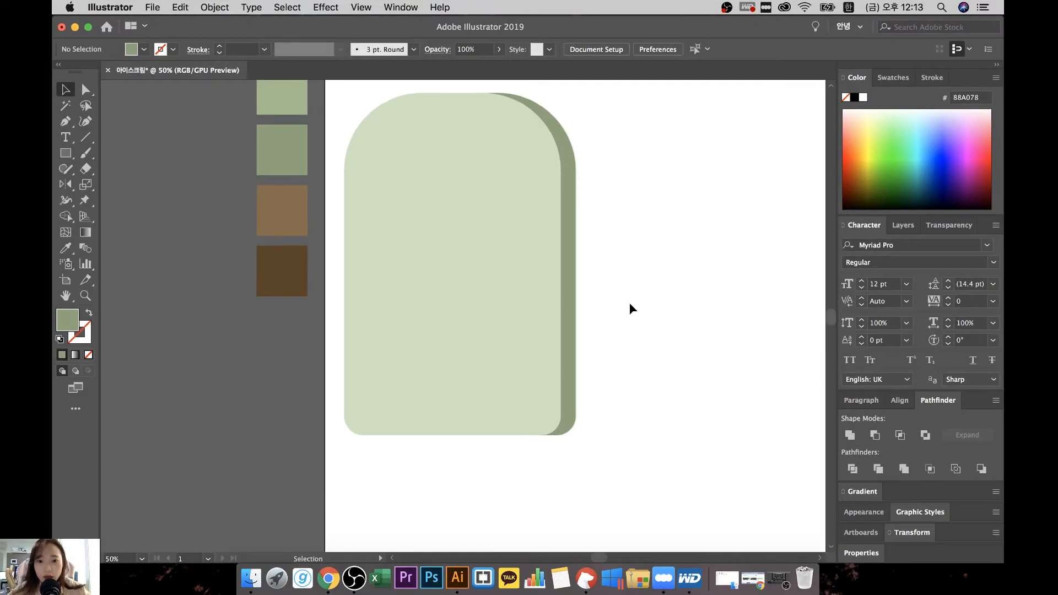
scroll(629, 304, "left", 3)
key("super+minus")
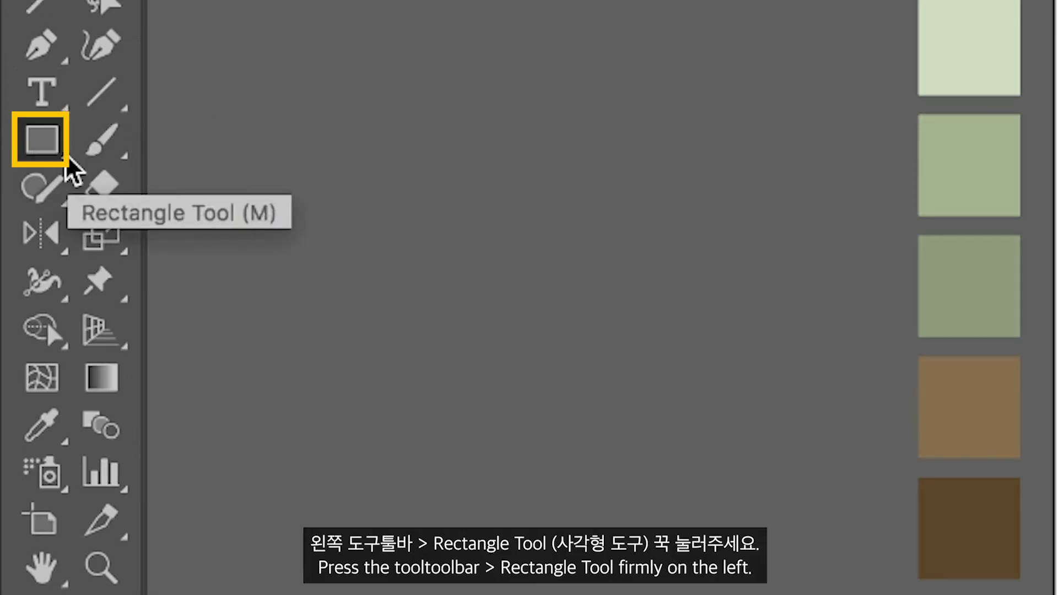
left_click(35, 143)
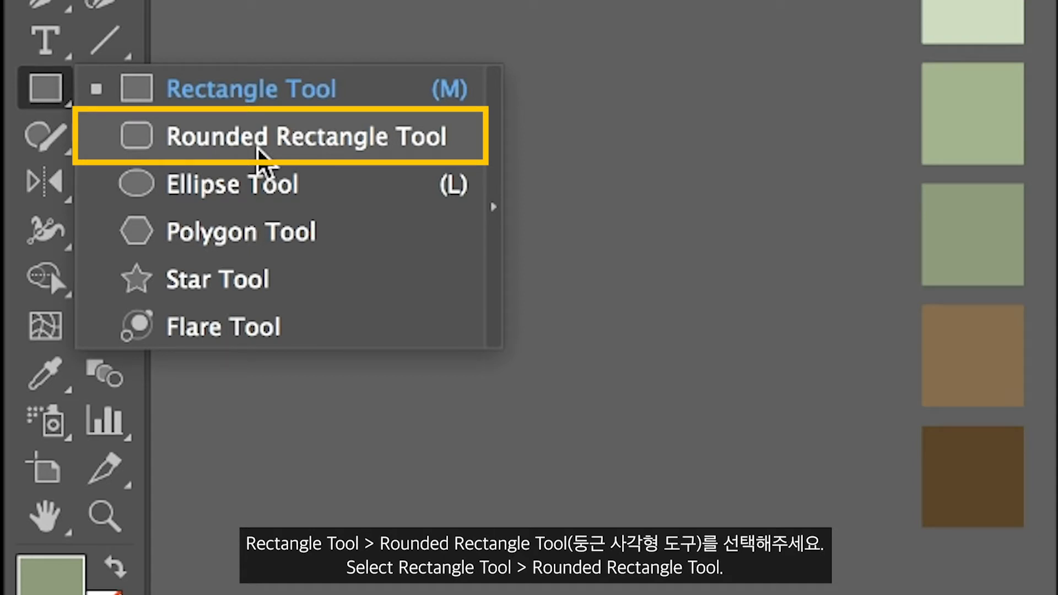
left_click(252, 148)
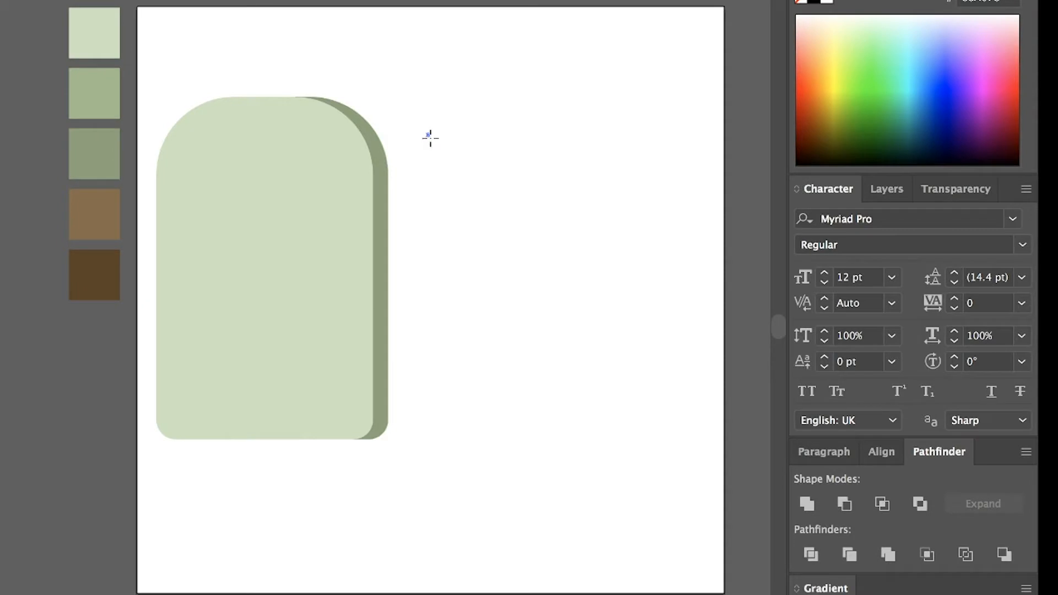
left_click_drag(427, 133, 473, 402)
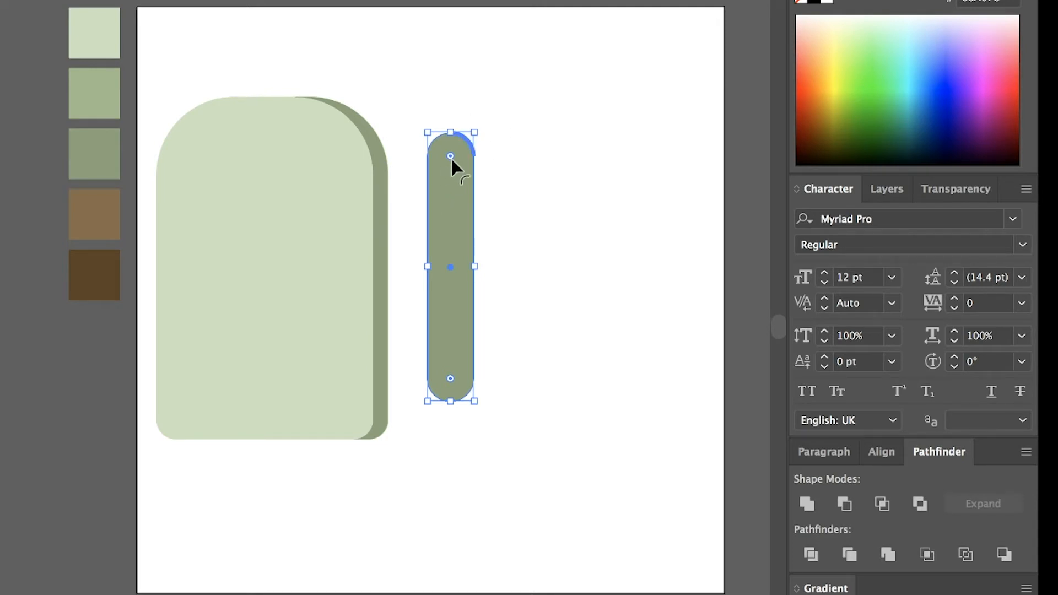
Adjust the narrow bar's corner rounding so both ends form full half circles, and select the bar
left_click_drag(450, 156, 456, 151)
left_click(567, 179)
key("Escape")
left_click(458, 165)
left_click_drag(455, 153, 456, 160)
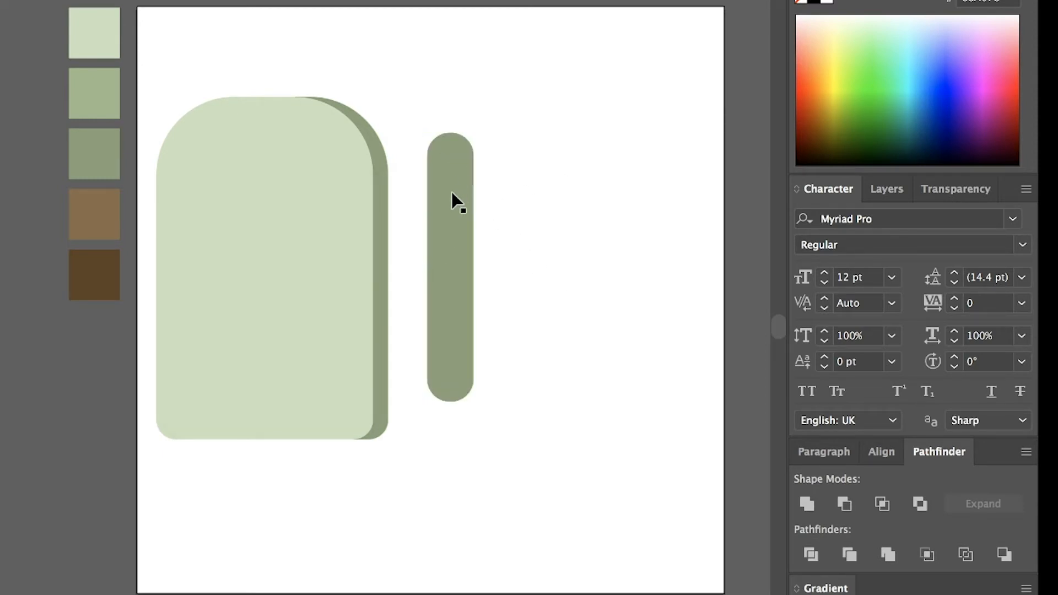
left_click(461, 226)
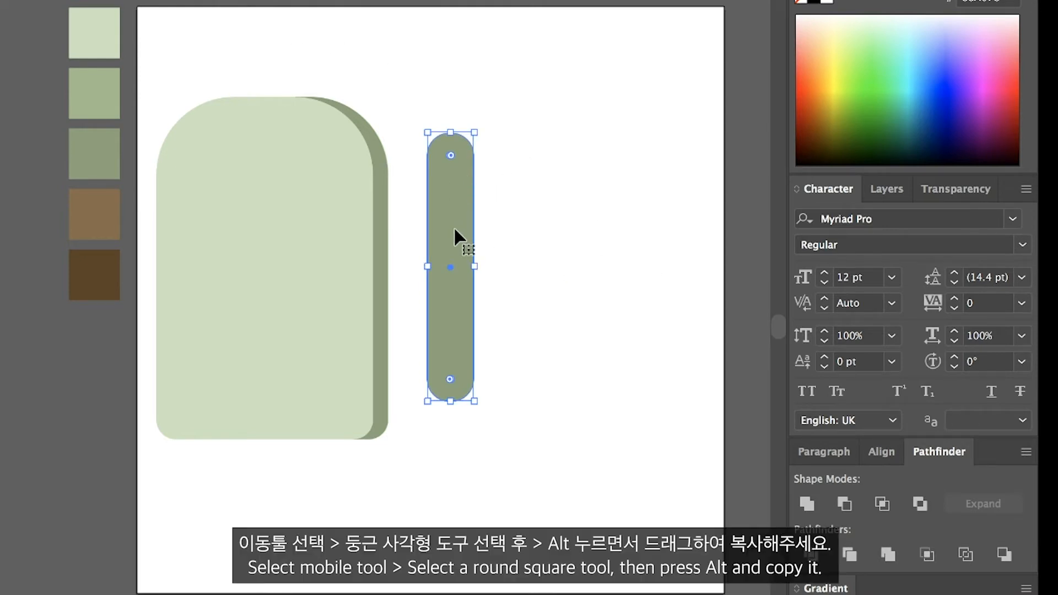
Duplicate the narrow bar to its right and paste a copy of the duplicate in place
left_click_drag(455, 231, 572, 231)
key("a")
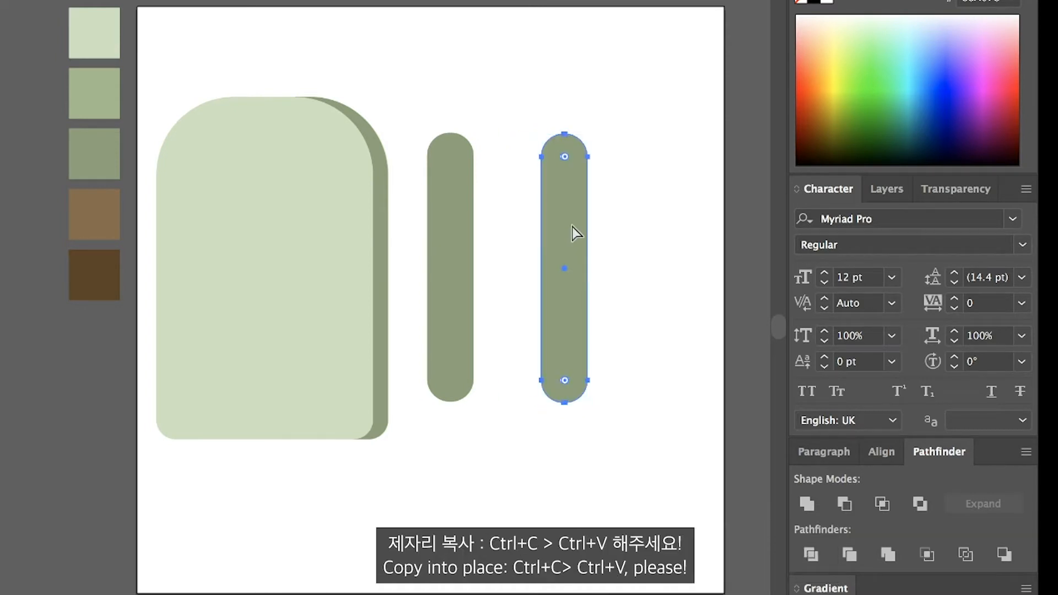
key("v")
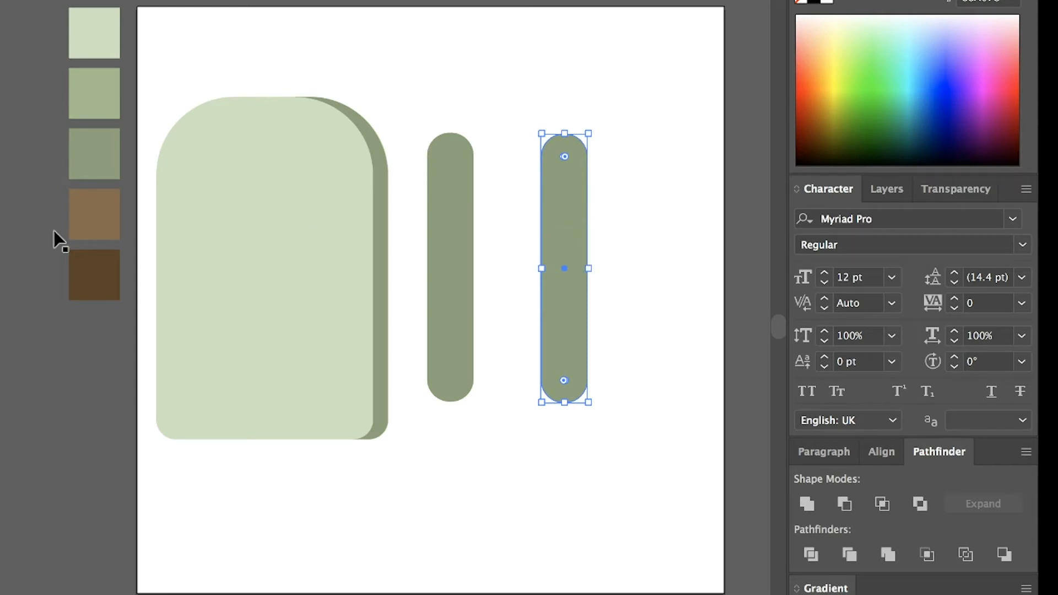
Fill the pasted copy with the fourth palette square's brown and nudge it slightly left of the green duplicate beneath it
key("i")
left_click(87, 228)
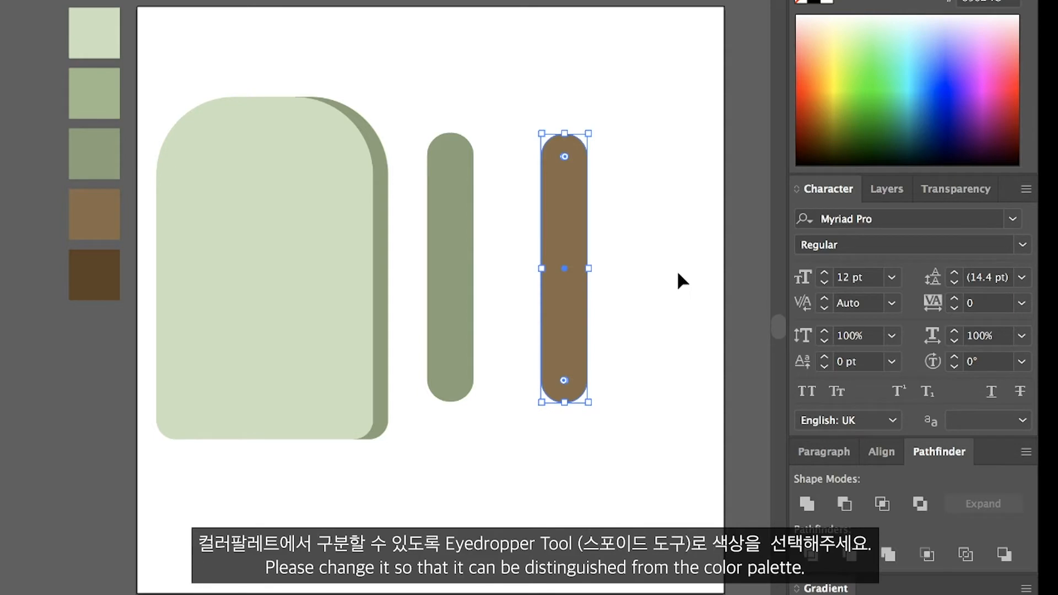
key("Left")
key("Left")
key("Left")
key("Left")
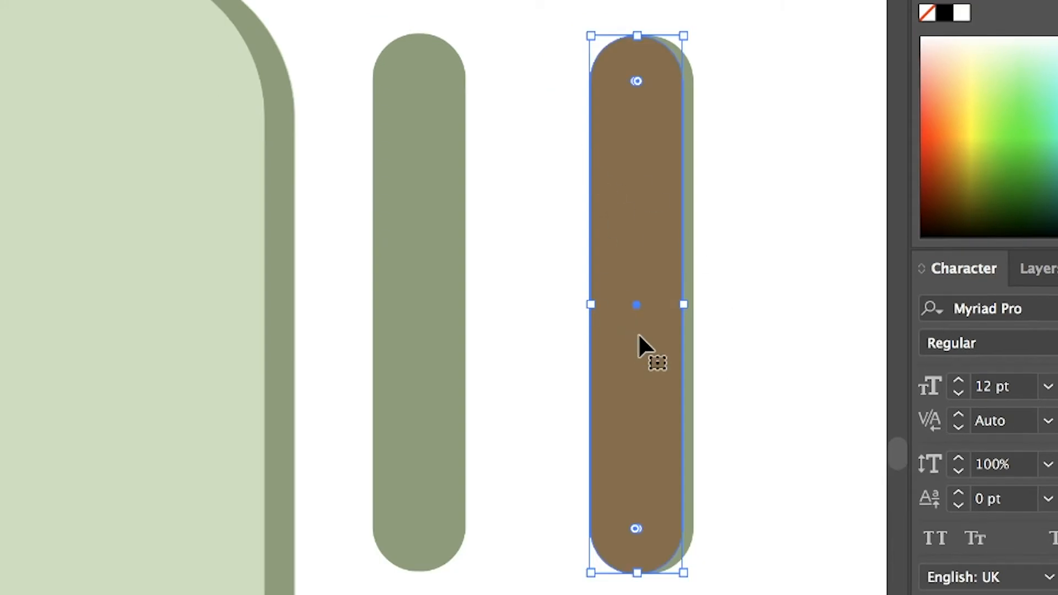
left_click(725, 198)
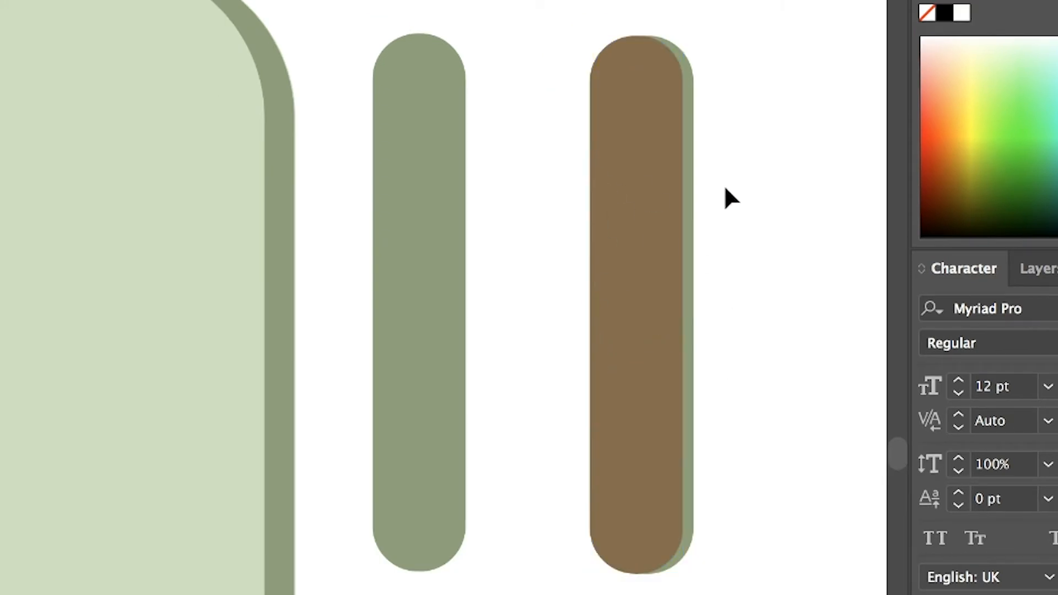
Select the two overlapping bars and cut the brown one out of the green one with the Minus Front pathfinder
left_click(691, 186)
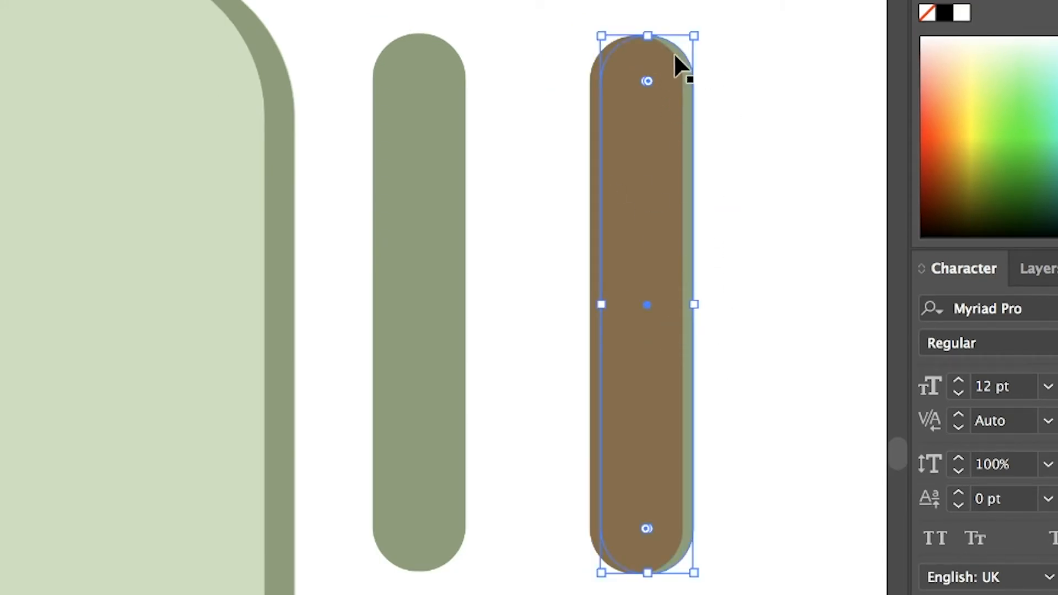
left_click(717, 175)
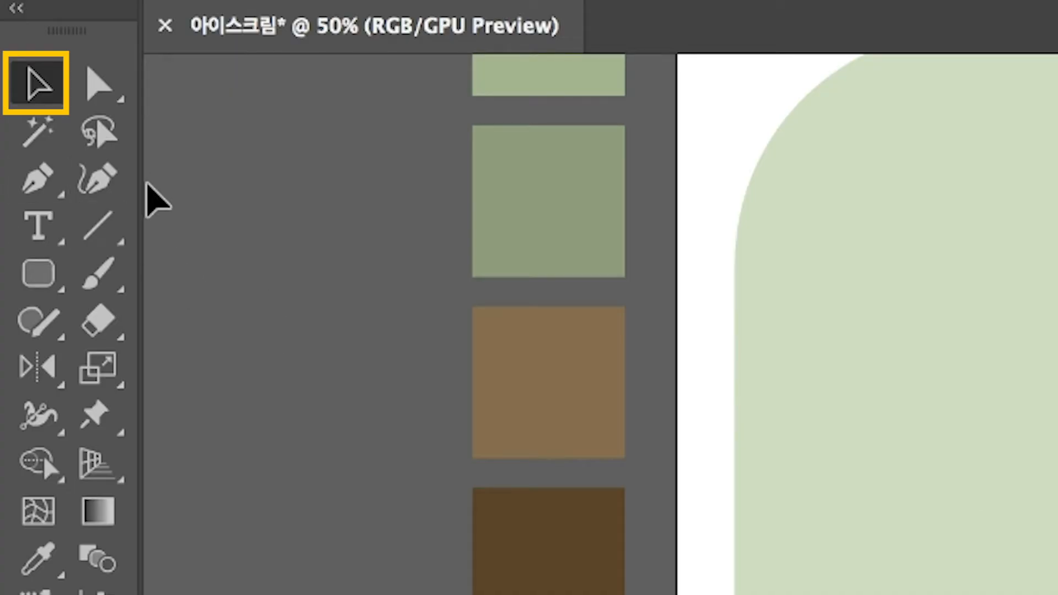
left_click(35, 88)
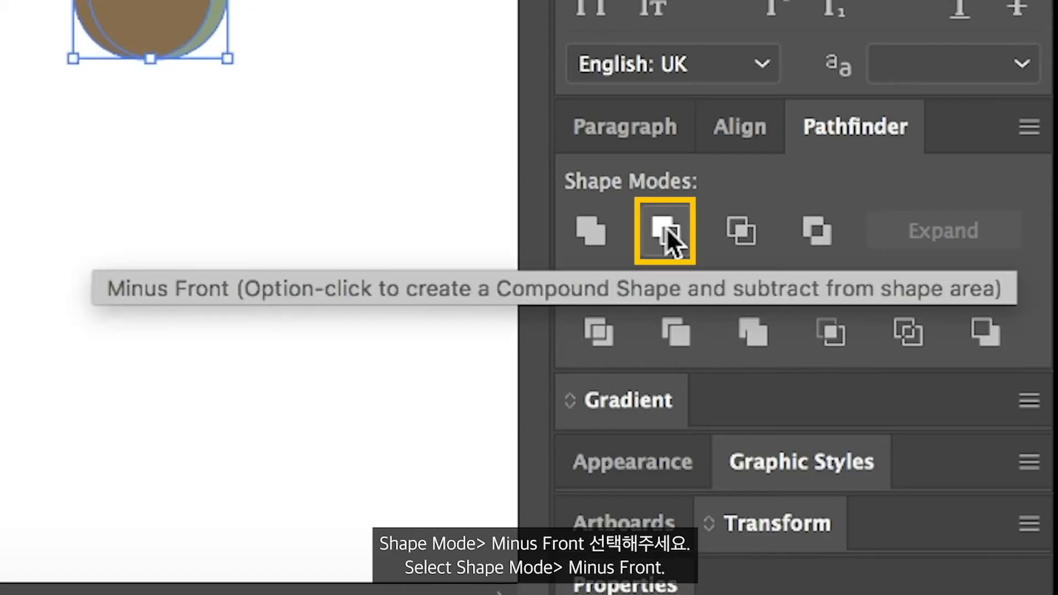
left_click(666, 227)
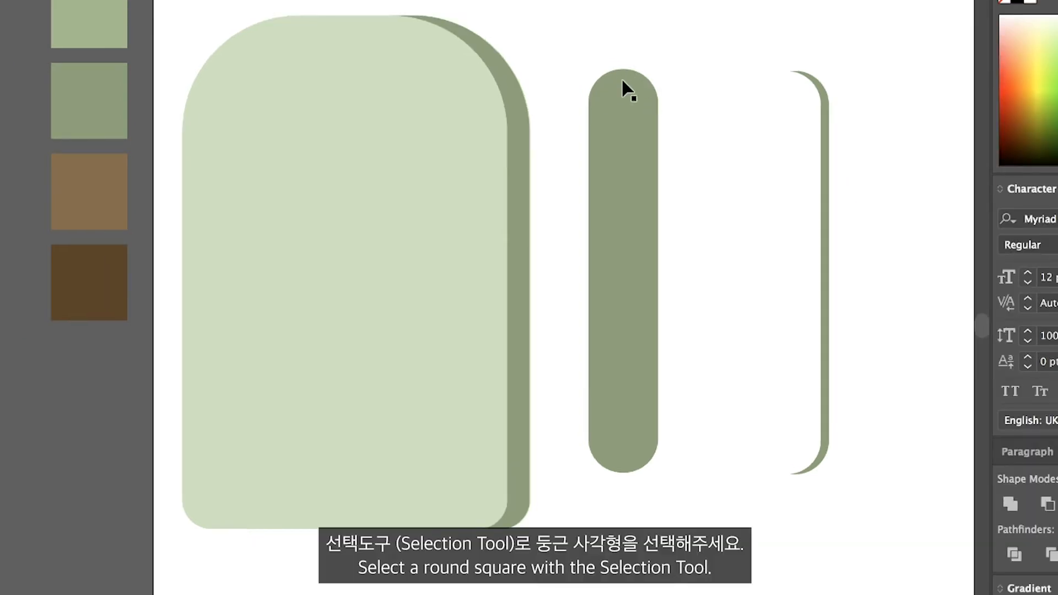
Fill the original narrow bar with the second palette square's medium green
left_click(631, 168)
scroll(509, 226, "up", 3)
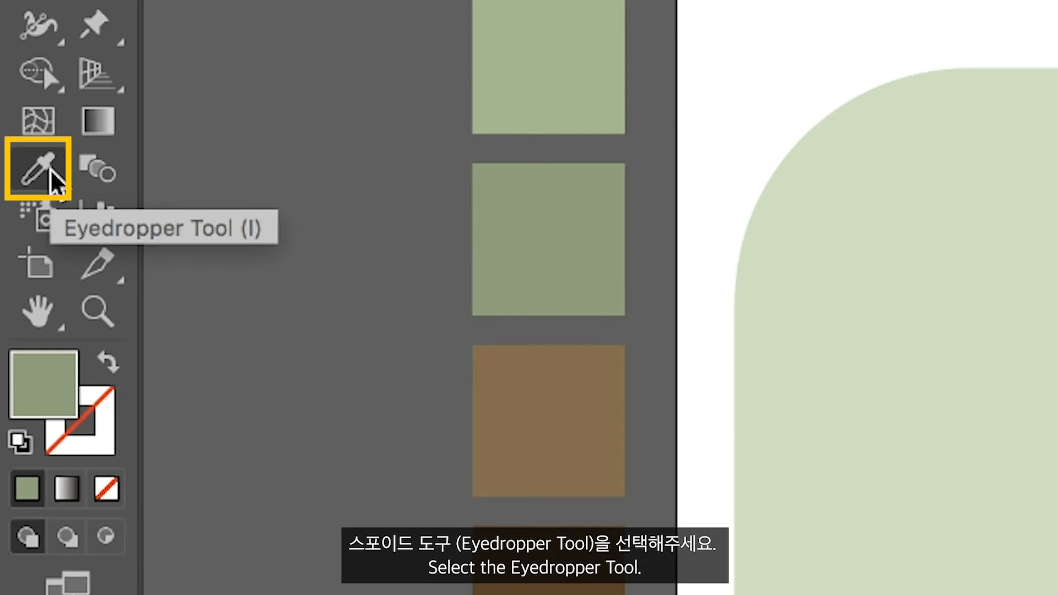
left_click(21, 177)
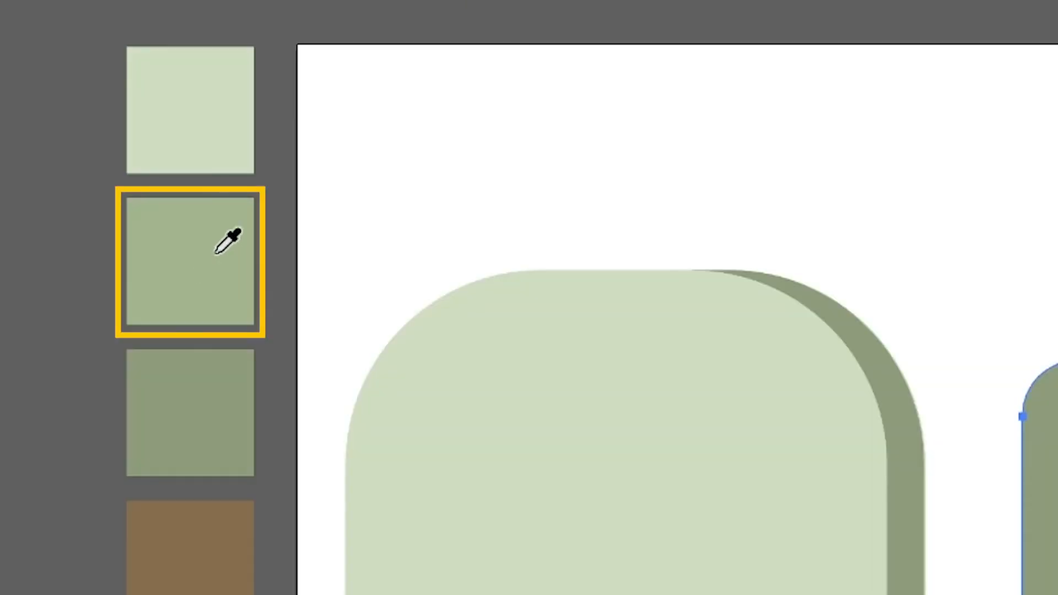
left_click(194, 263)
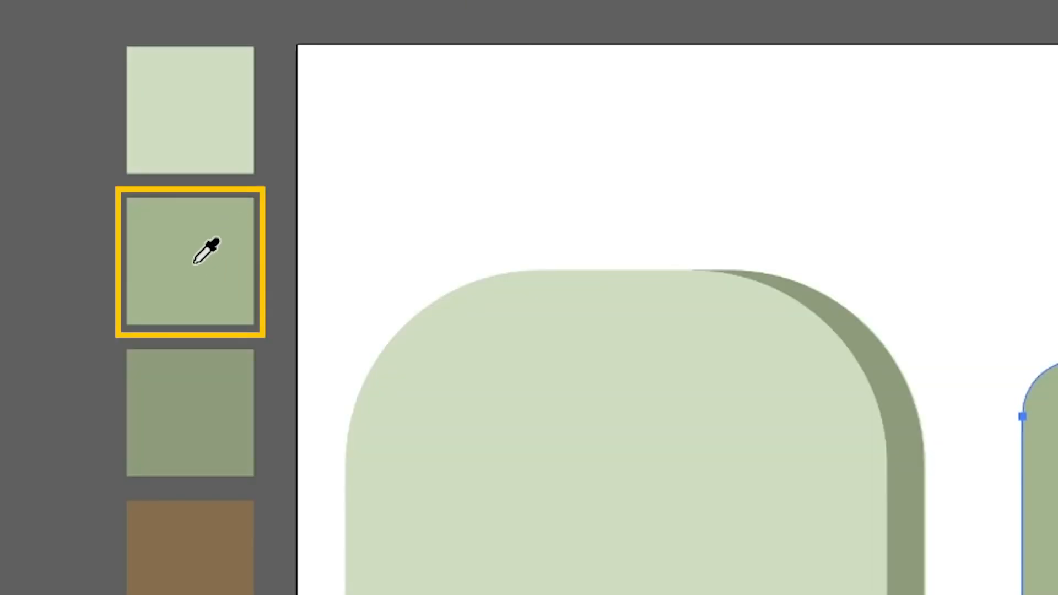
left_click(67, 90)
left_click(664, 249)
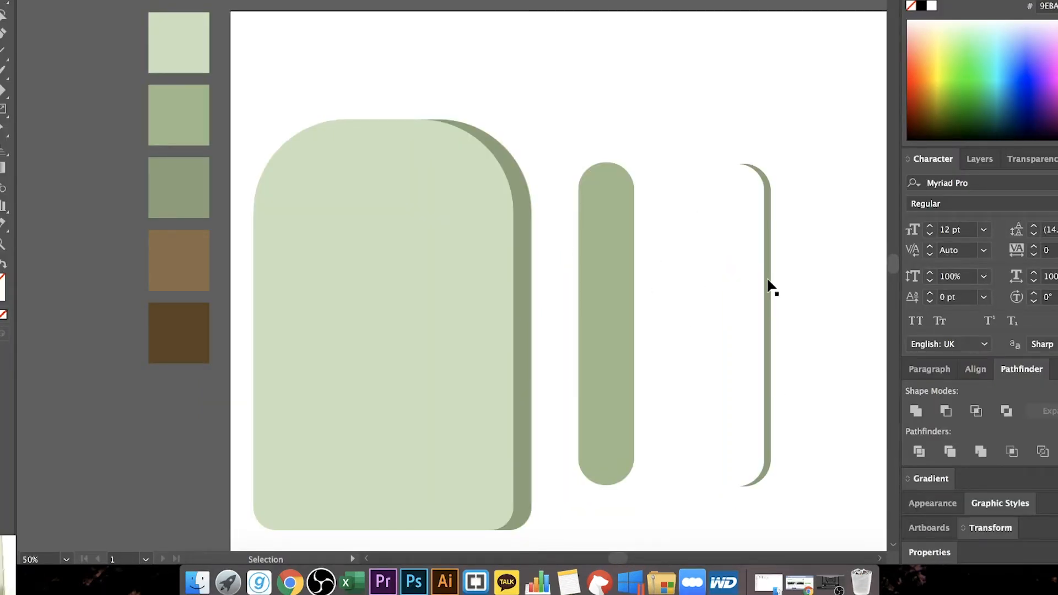
Move the thin dark green strip onto the narrow bar's right edge as a shadow
left_click(769, 284)
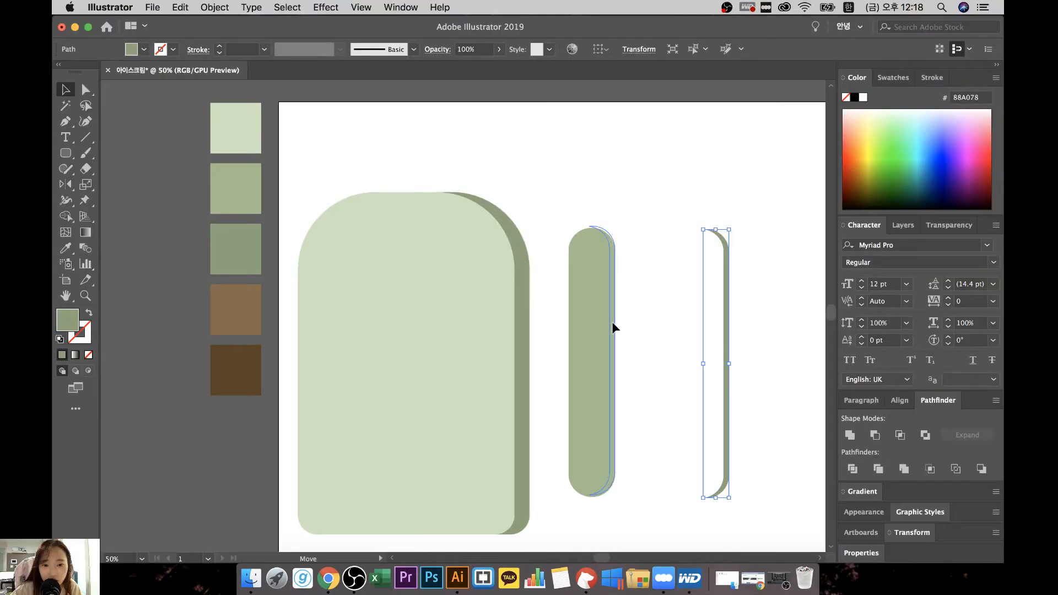
left_click_drag(614, 329, 614, 329)
left_click(687, 346)
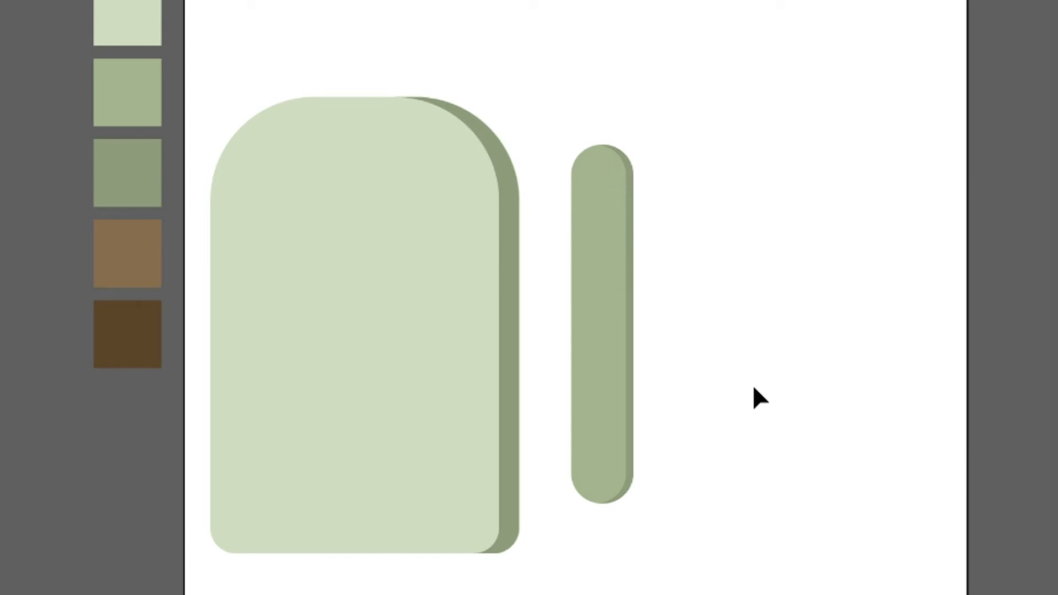
Select the bar with its shadow strip and move both onto the left half of the ice cream body
left_click(630, 274)
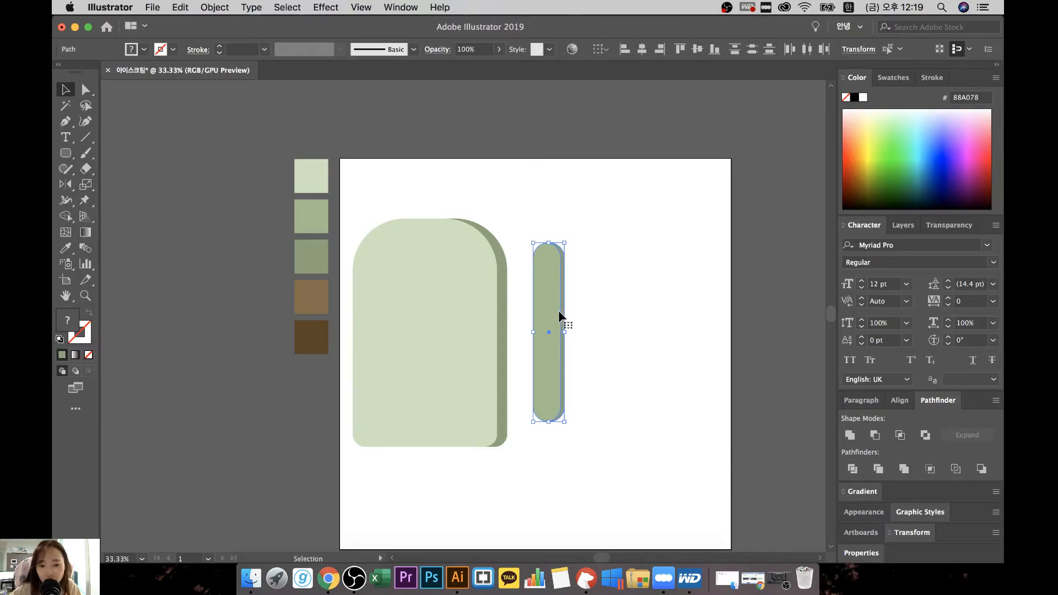
left_click_drag(548, 314, 392, 323)
key("super+equal")
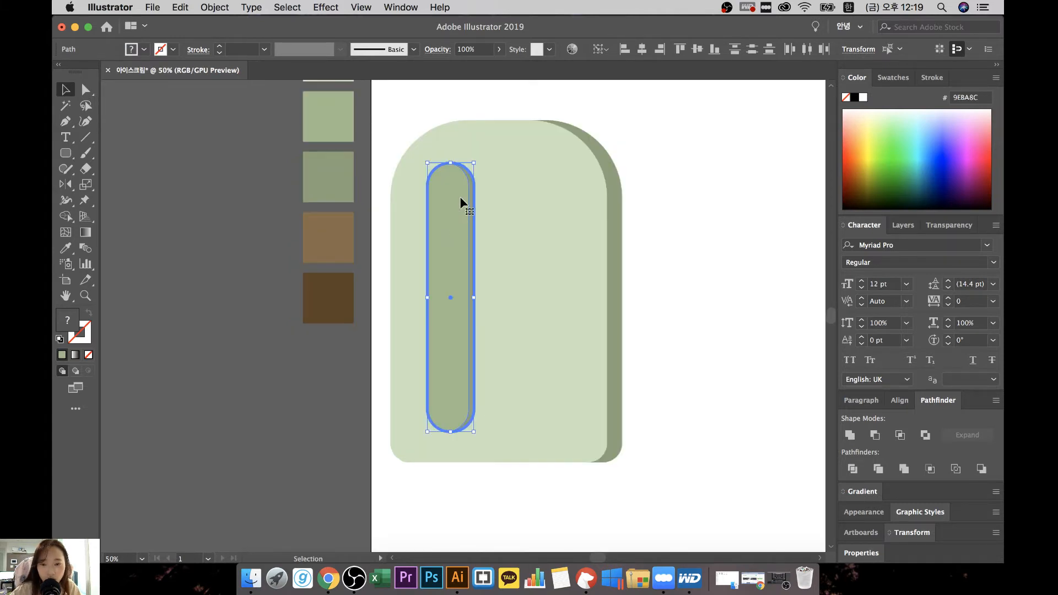
left_click(691, 213)
Shrink the bar and its shadow slightly and proportionally from their center
left_click(455, 263)
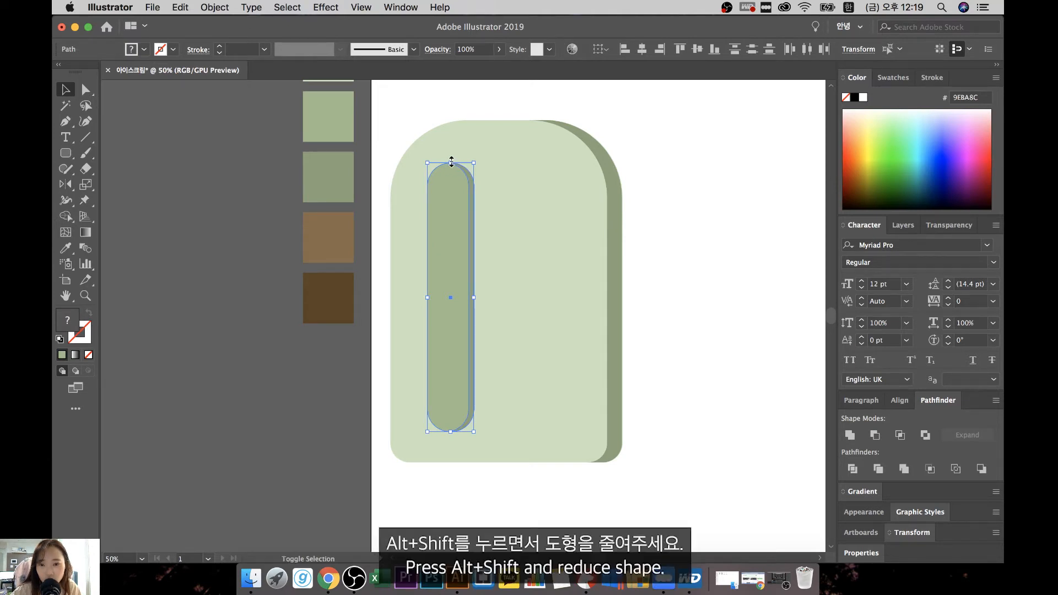
left_click_drag(451, 162, 450, 174)
left_click(703, 208)
Select the bar and its shadow strip and group them
left_click(445, 217)
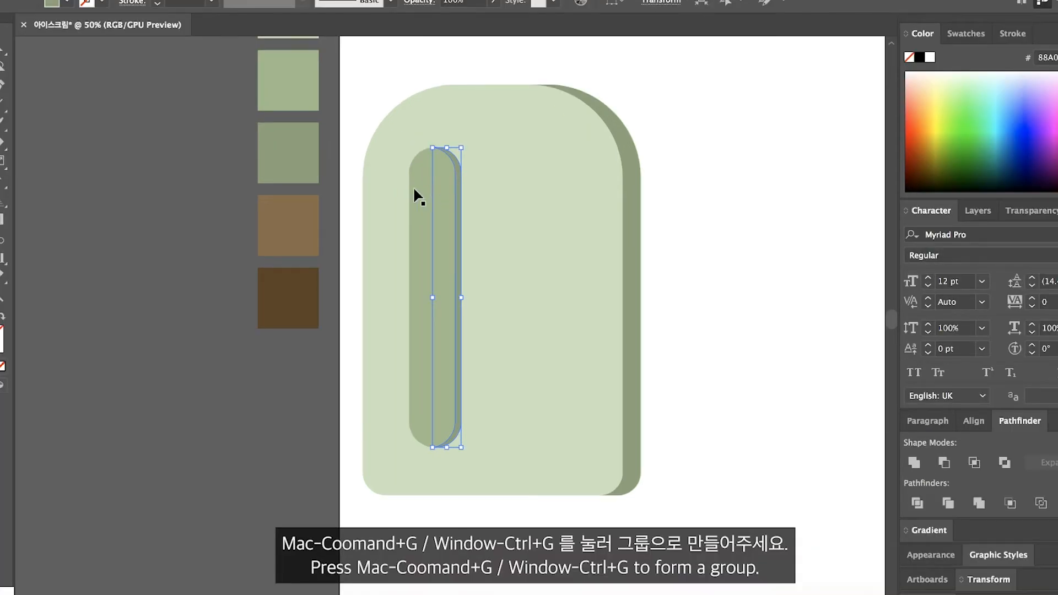
left_click(415, 189, "shift")
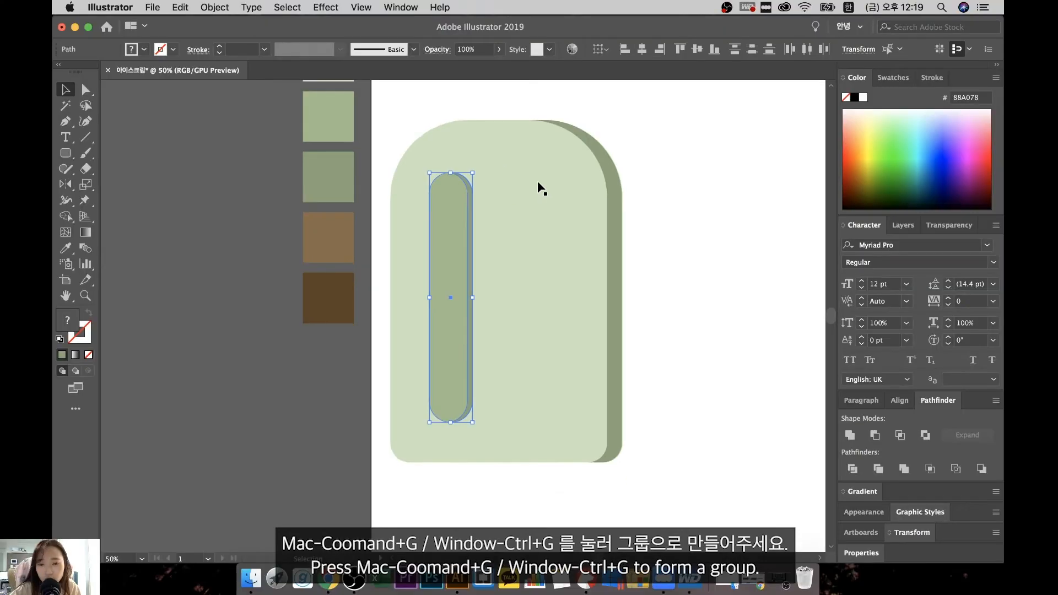
key("super+g")
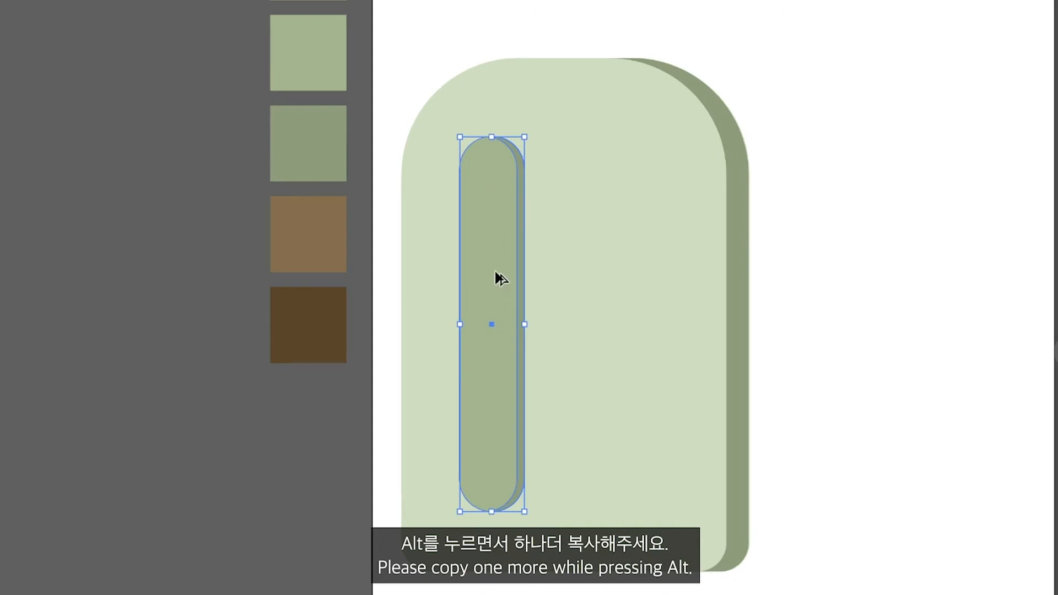
Duplicate the grouped bar onto the right half of the ice cream body
left_click_drag(495, 274, 617, 278)
left_click(855, 319)
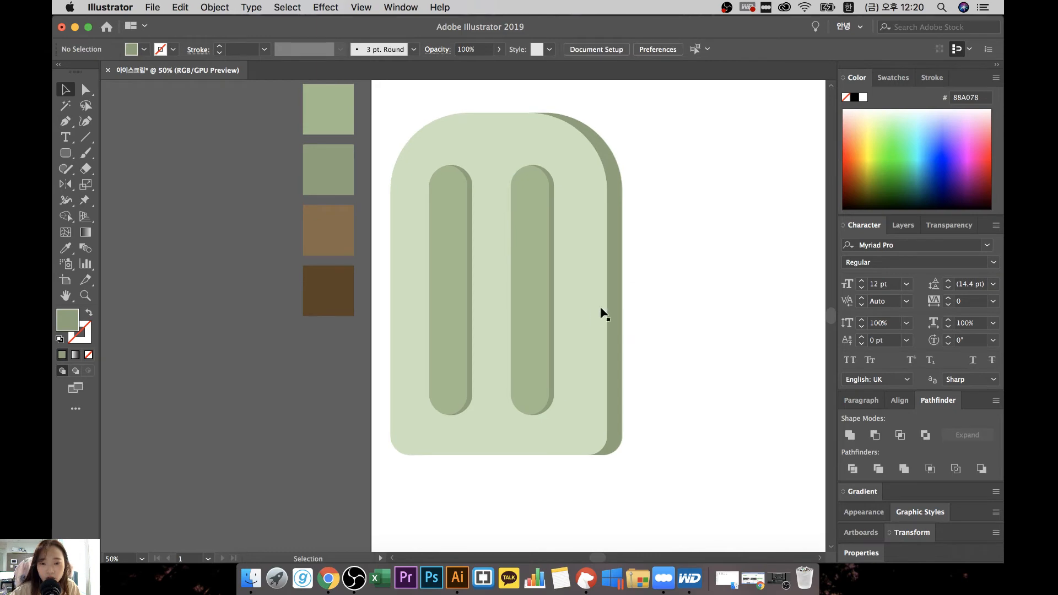
Align the tops of the two bars with Vertical Align Top and select both bars for grouping
scroll(602, 312, "right", 5)
scroll(407, 251, "left", 3)
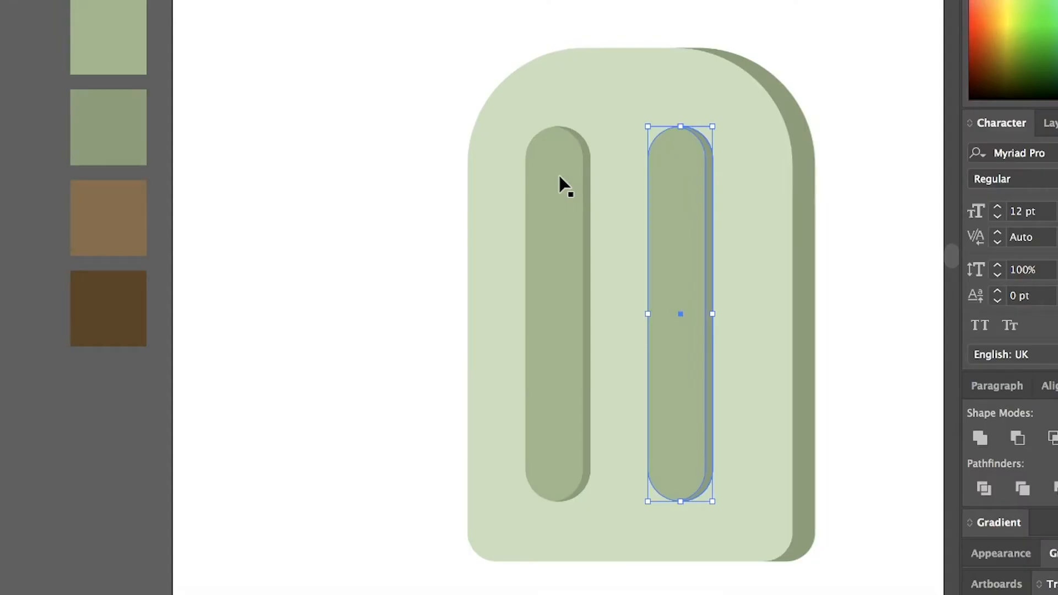
left_click(560, 178, "shift")
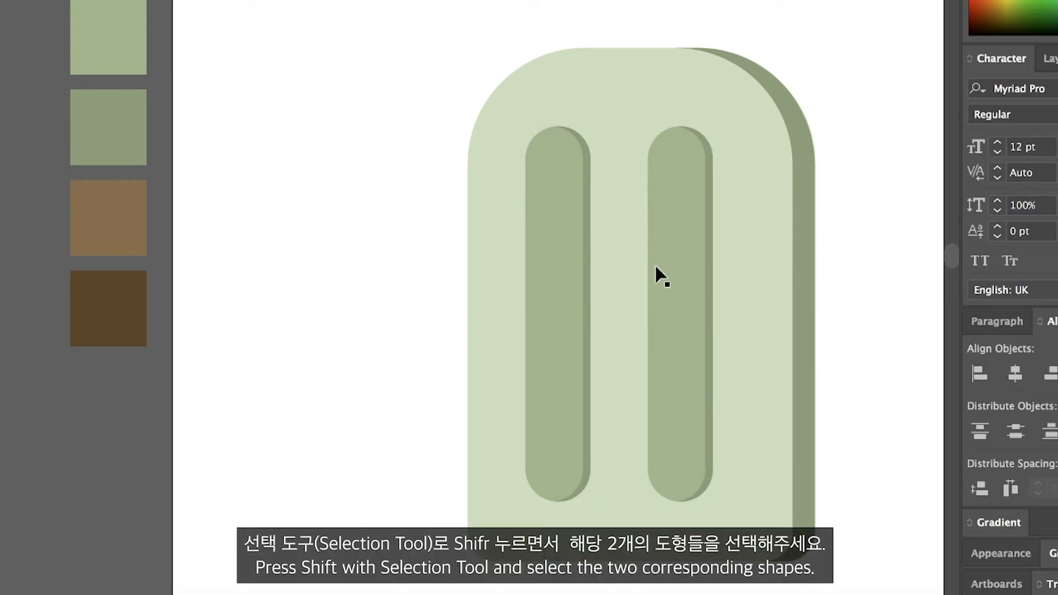
left_click(656, 276)
left_click(576, 270, "shift")
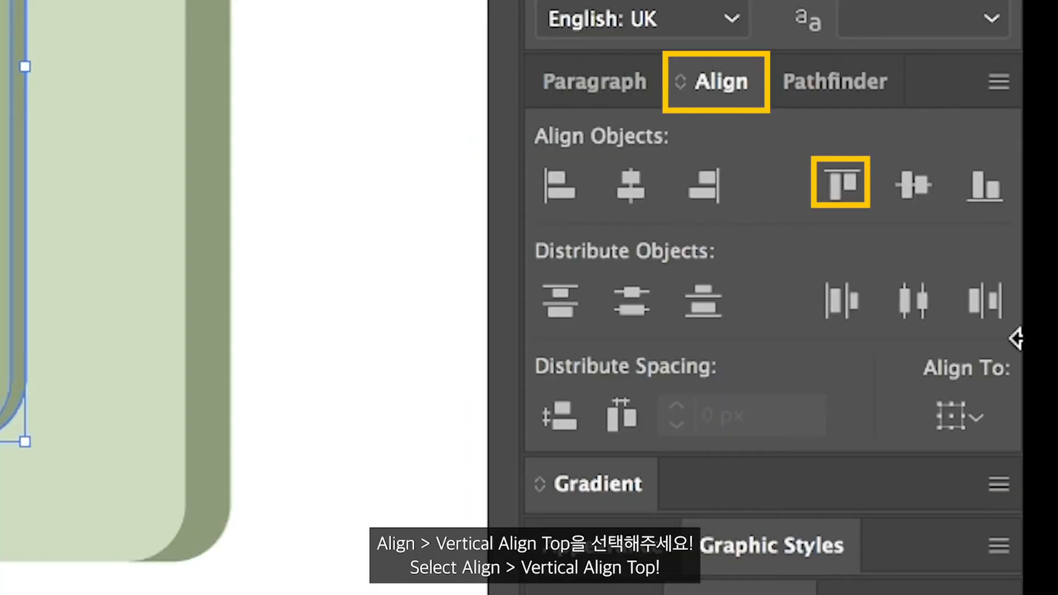
left_click(1057, 376)
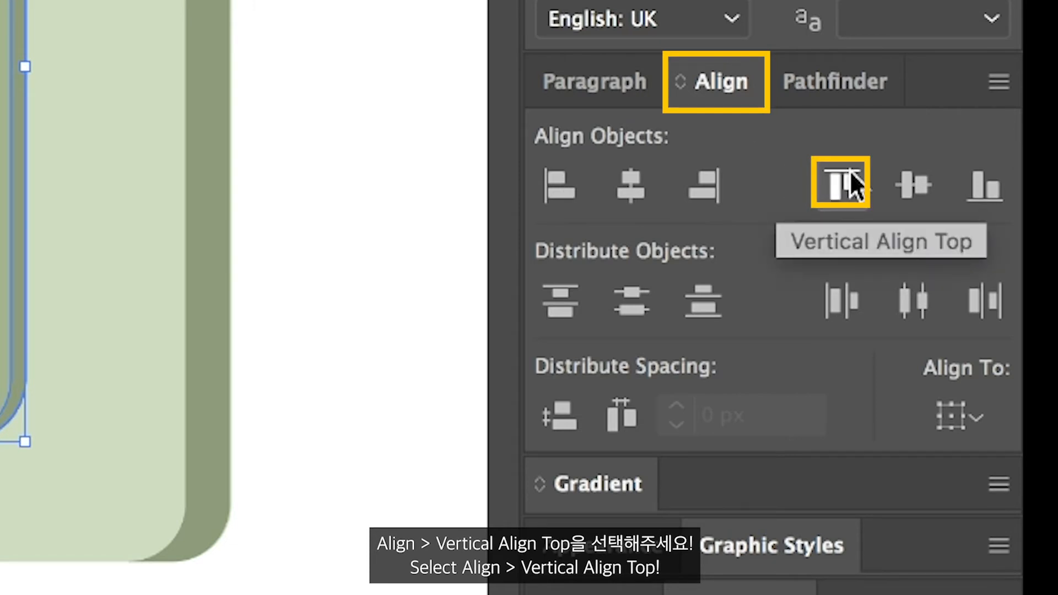
left_click(850, 170)
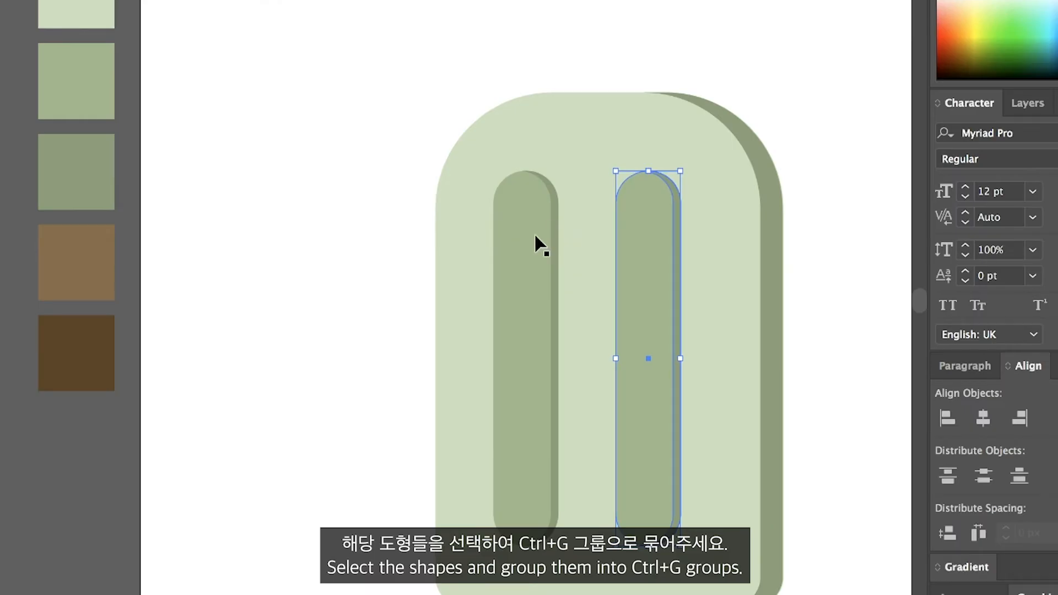
left_click(535, 242, "shift")
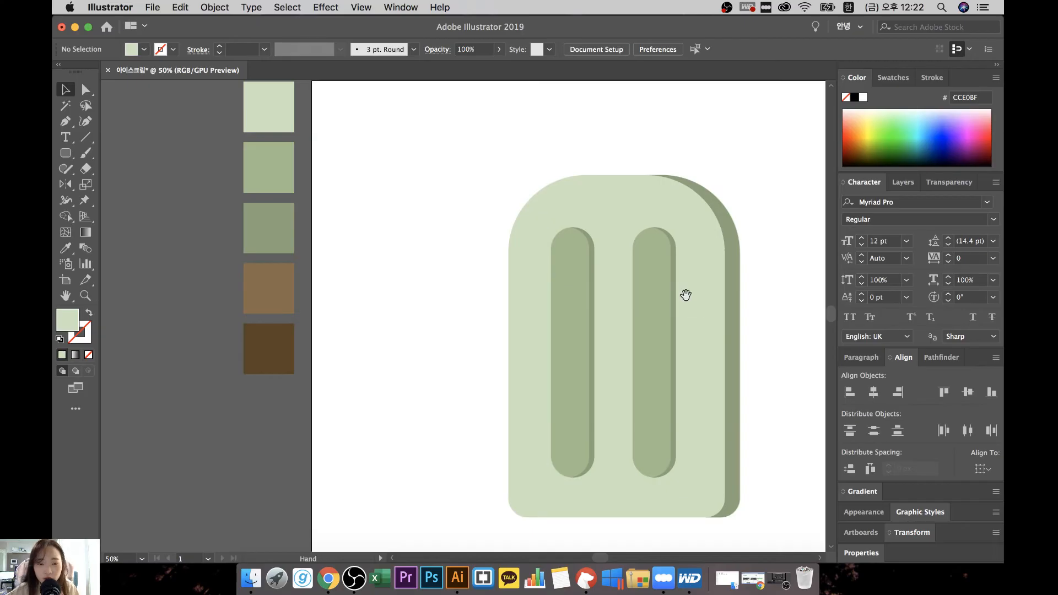
Select the light green ice cream body and paste a copy of it in place
left_click(489, 178)
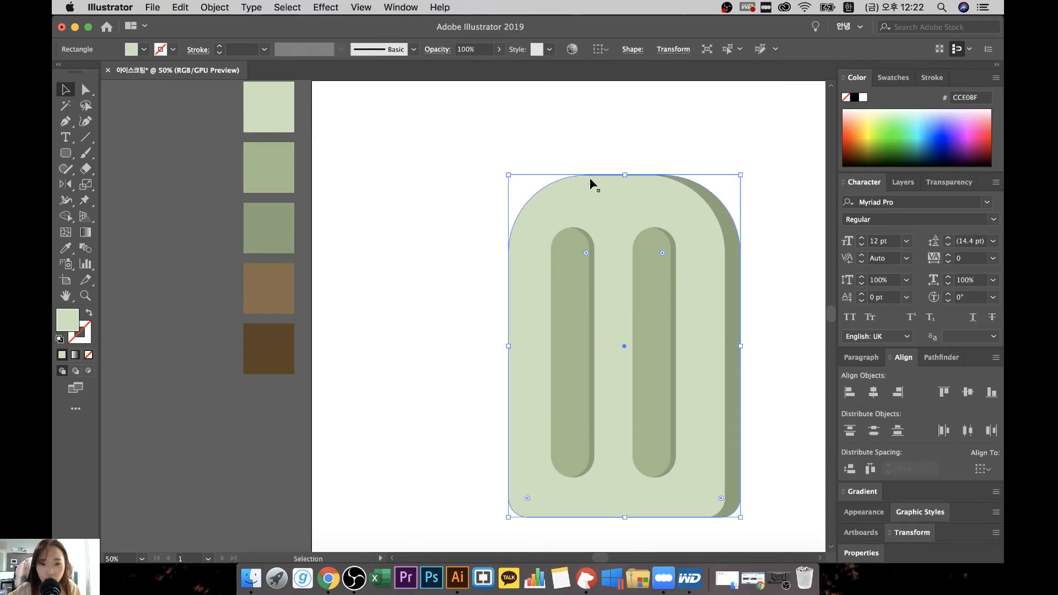
scroll(582, 187, "up", 1)
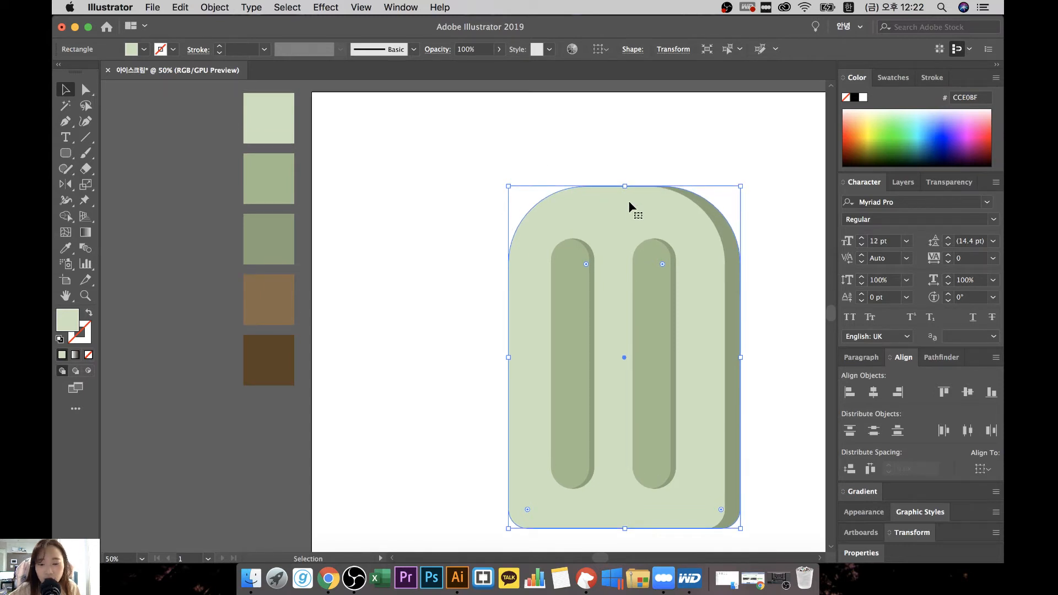
key("a")
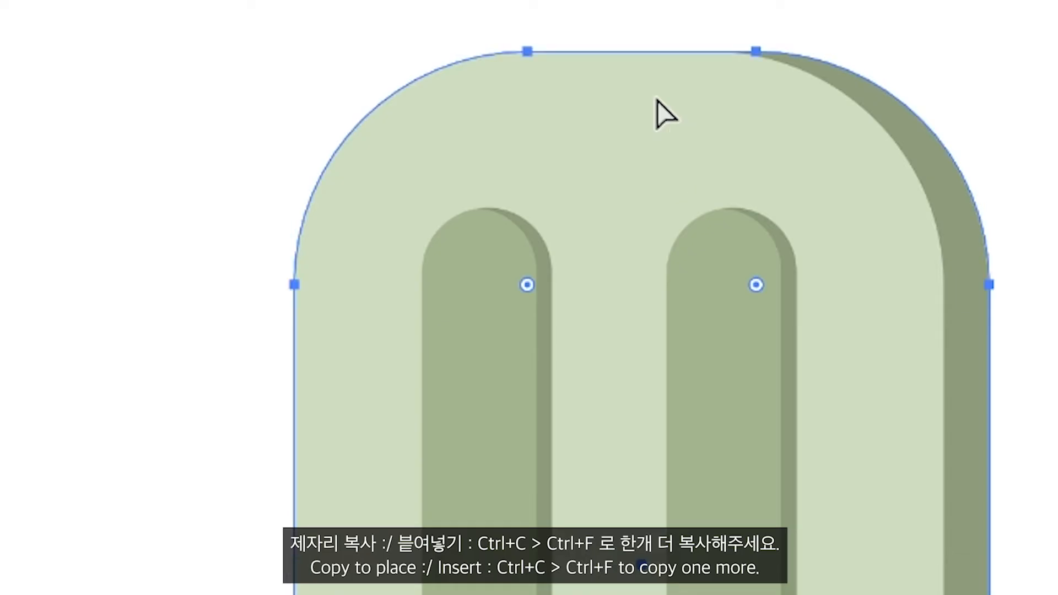
key("ctrl+c")
key("ctrl+f")
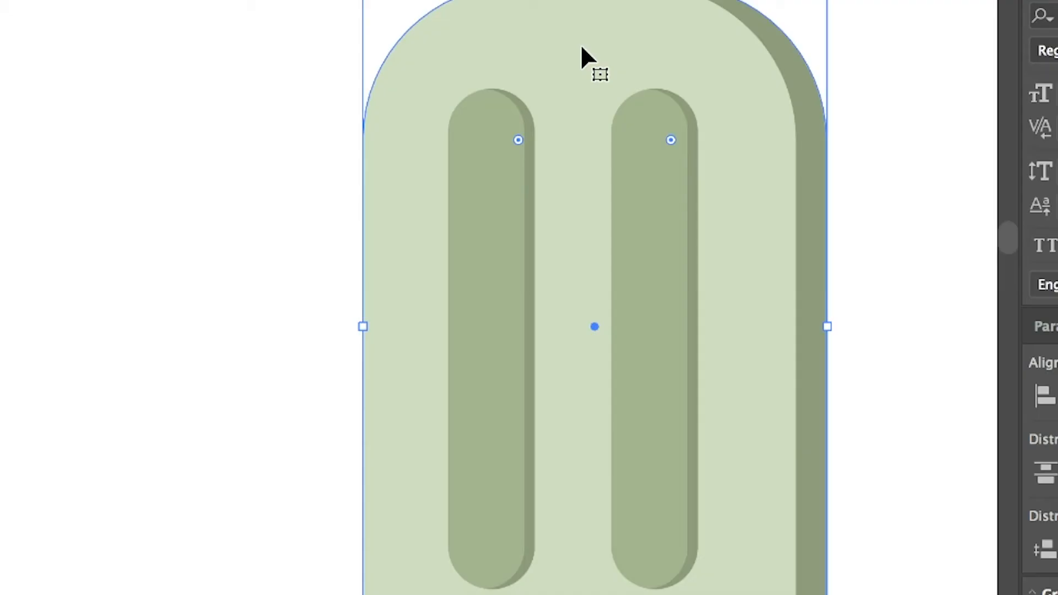
Bring the copied ice cream body to the front of all shapes
right_click(581, 47)
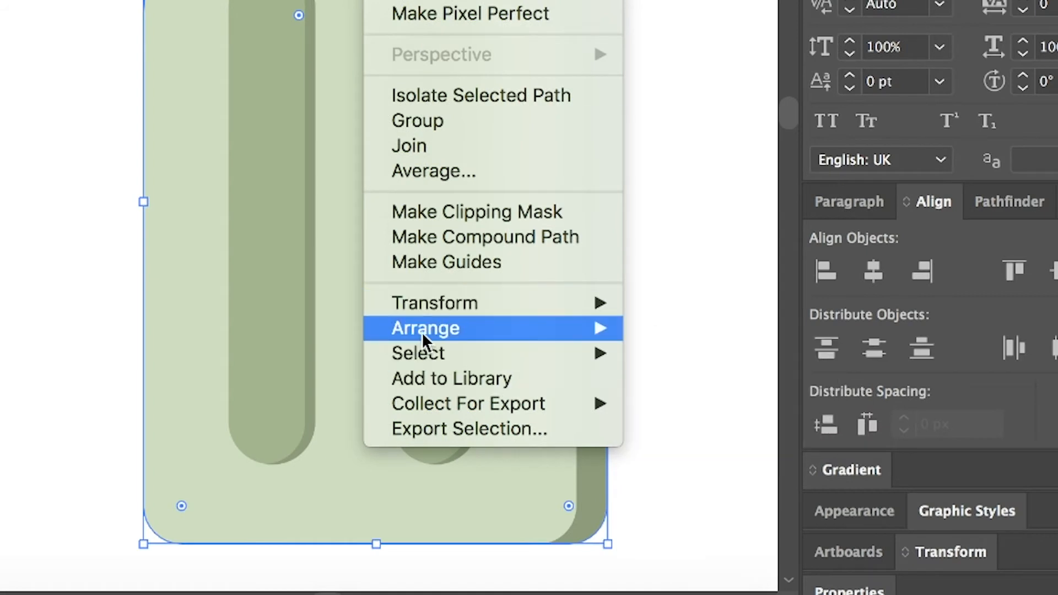
mouse_move(425, 327)
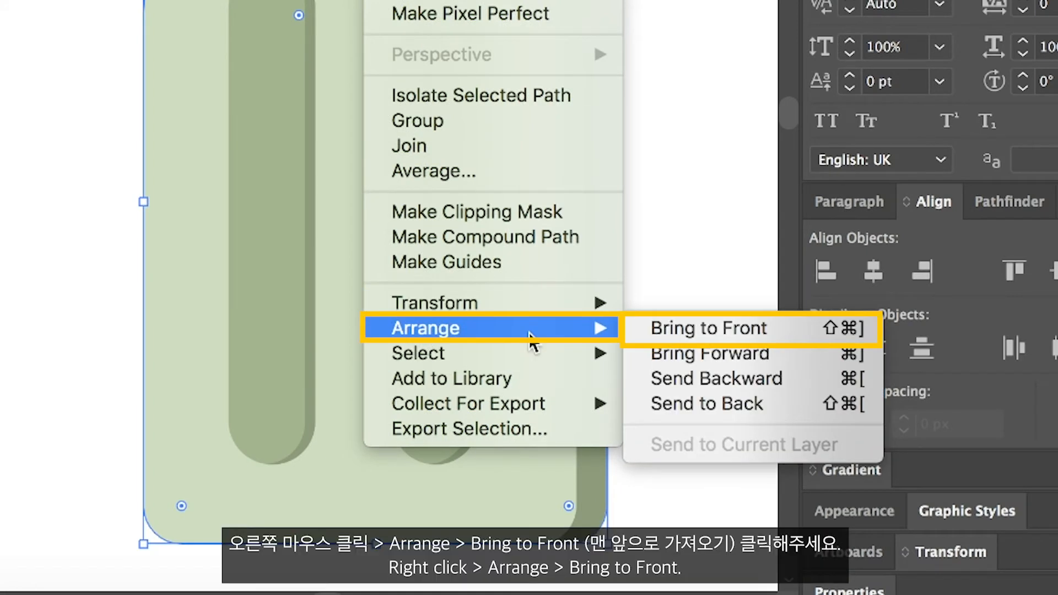
left_click(725, 330)
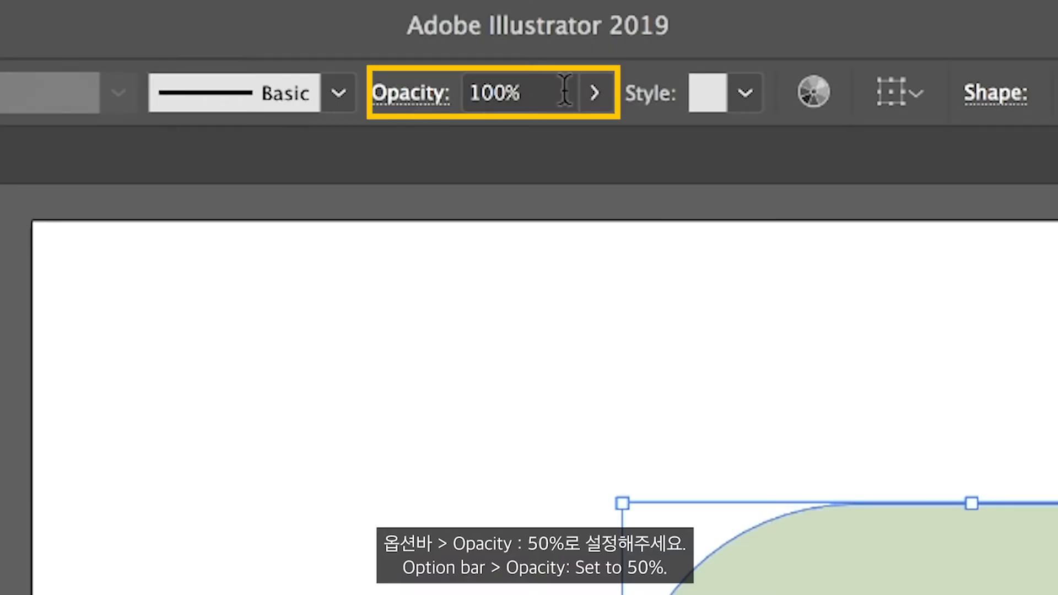
Set the opacity of the copied ice cream body to 50%
left_click_drag(488, 49, 439, 37)
type("50")
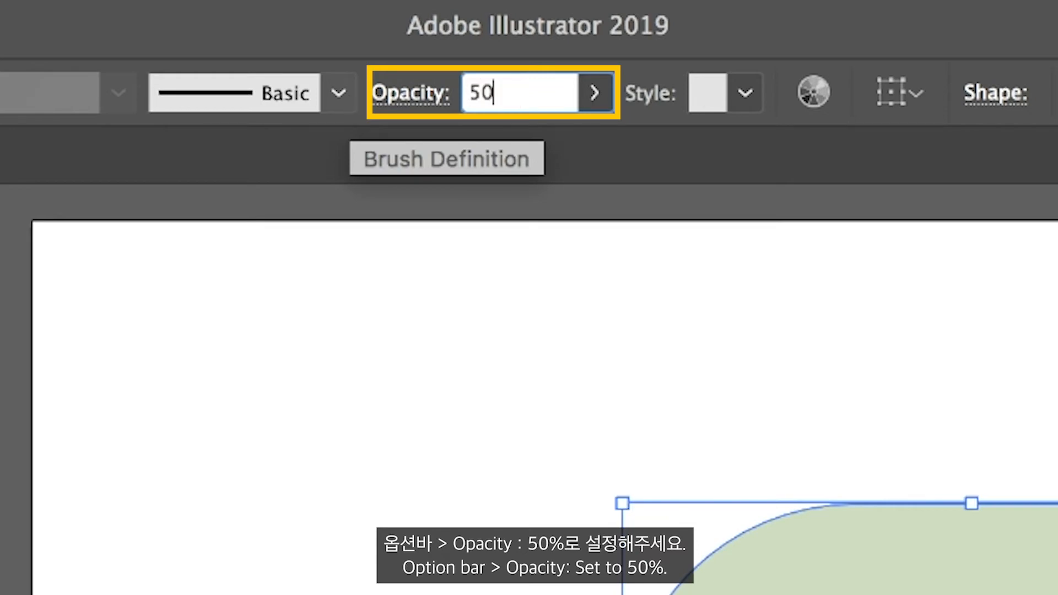
key("Return")
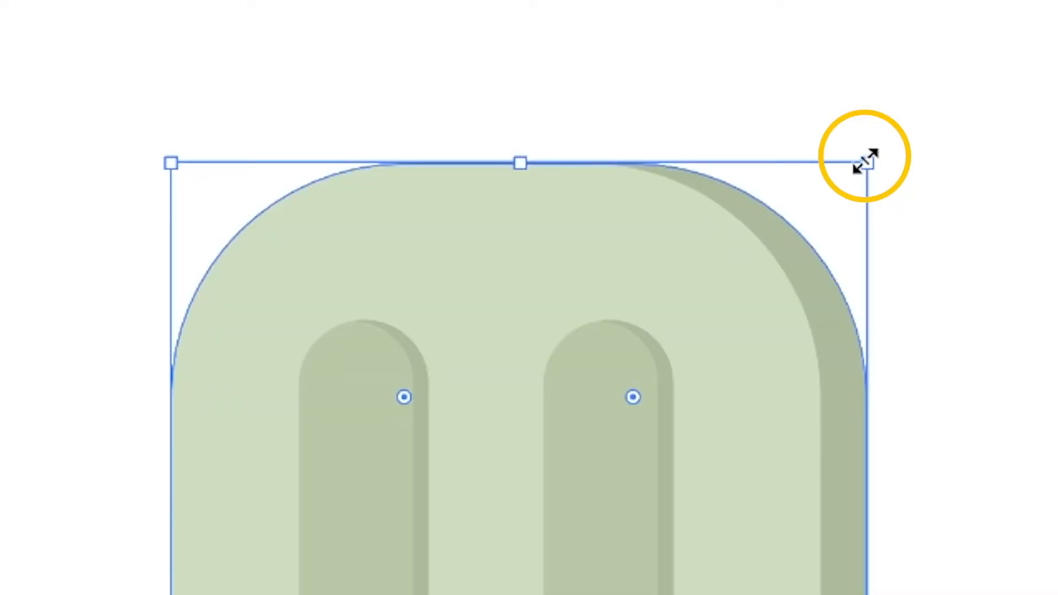
Scale the copied body down slightly about its centre, keeping a thin margin around it
left_click_drag(740, 186, 740, 185)
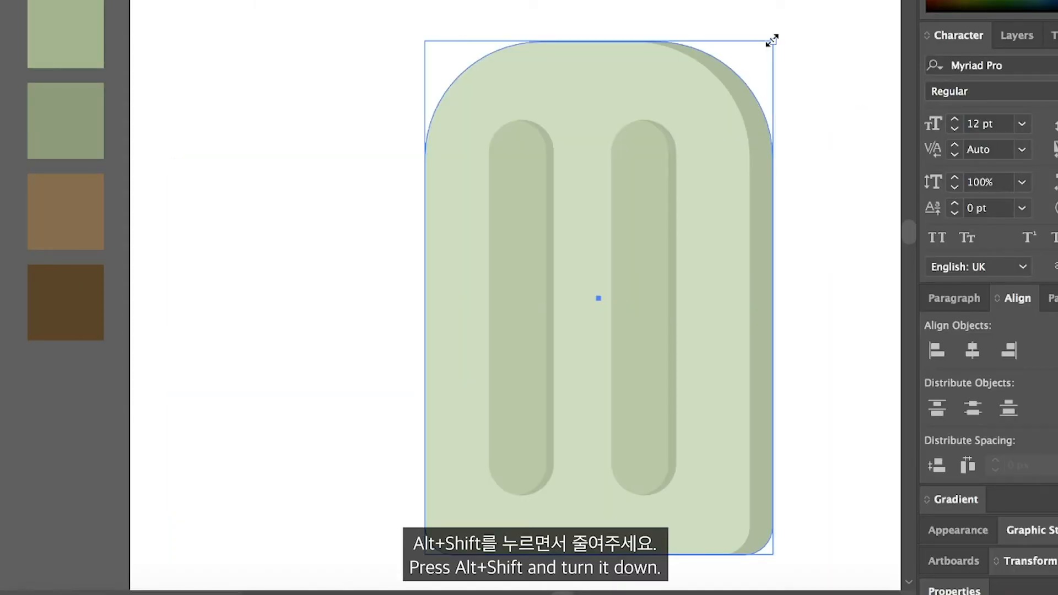
left_click_drag(771, 40, 754, 50)
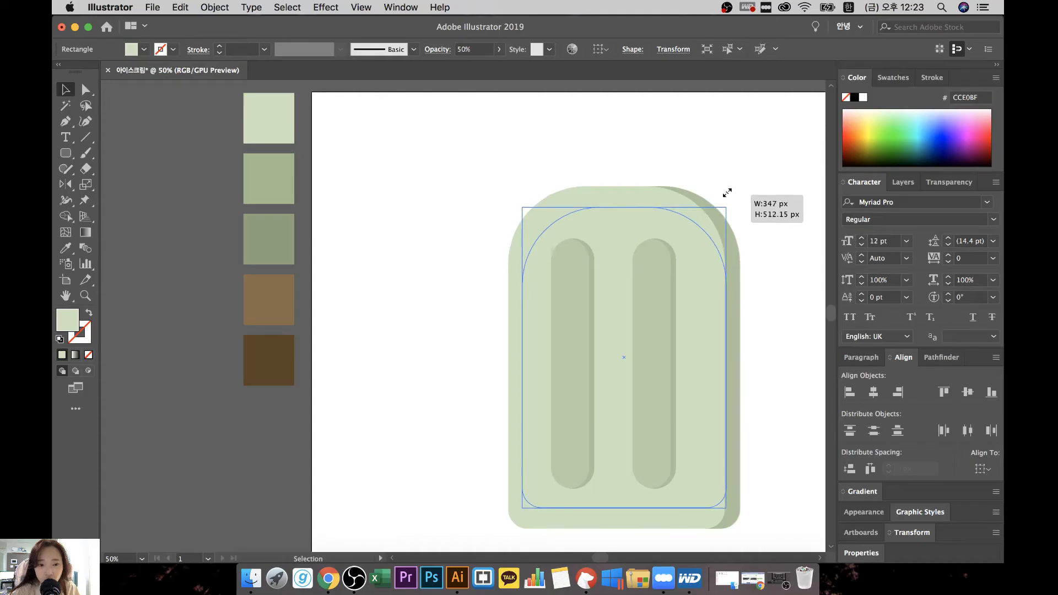
left_click_drag(727, 192, 734, 195)
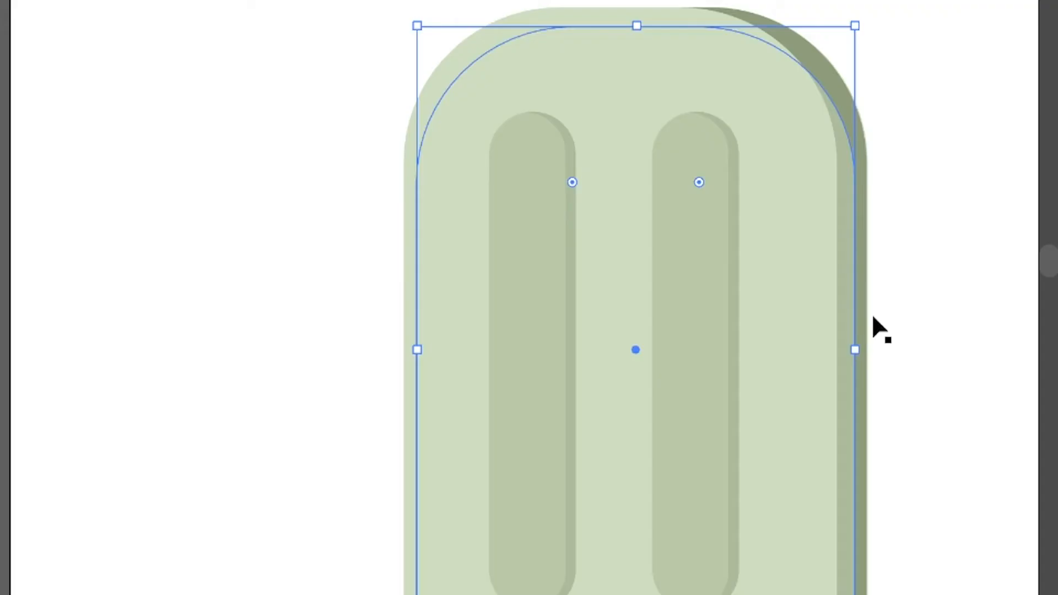
Narrow the copied body from its right side and nudge it sideways so it fits inside the light front face
left_click_drag(861, 360, 823, 346)
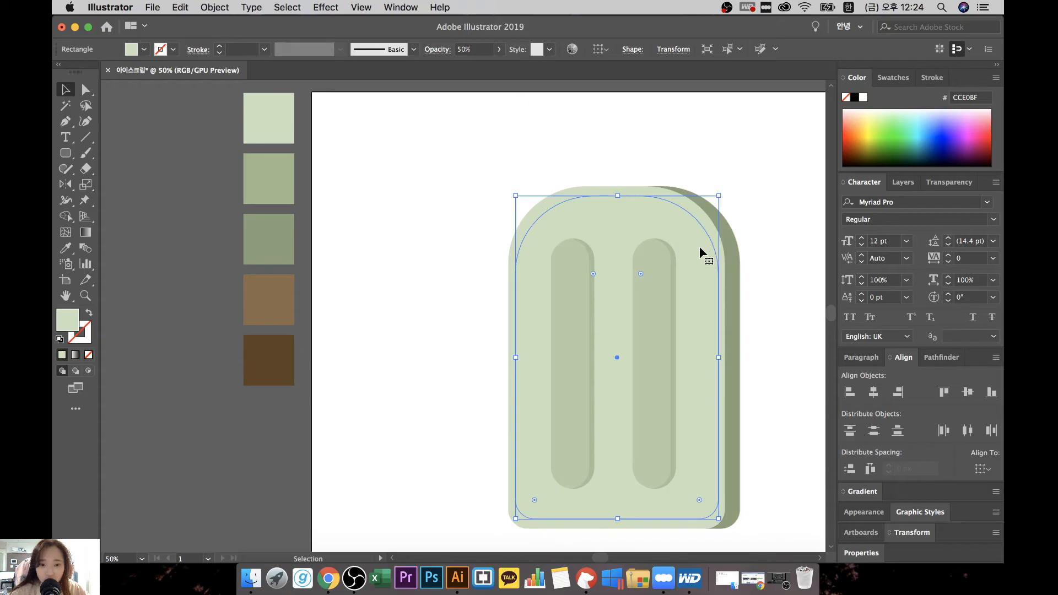
key("Left")
key("Left")
key("Left")
key("Left")
key("Right")
key("Right")
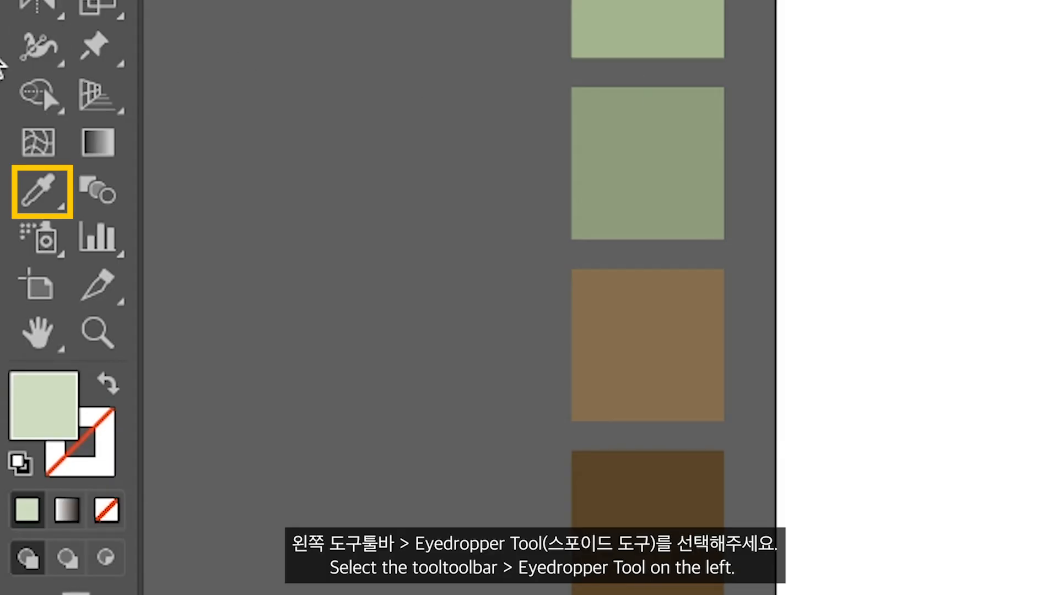
Fill the inner body copy with the second palette green using the Eyedropper and send it backward behind the two grooves
key("i")
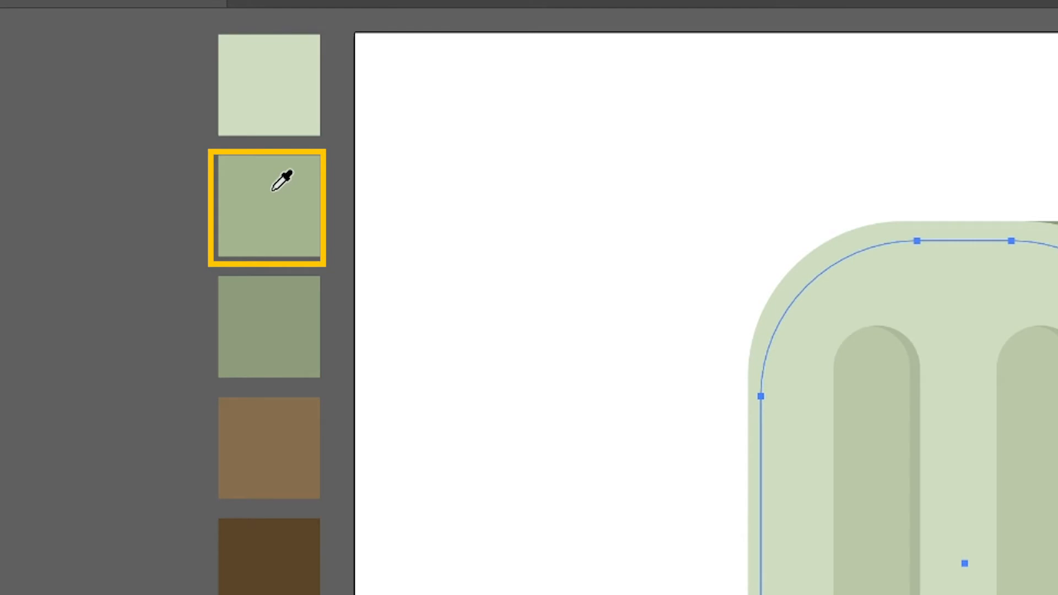
left_click(274, 188)
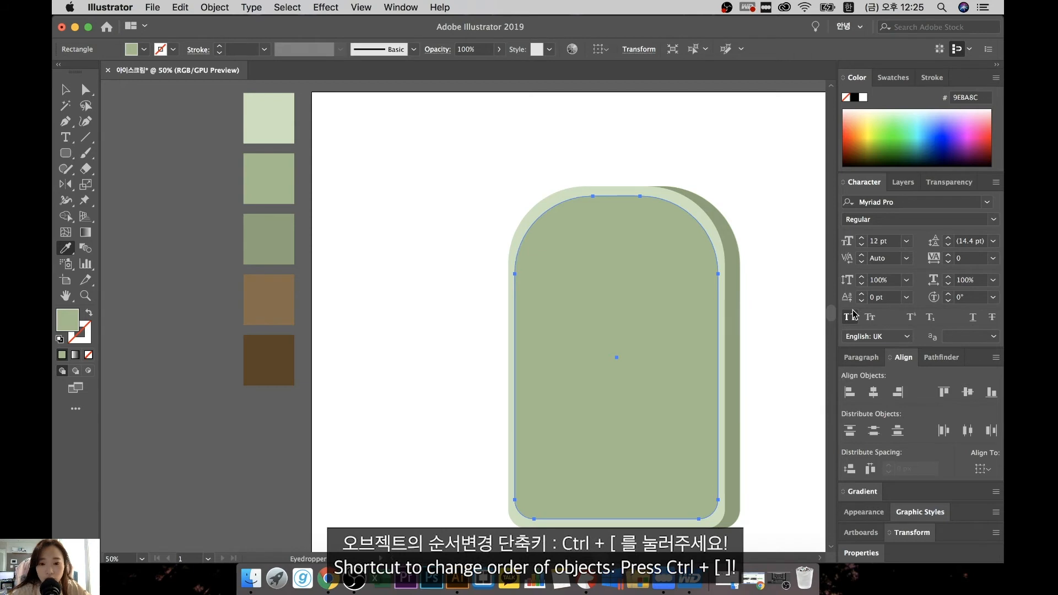
key("super+bracketleft")
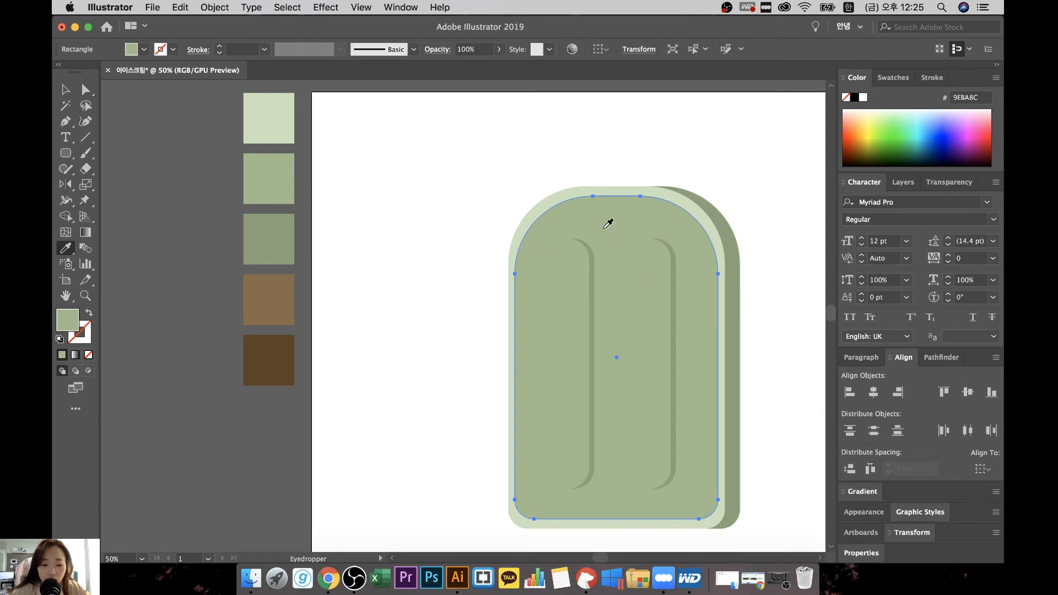
key("super")
key("super+bracketleft")
key("super+bracketright")
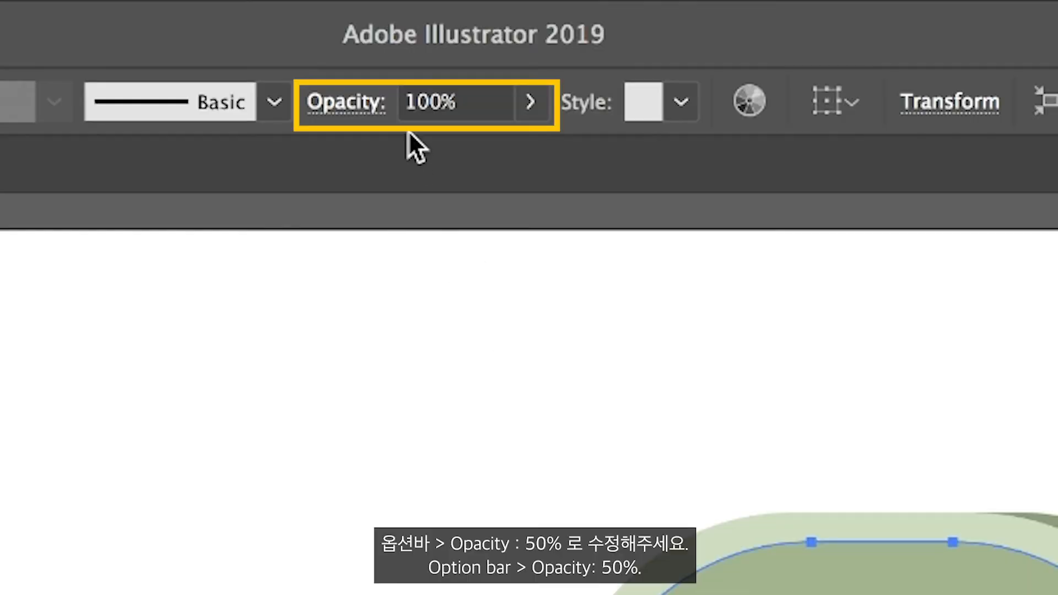
Set the inner green shape's opacity to 50% and deselect it
left_click(474, 50)
type("50")
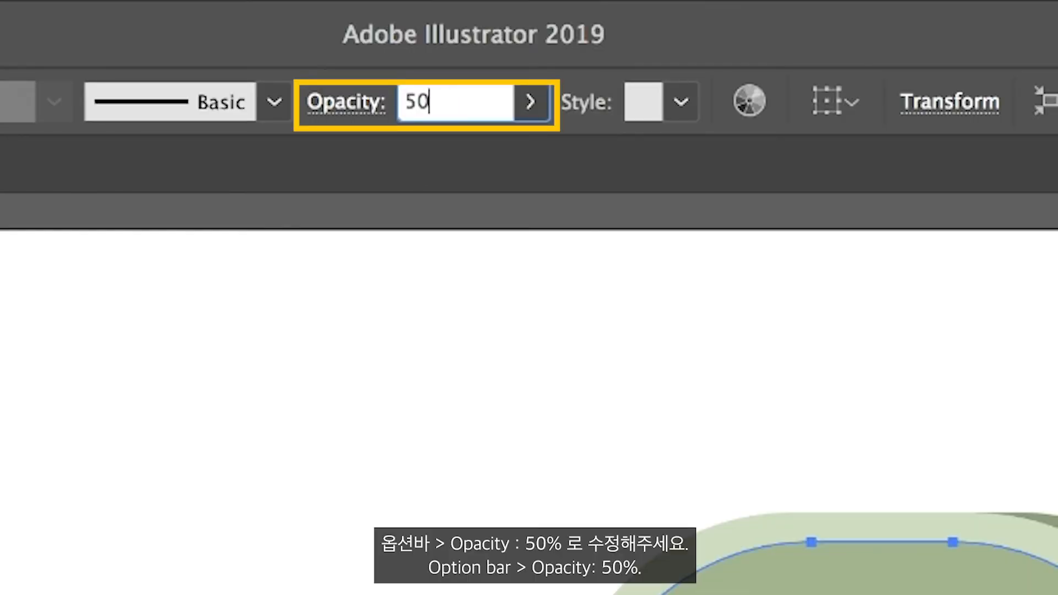
key("Return")
left_click(338, 258)
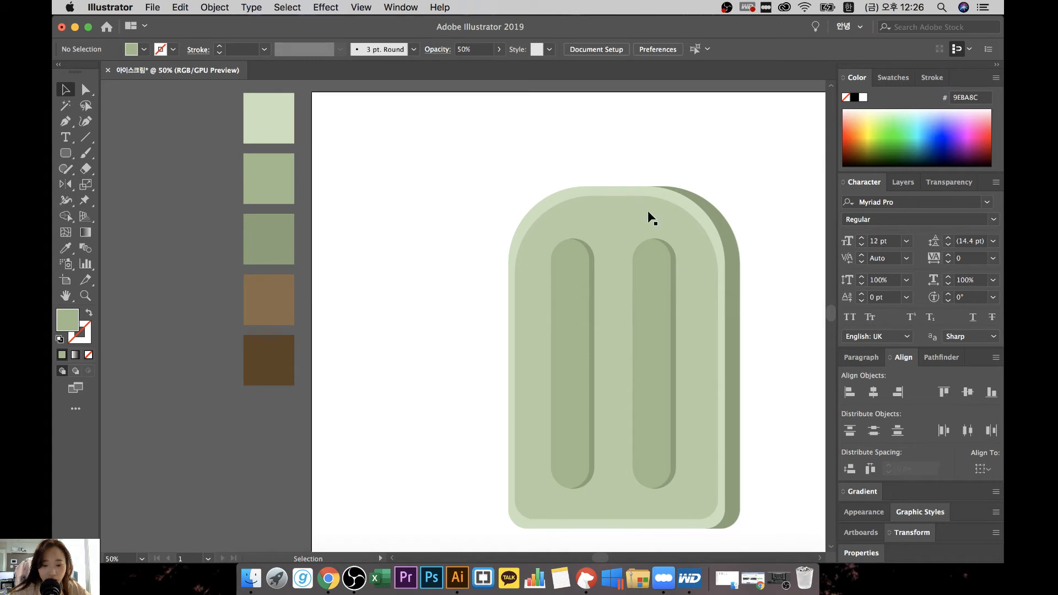
Stretch the inner green shape slightly at its right, top and bottom edges to even out the light border
left_click(624, 214)
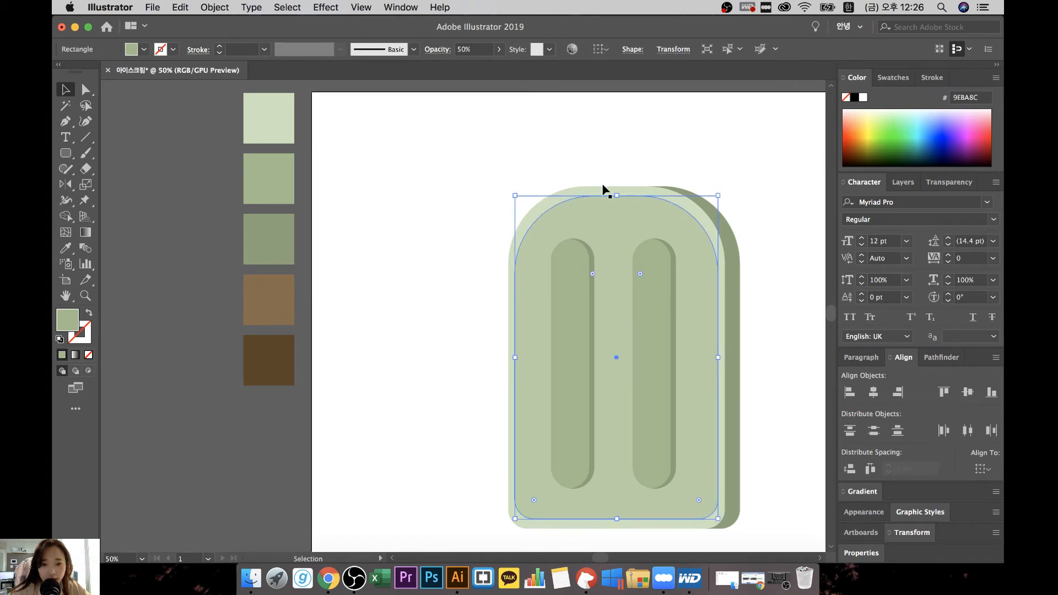
left_click(637, 158)
left_click(638, 205)
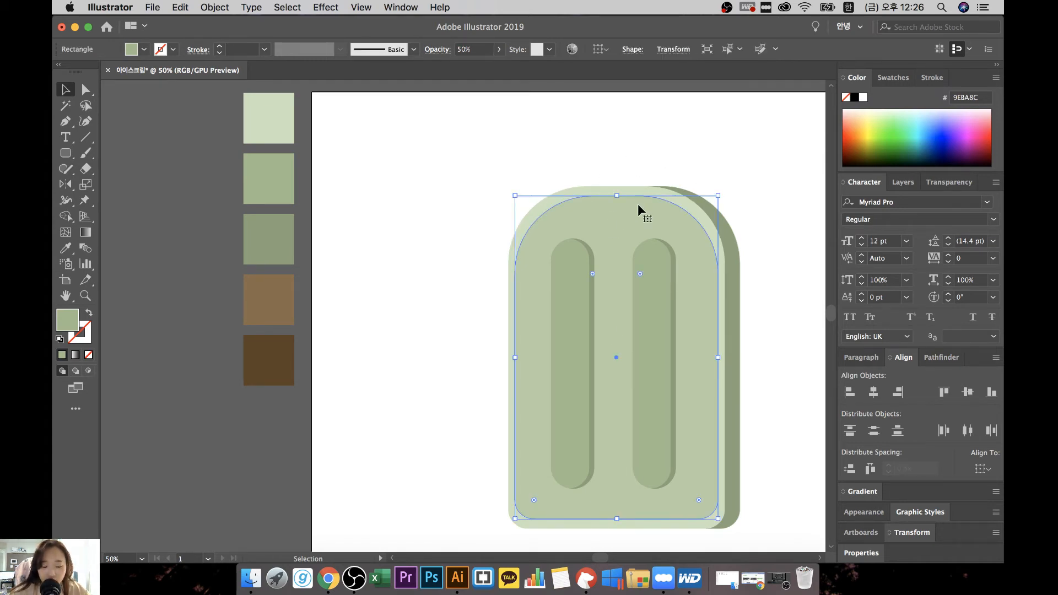
left_click(744, 175)
left_click(697, 292)
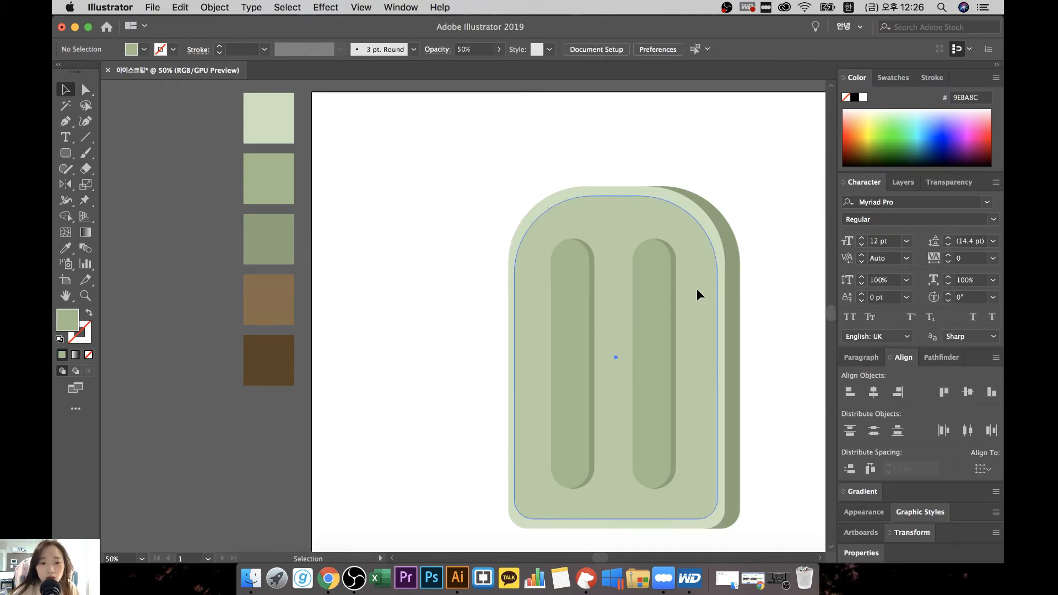
left_click_drag(716, 358, 720, 359)
left_click_drag(619, 188, 619, 186)
left_click(753, 249)
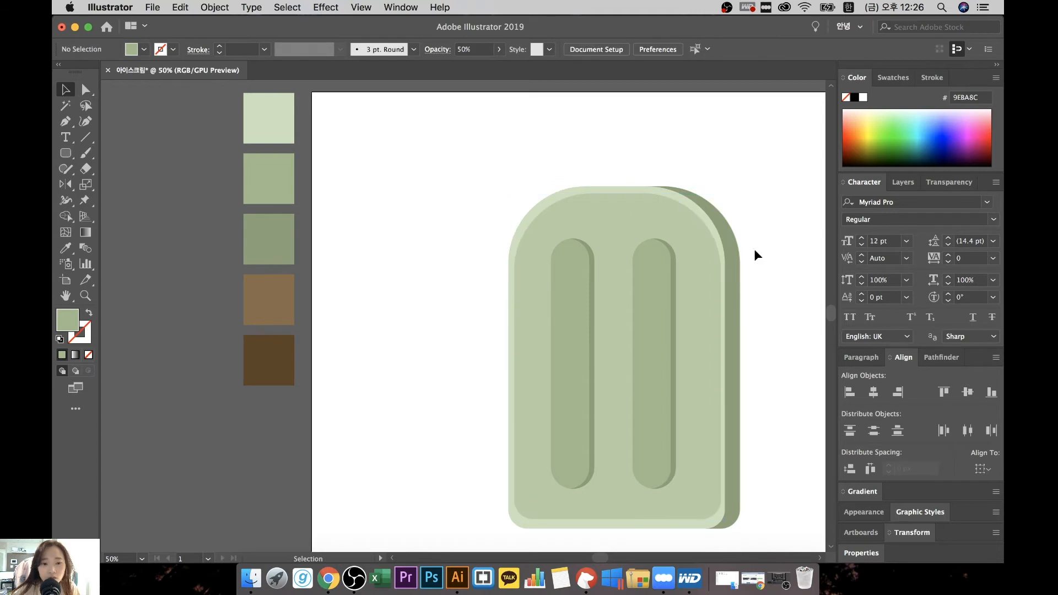
left_click(737, 265)
left_click_drag(617, 518, 617, 522)
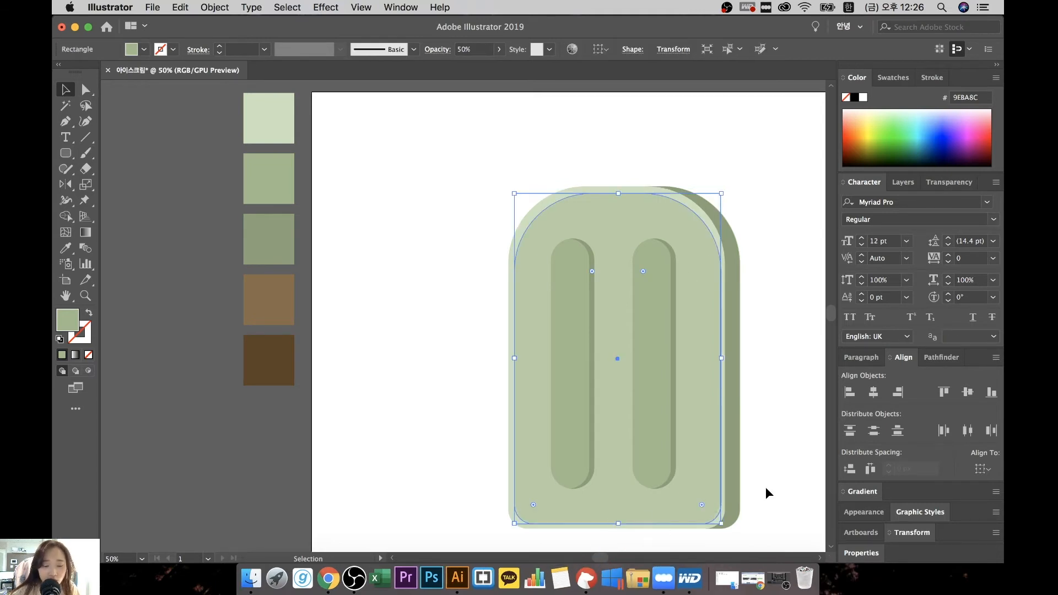
left_click(765, 487)
Select all the shapes of the ice cream and group them
left_click(701, 316)
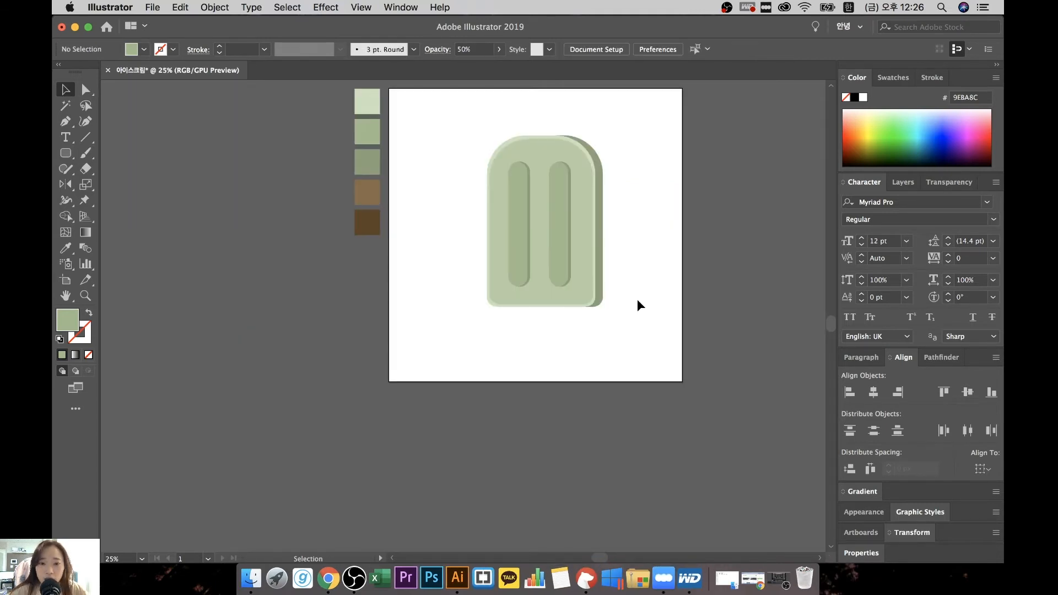
scroll(636, 299, "up", 2)
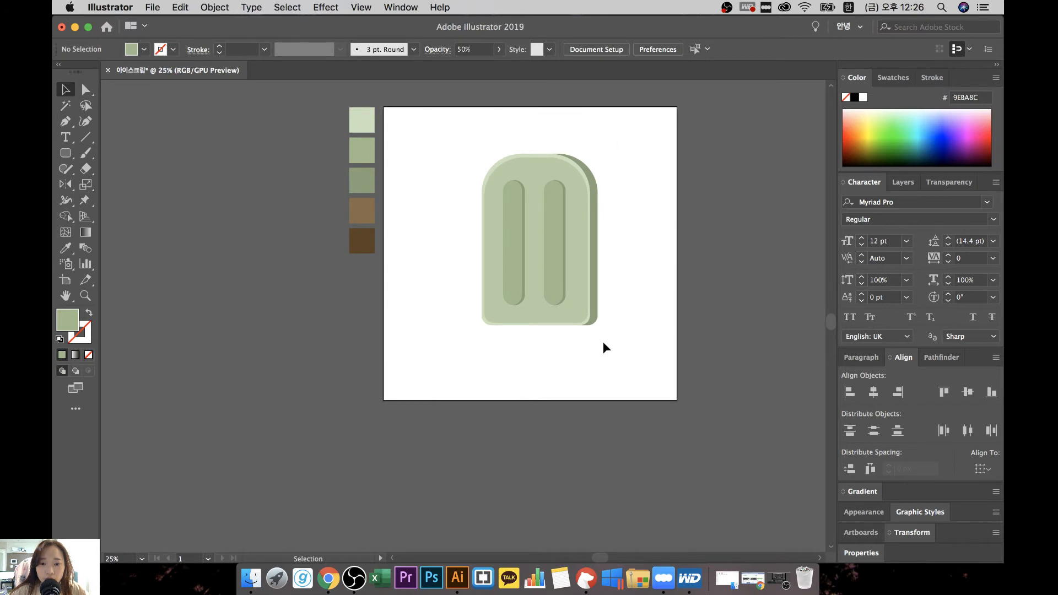
left_click_drag(638, 329, 452, 141)
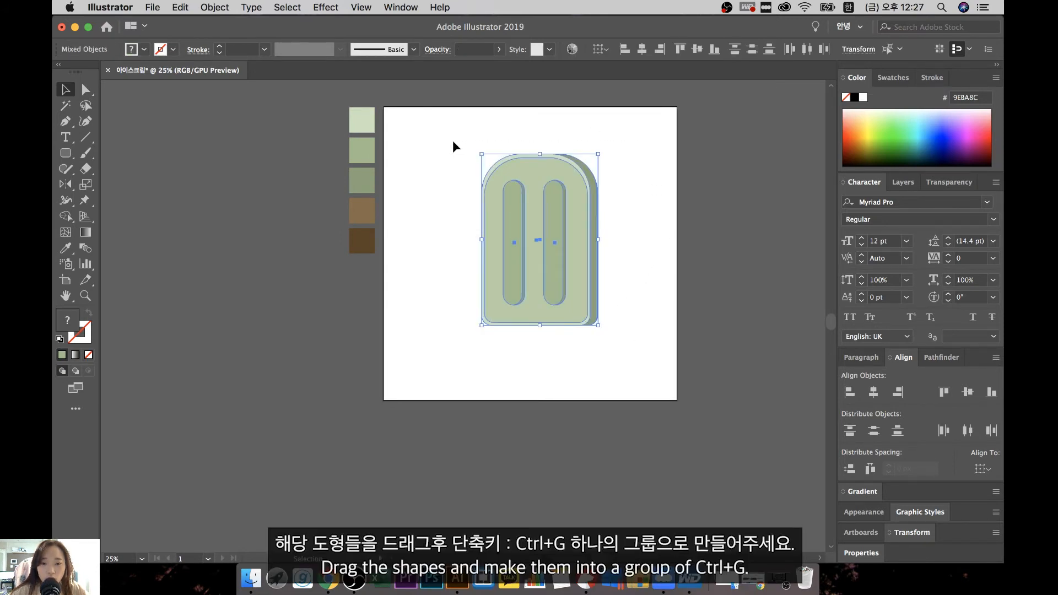
key("super")
key("super+g")
left_click(663, 329)
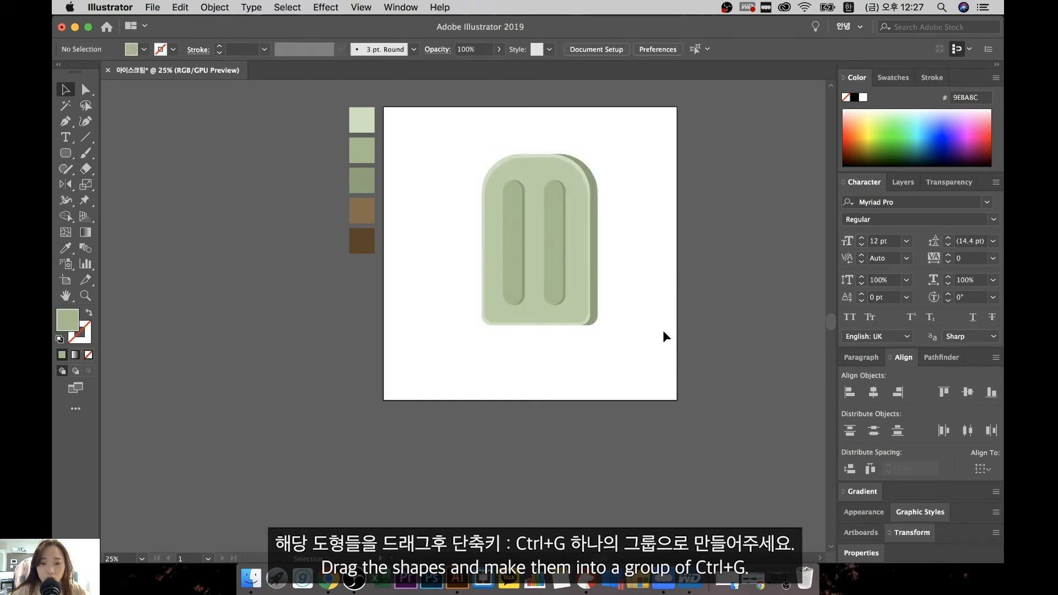
Move the grouped ice cream toward the upper left of the artboard to free space beside it
left_click(568, 238)
left_click_drag(581, 253, 532, 230)
key("super+equal")
left_click(606, 385)
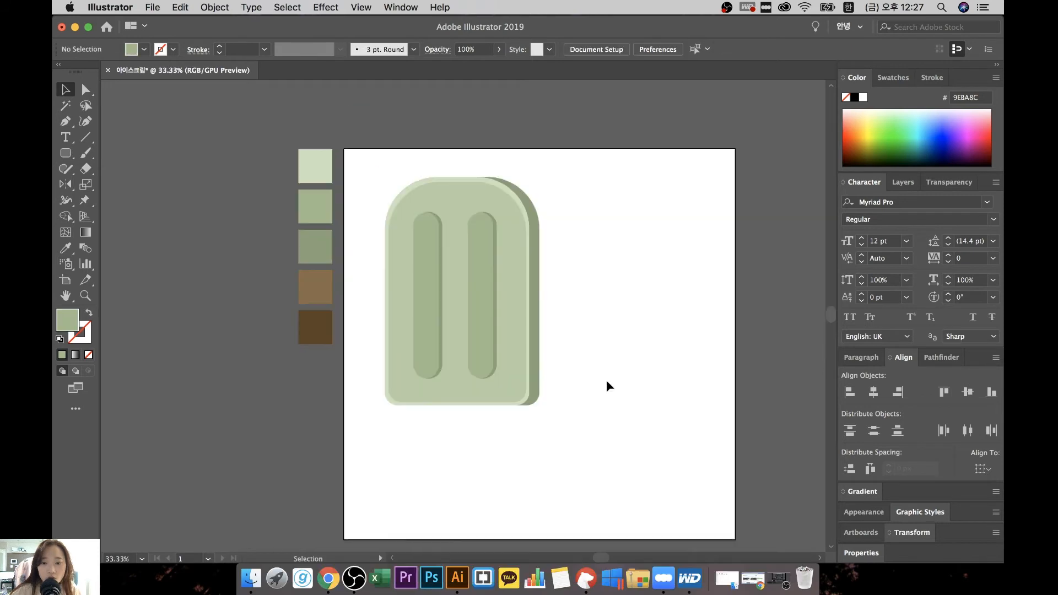
left_click(486, 304)
left_click(557, 308)
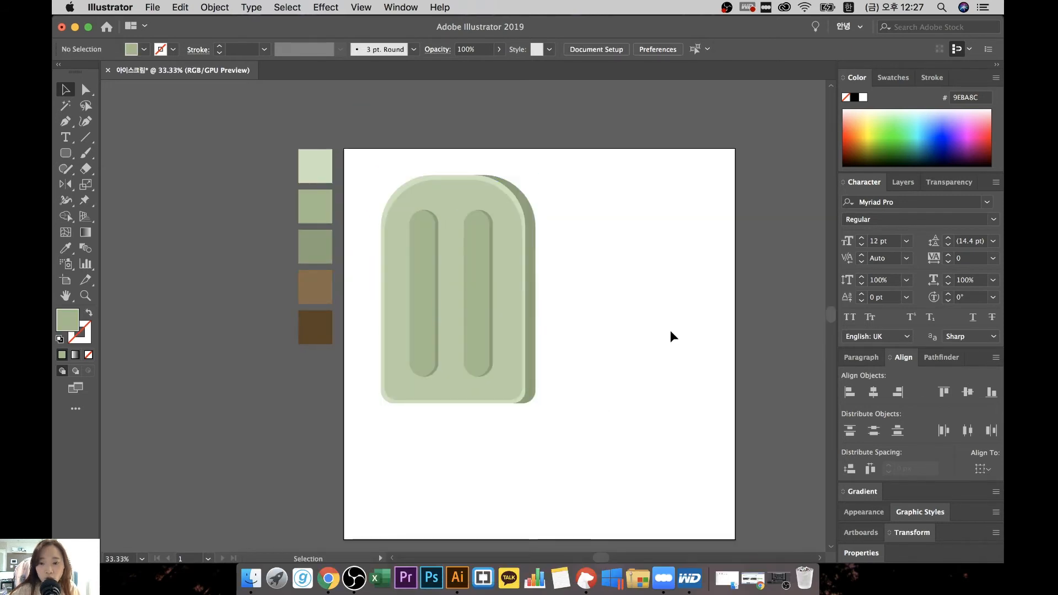
left_click_drag(621, 297, 616, 278)
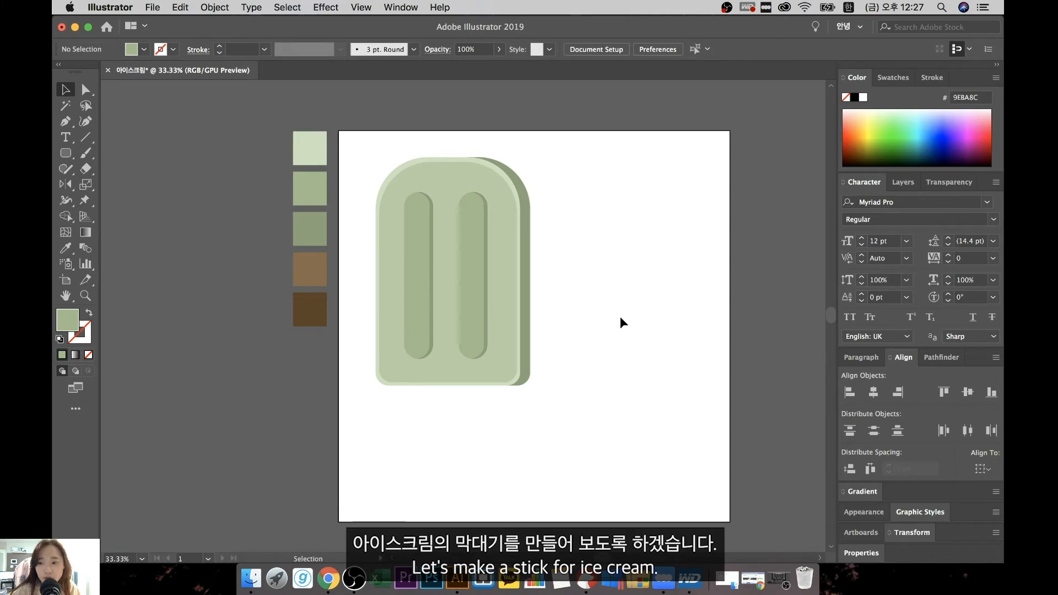
Draw a tall, narrow stick with fully rounded ends beside the ice cream with the Rounded Rectangle Tool
left_click(65, 154)
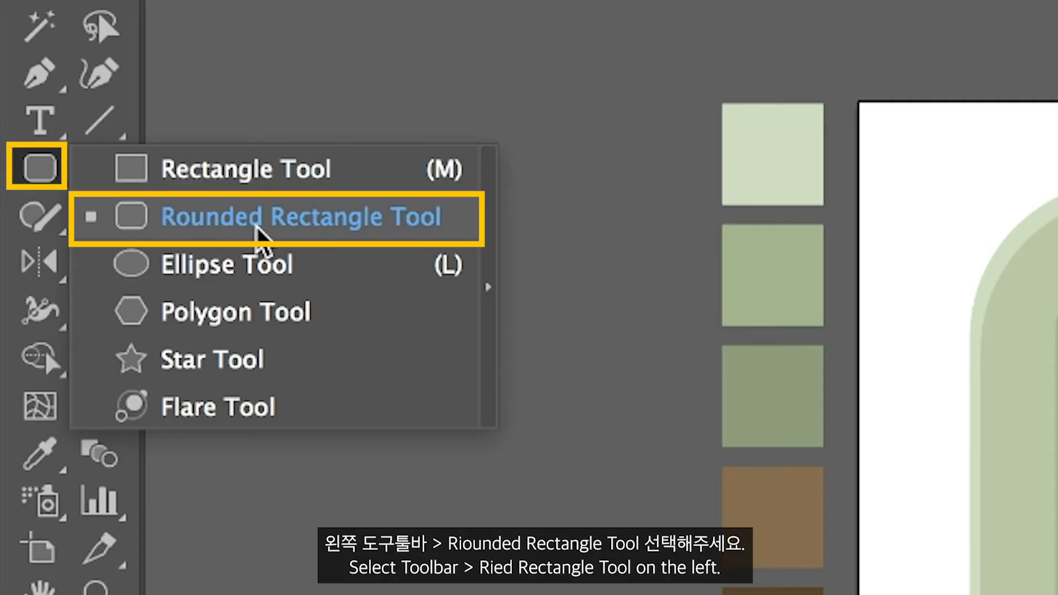
left_click(259, 232)
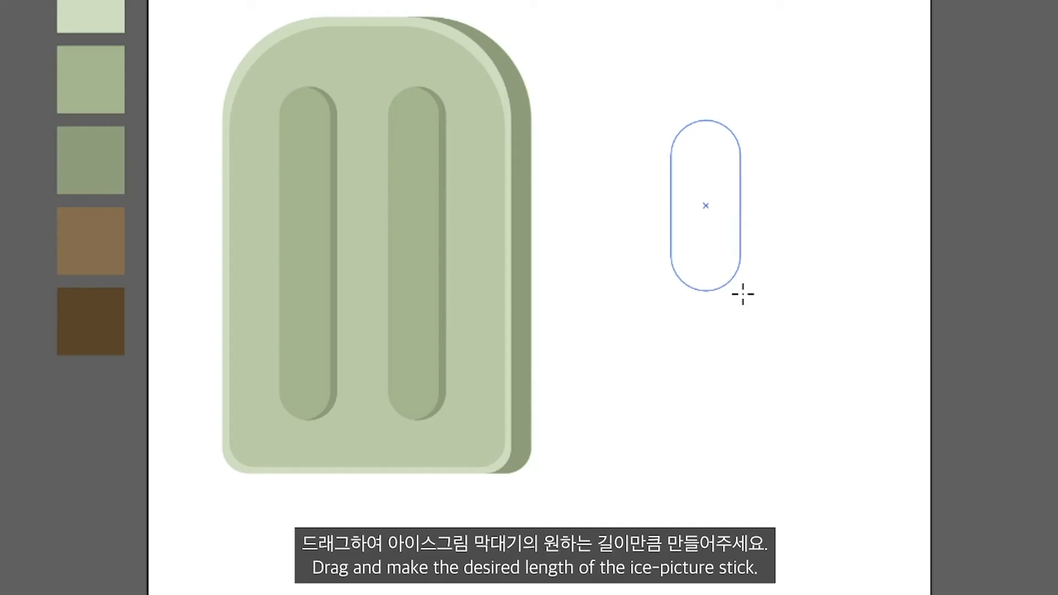
mouse_move(742, 294)
left_mouse_down()
mouse_move(758, 328)
mouse_move(738, 440)
left_mouse_up()
key("v")
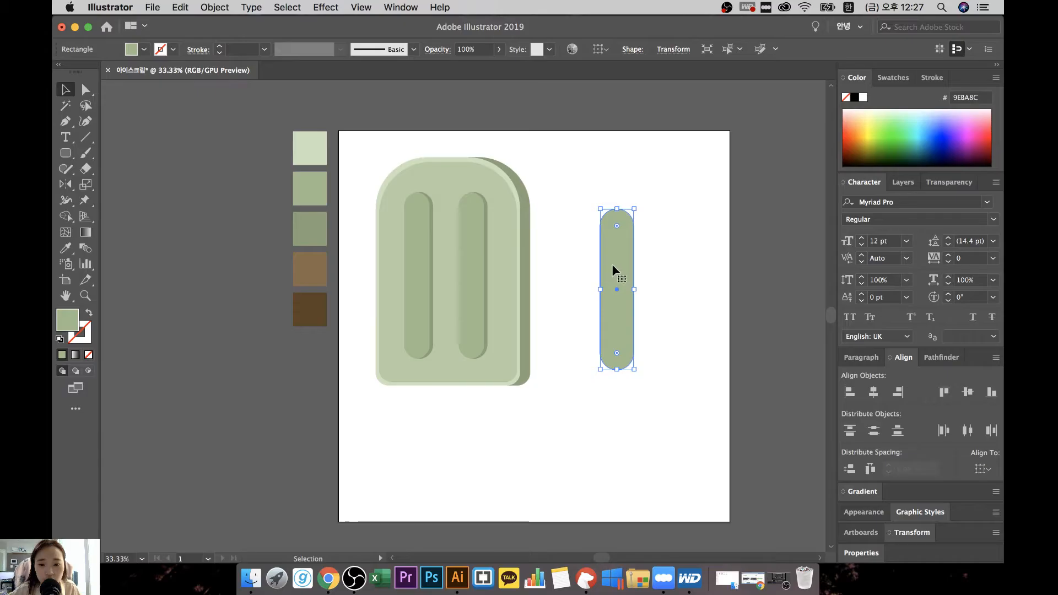
Fill the stick with the lighter brown palette colour and place a duplicate to its right
left_click(65, 248)
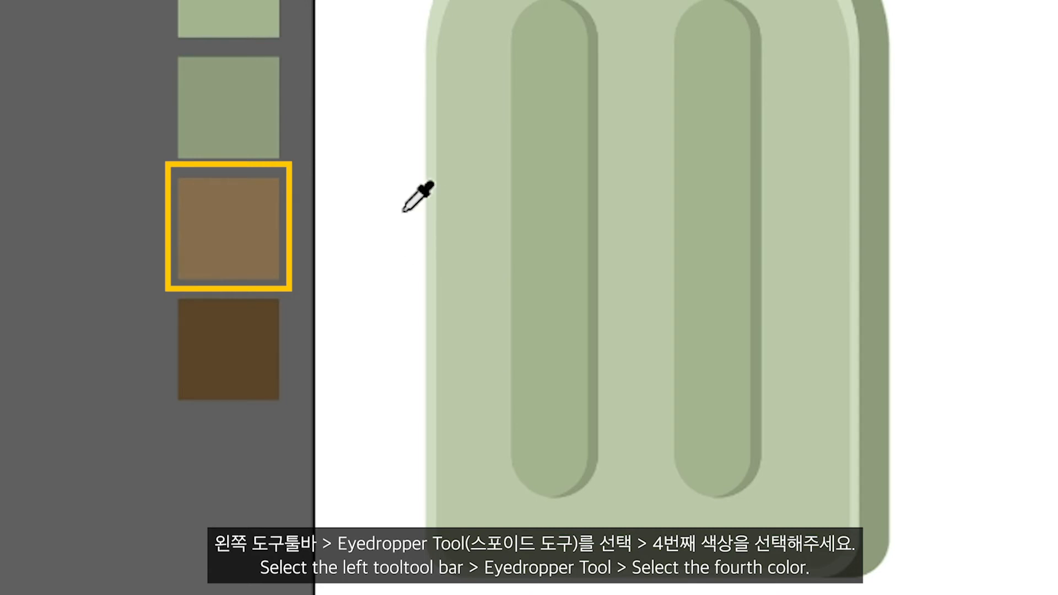
left_click(240, 215)
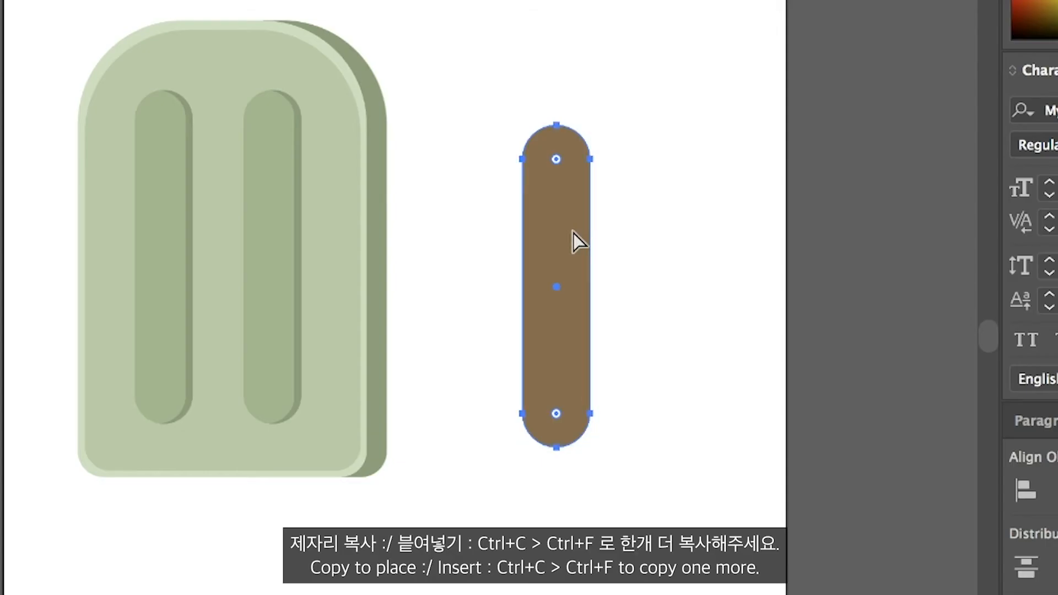
left_click_drag(572, 241, 686, 238)
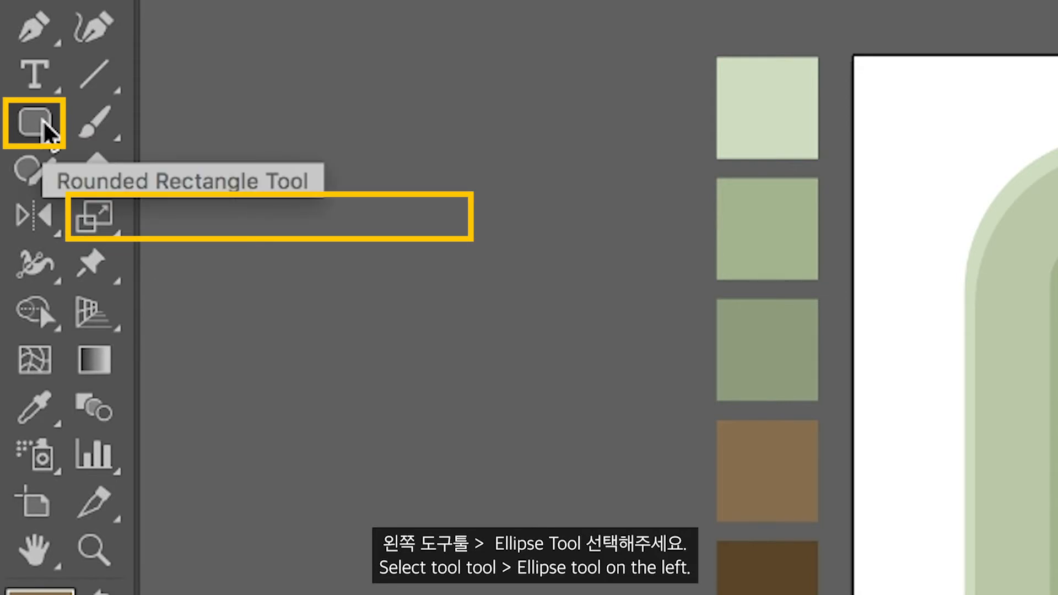
Draw a wide ellipse centred across the middle of the right stick and fill it with the groove's green
left_click(45, 124)
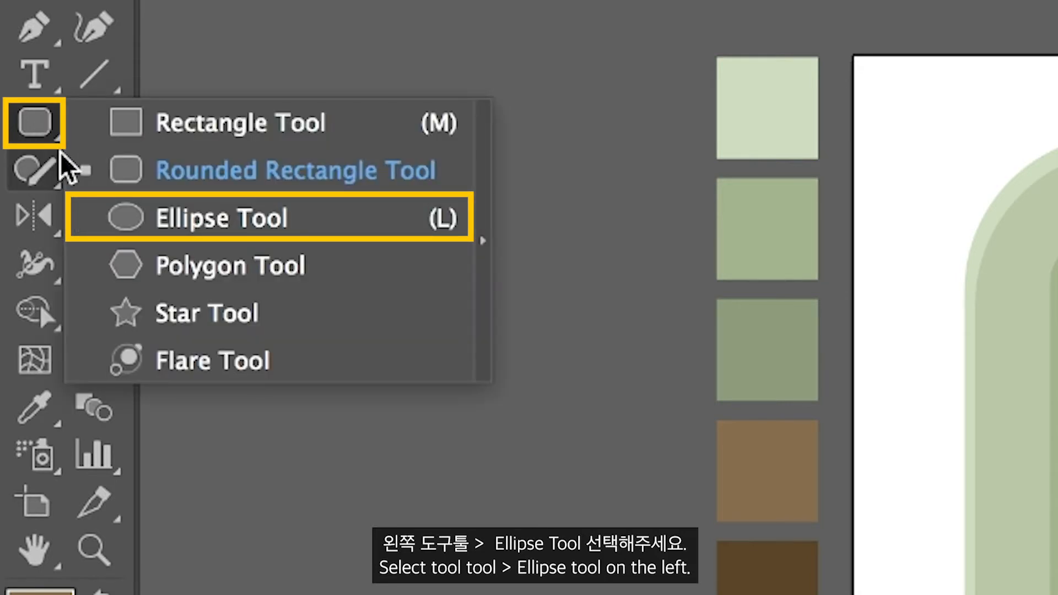
left_click(247, 230)
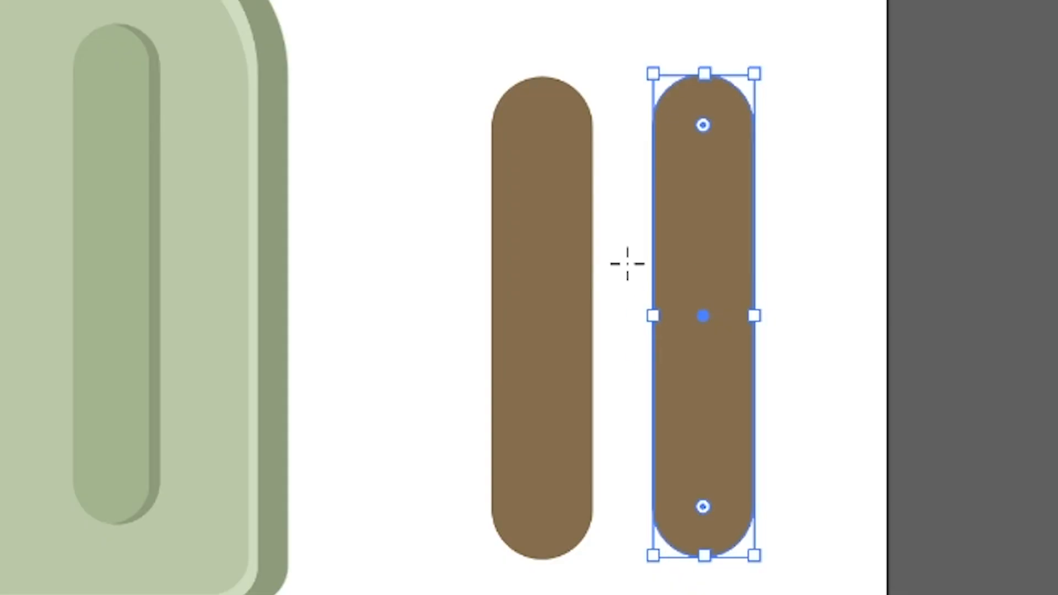
left_click_drag(627, 264, 845, 394)
key("v")
mouse_move(768, 319)
left_mouse_down()
mouse_move(751, 281)
mouse_move(757, 291)
mouse_move(741, 306)
left_mouse_up()
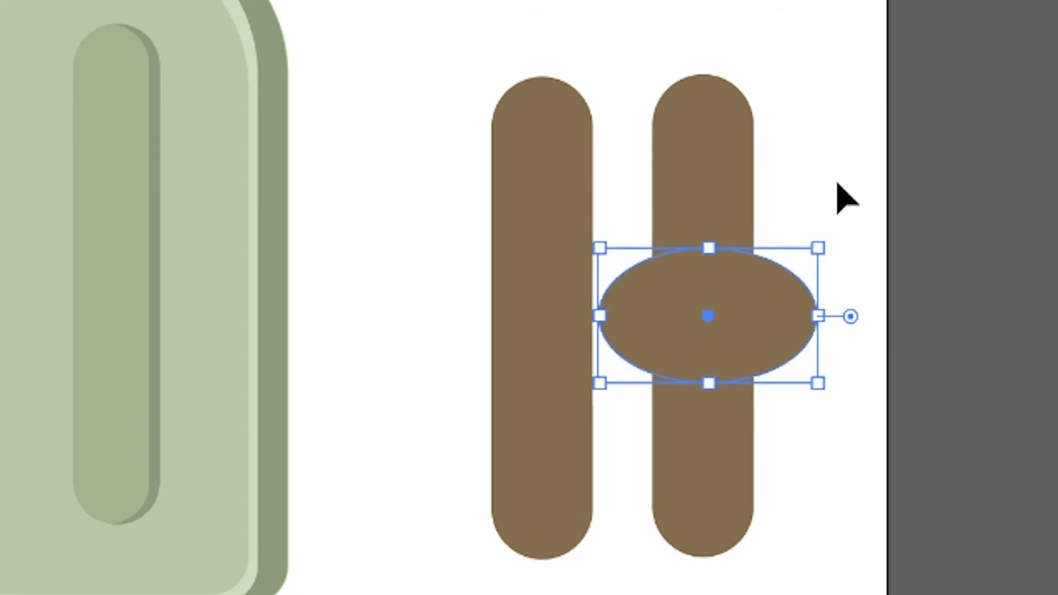
key("i")
left_click(114, 159)
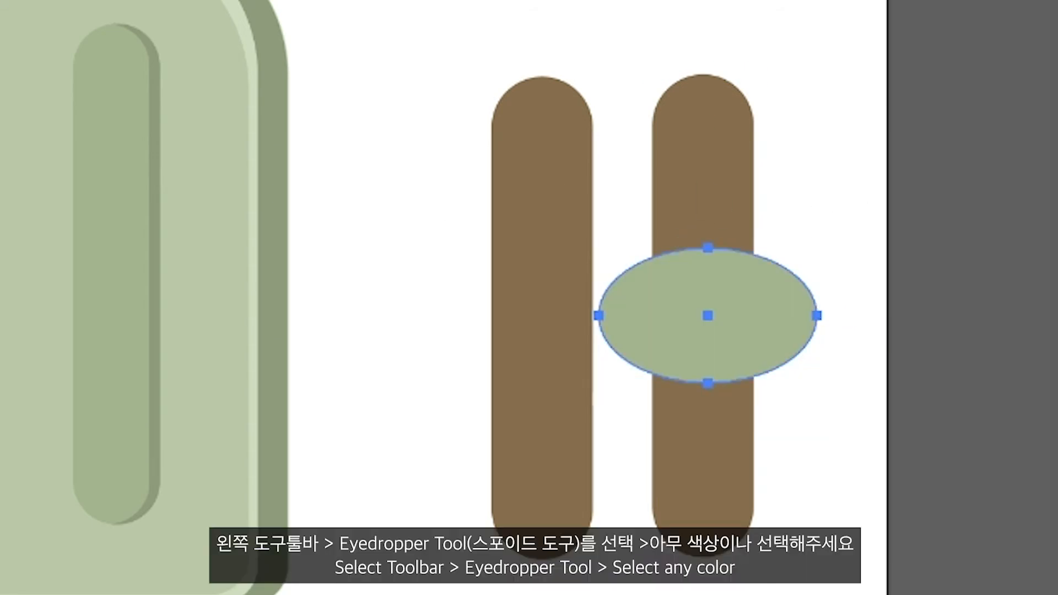
Cut the green ellipse out of the right stick using the Minus Front shape mode
key("v")
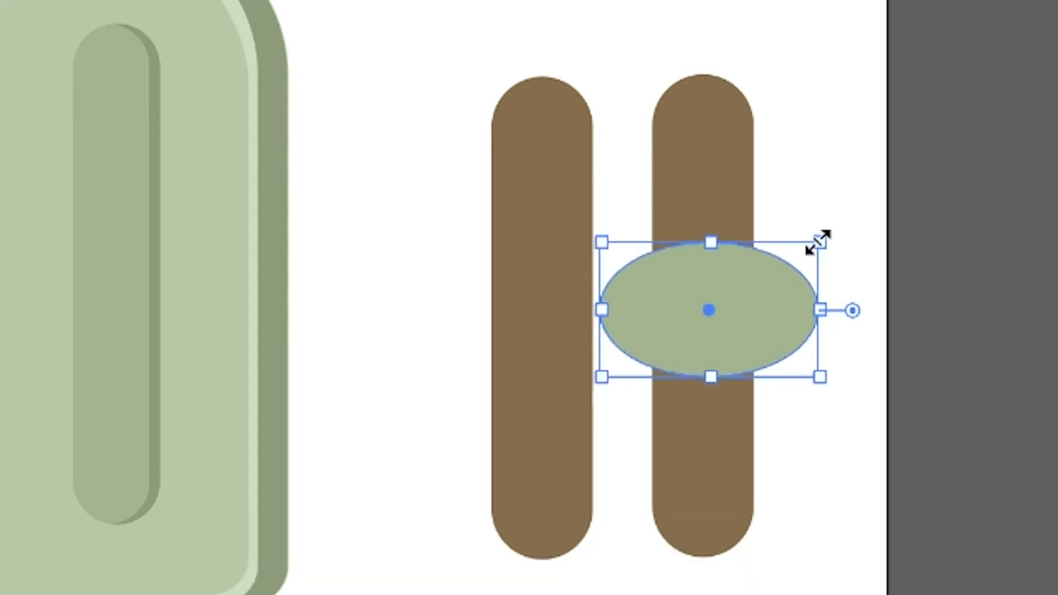
left_click(814, 99)
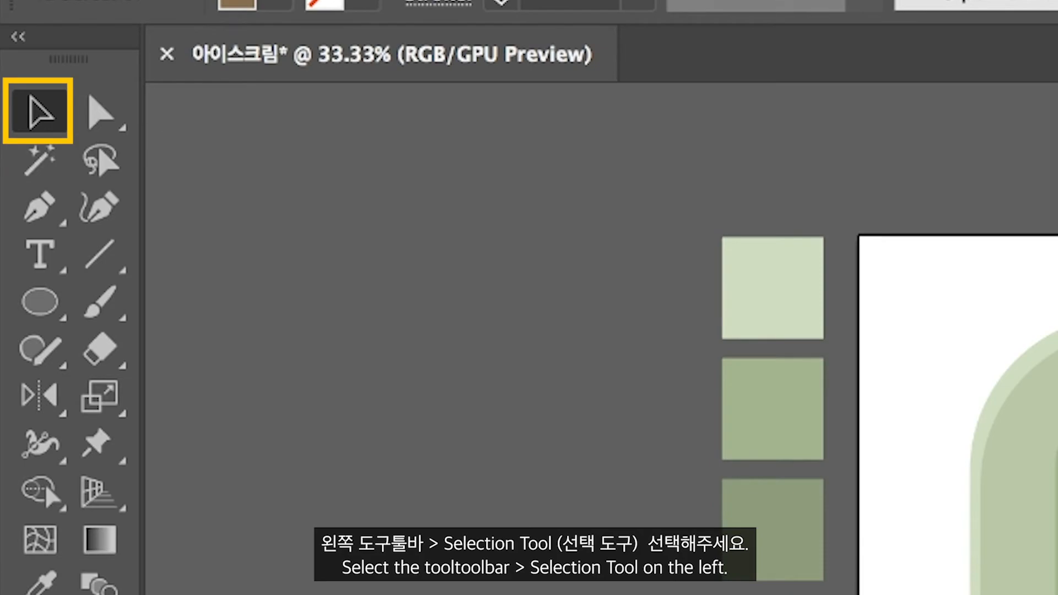
left_click_drag(808, 593, 683, 347)
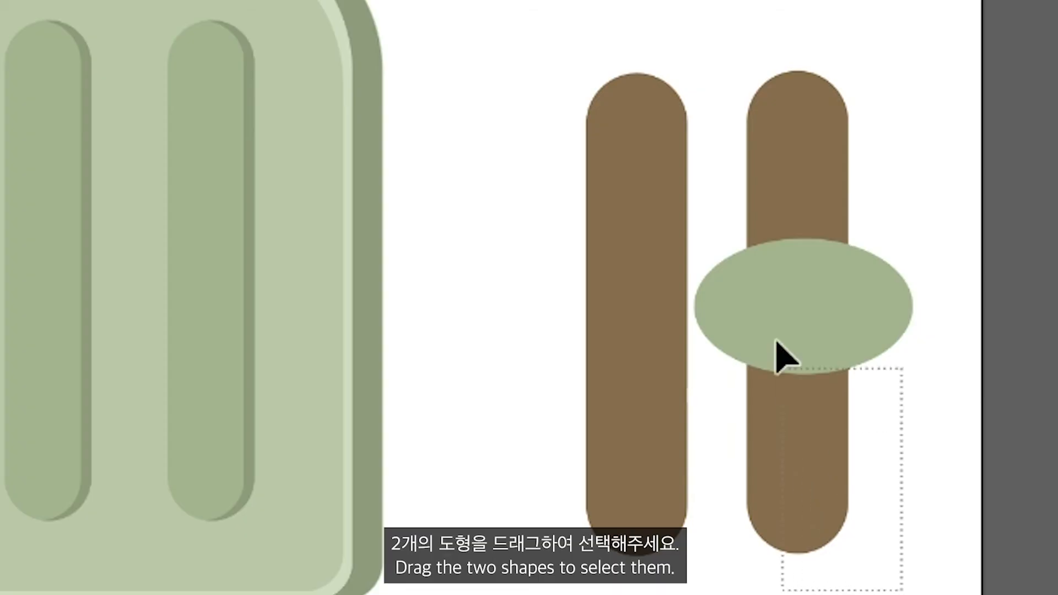
left_click_drag(775, 342, 741, 22)
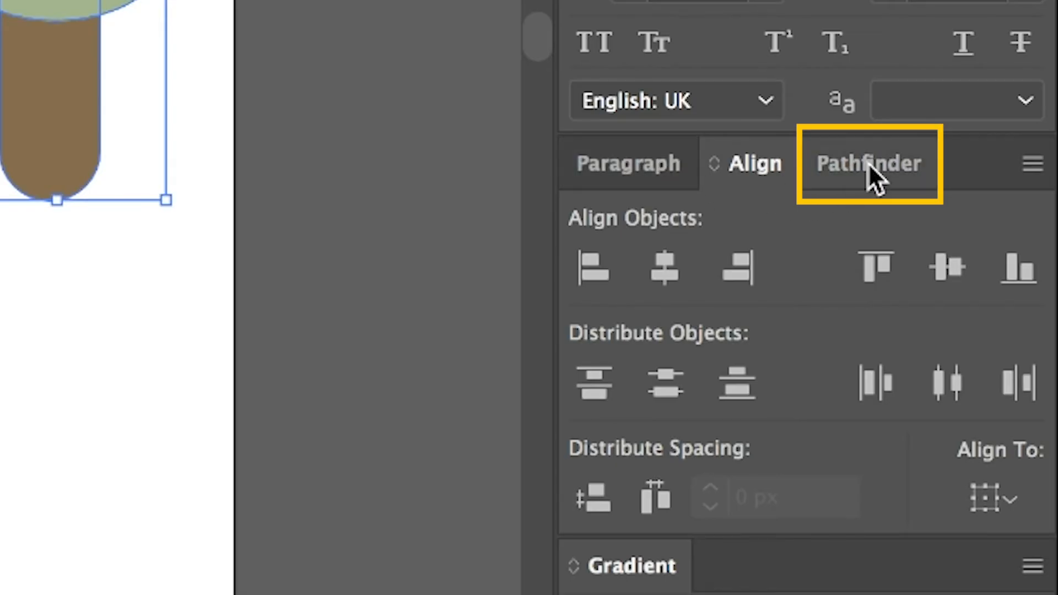
left_click(868, 163)
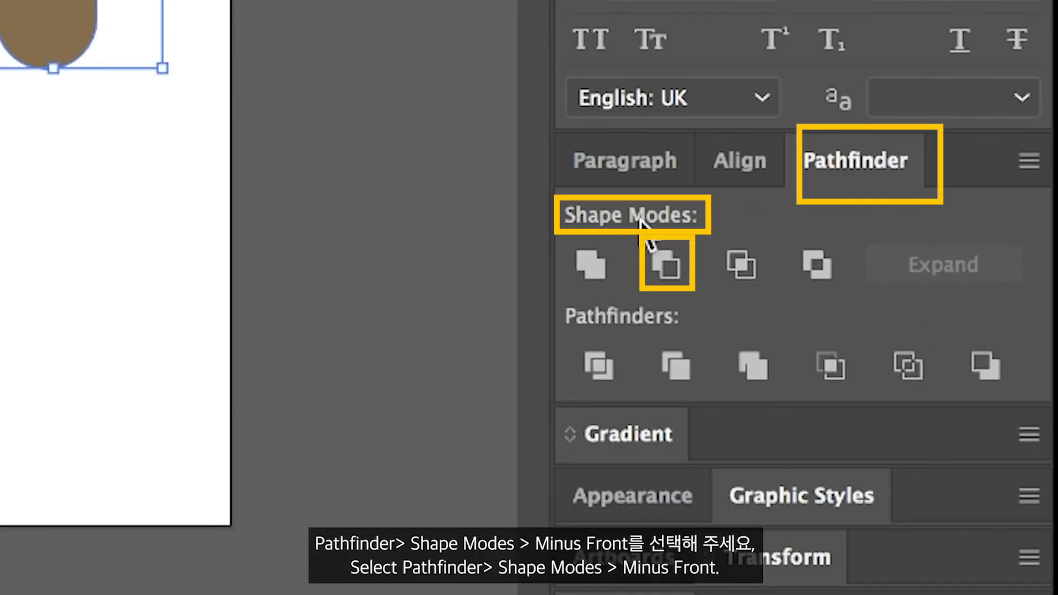
left_click(669, 267)
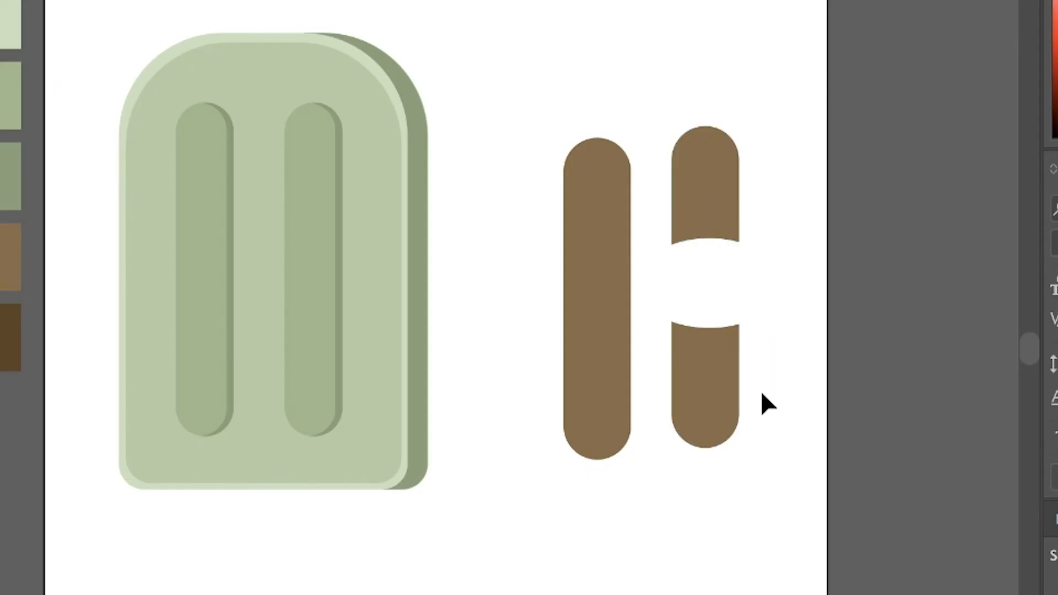
Ungroup the two remaining pieces of the right stick and move them apart vertically
left_click(701, 188)
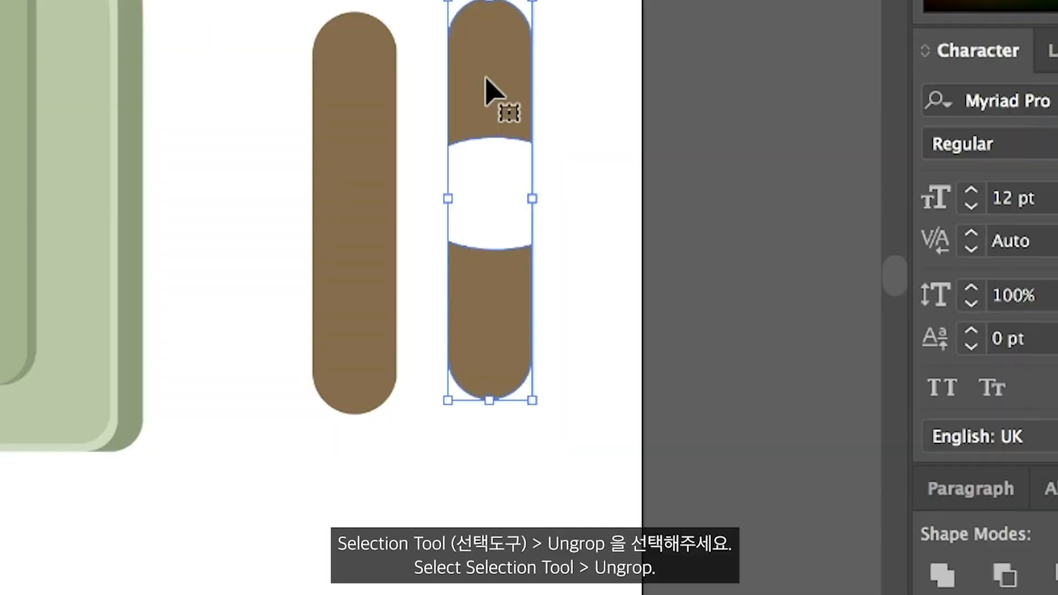
right_click(486, 82)
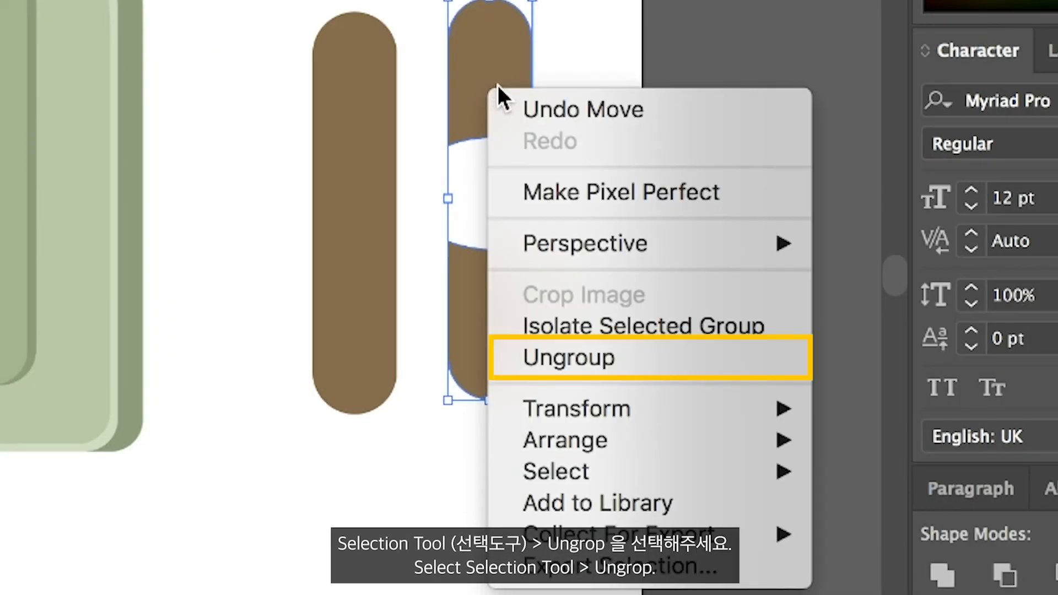
left_click(613, 361)
left_click(543, 148)
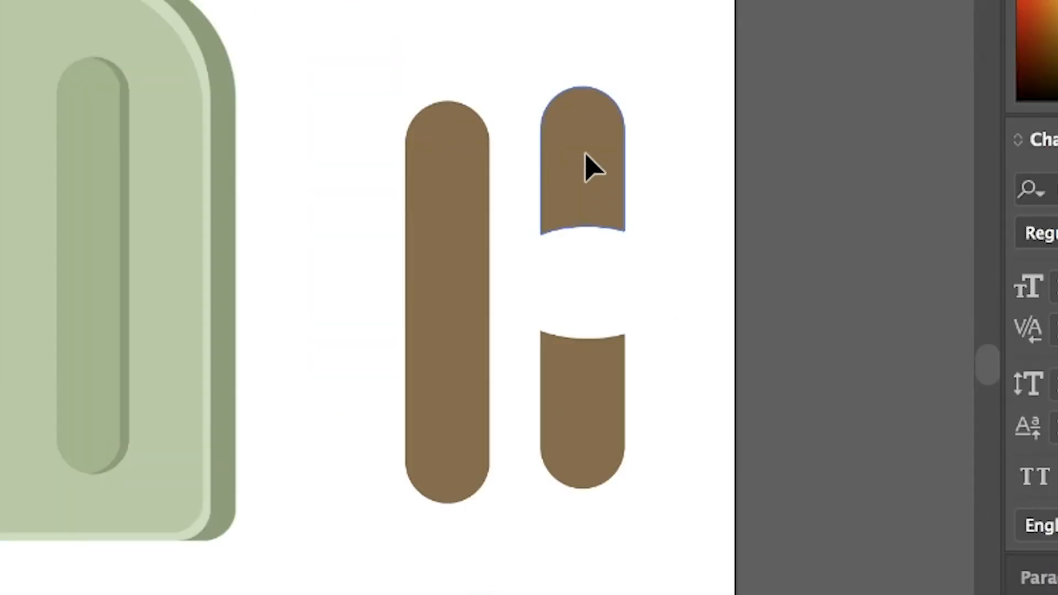
left_click_drag(589, 165, 580, 113)
left_click_drag(580, 425, 579, 470)
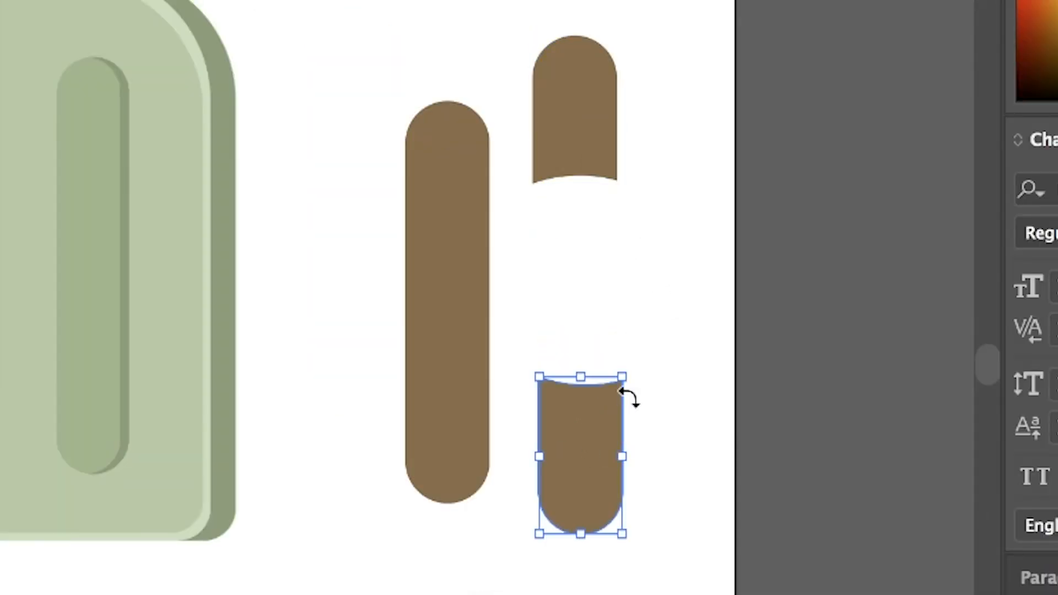
left_click_drag(589, 69, 597, 168)
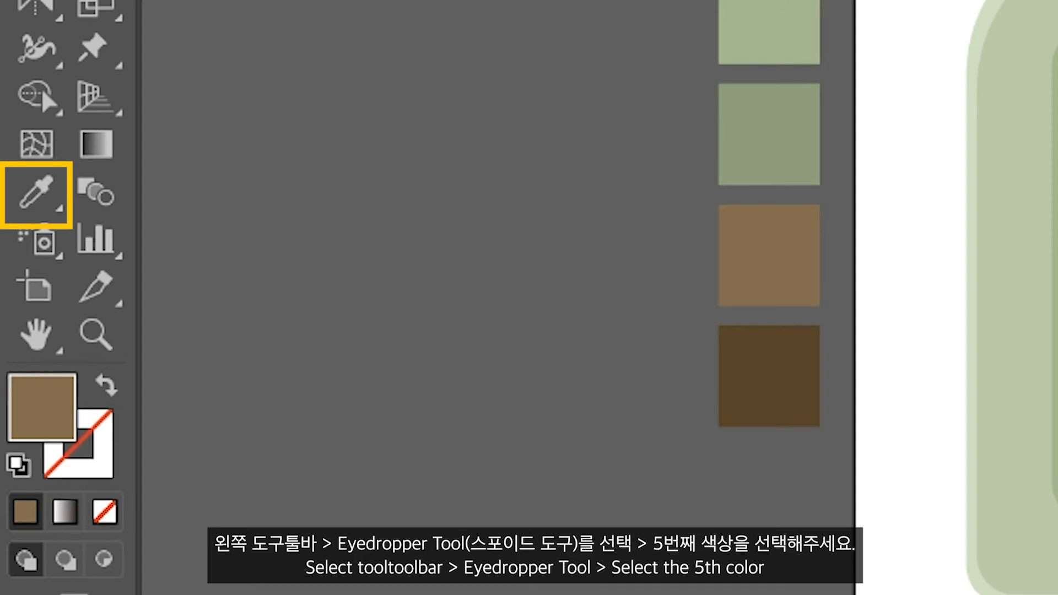
Fill the upper cut piece with the dark brown palette colour and fit it over the left stick's top end
key("i")
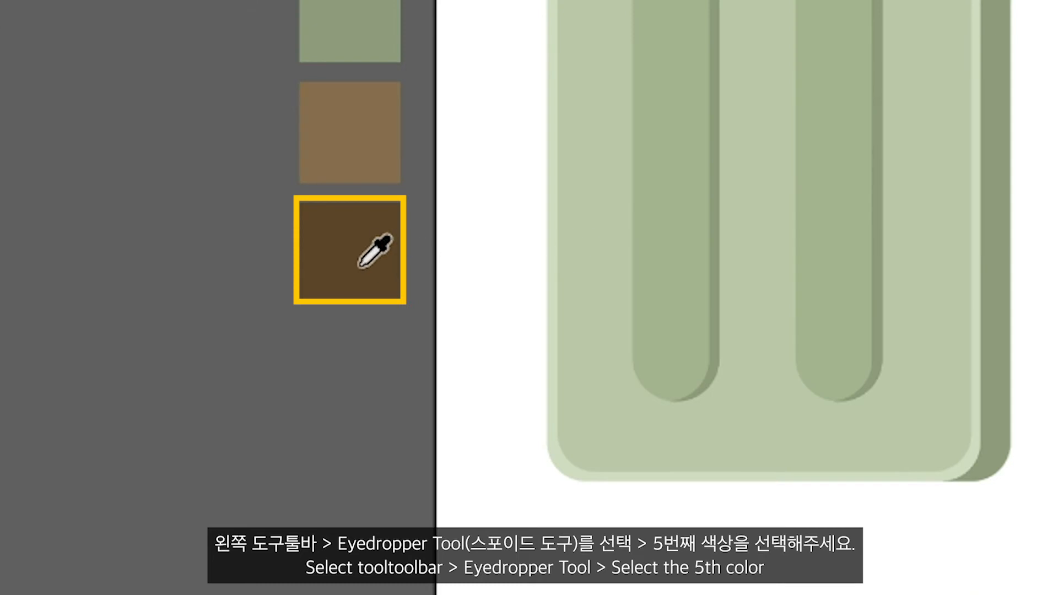
left_click(355, 256)
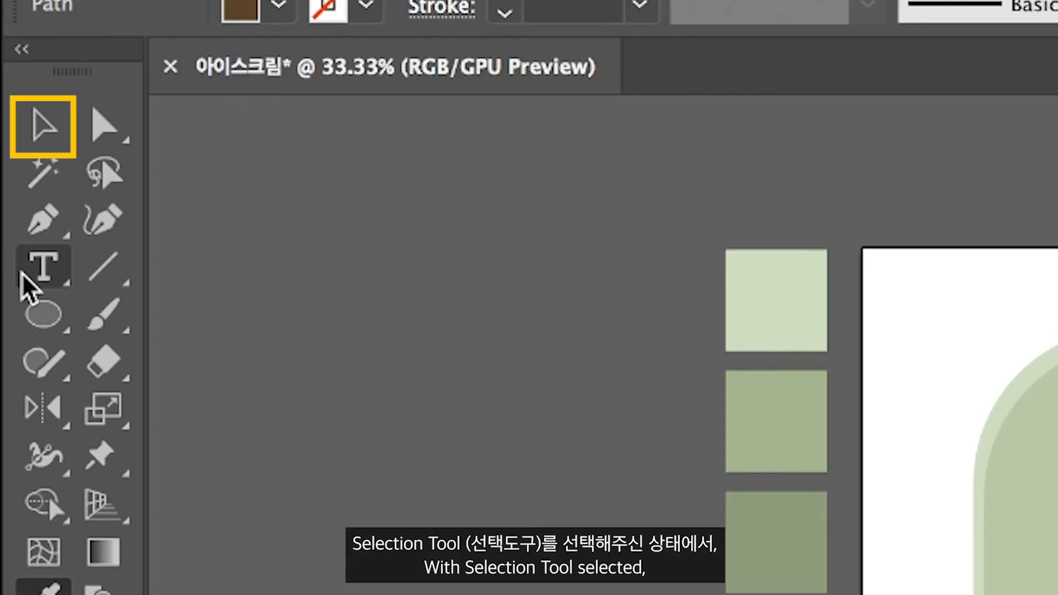
left_click(45, 118)
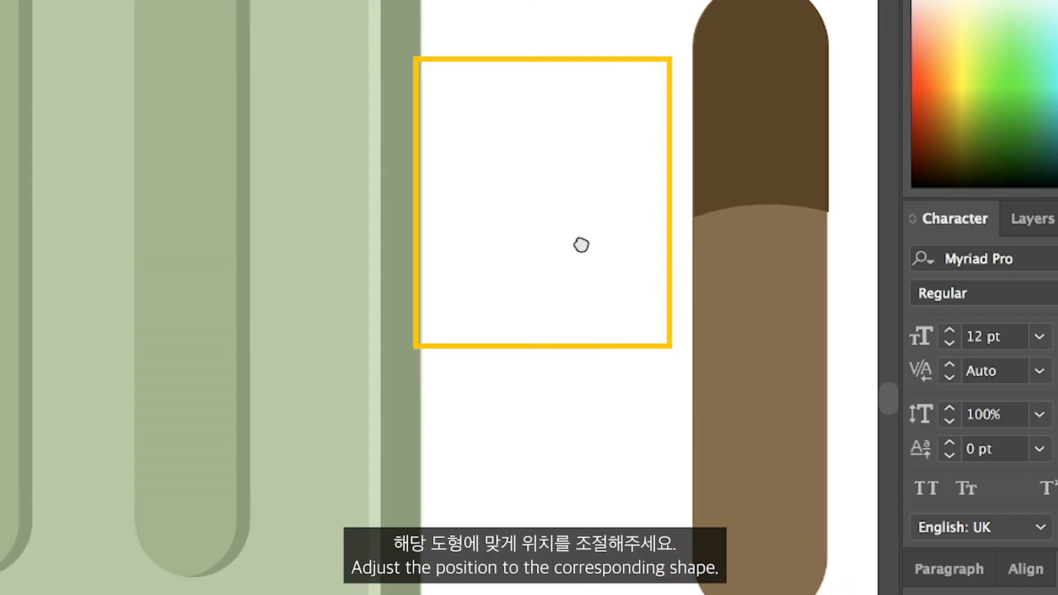
left_click_drag(582, 244, 365, 349)
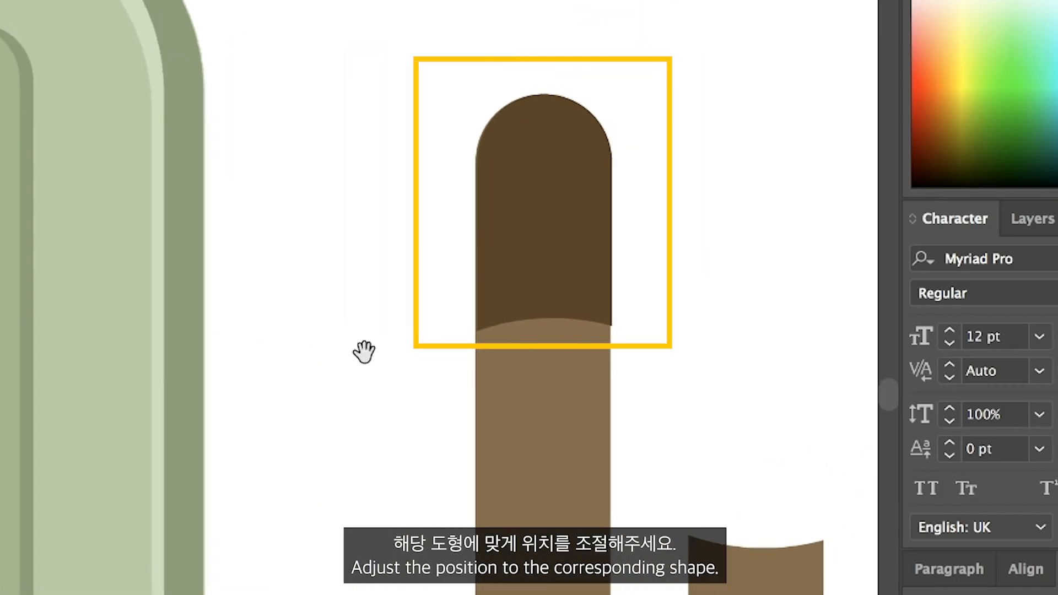
left_click(563, 269)
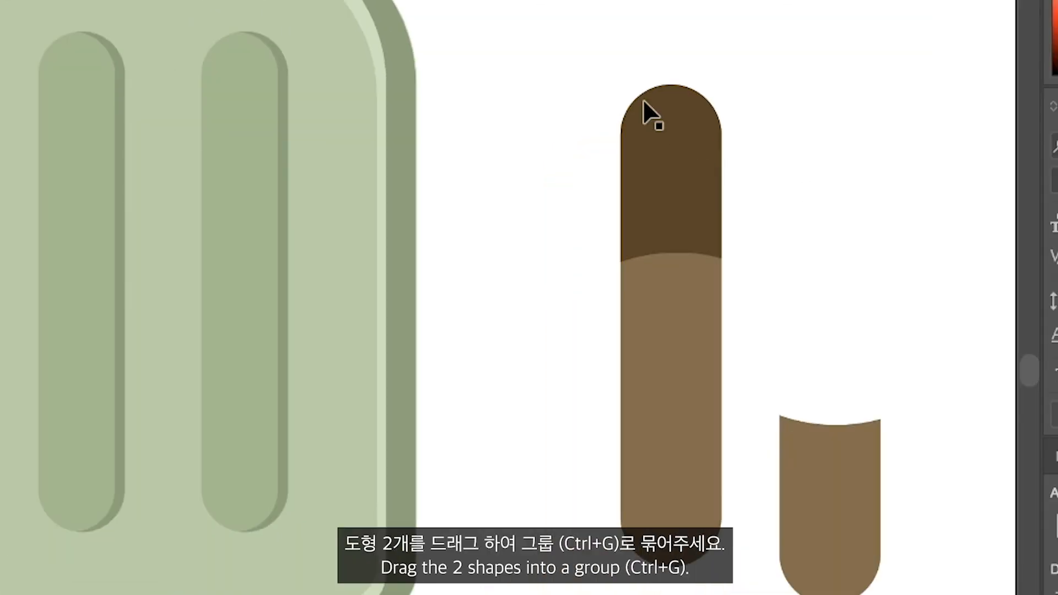
Group the stick with its dark brown cap and move it over the ice cream's lower middle, extending below the edge
left_click_drag(575, 57, 787, 326)
key("ctrl+g")
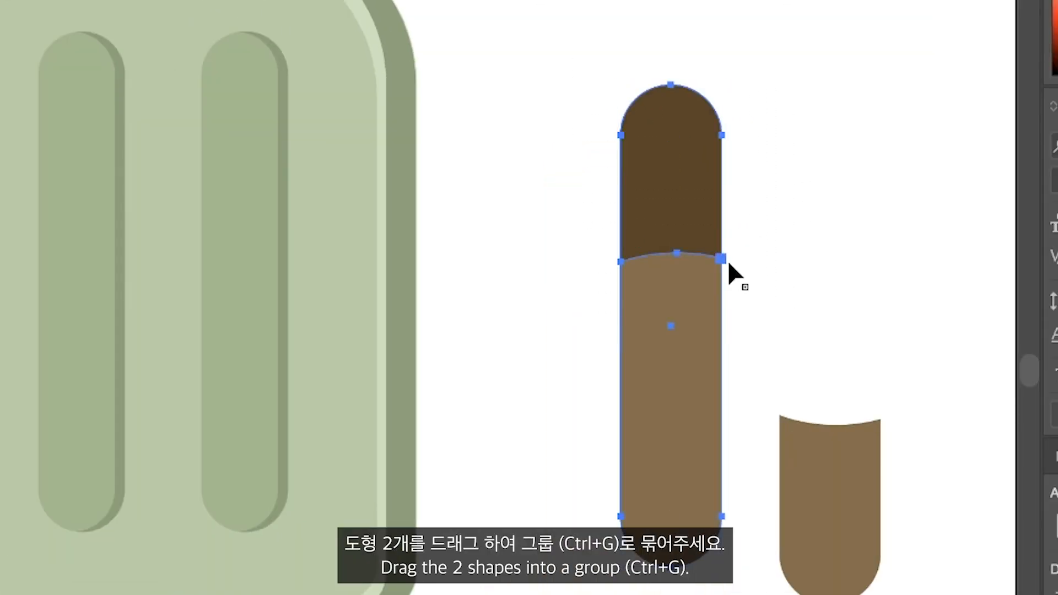
left_click(814, 287)
left_click_drag(692, 233, 254, 484)
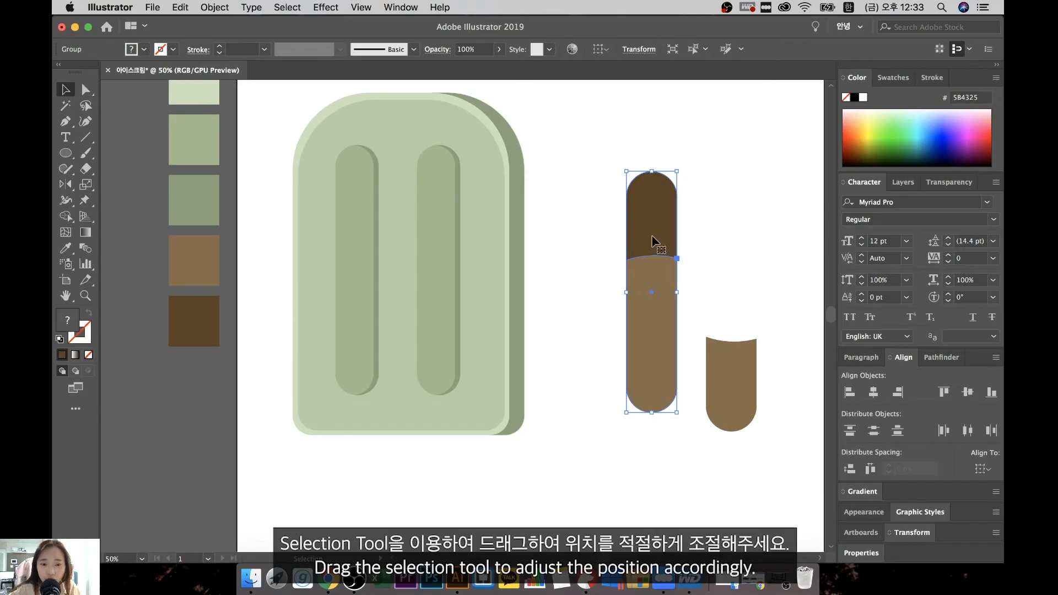
left_click_drag(443, 371, 396, 432)
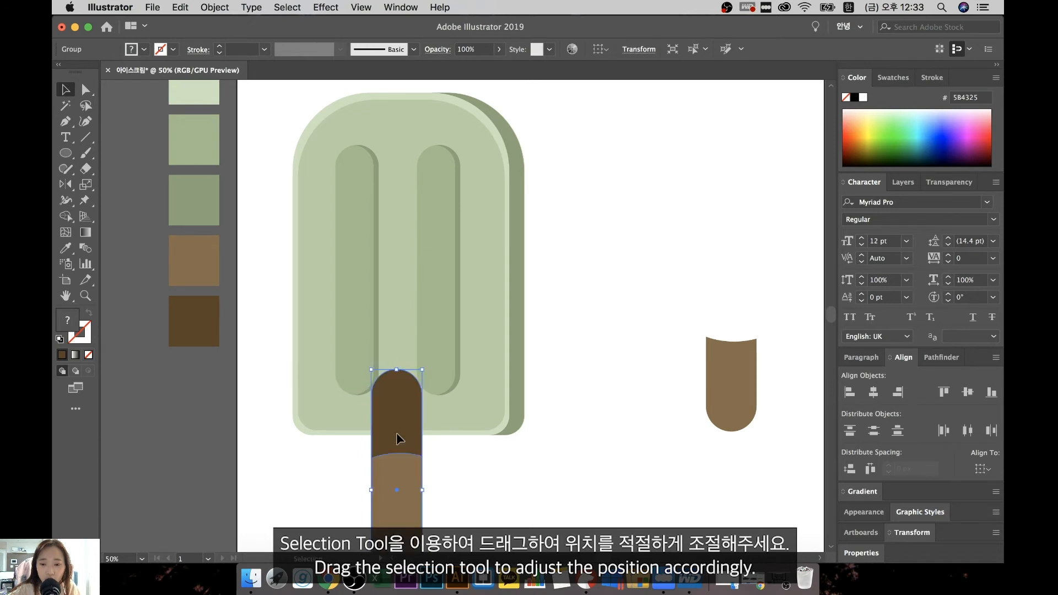
Shorten the stick slightly by raising its rounded lower end, keeping the dark section's size
left_click(601, 431)
left_click_drag(593, 430, 658, 346)
left_click(480, 369)
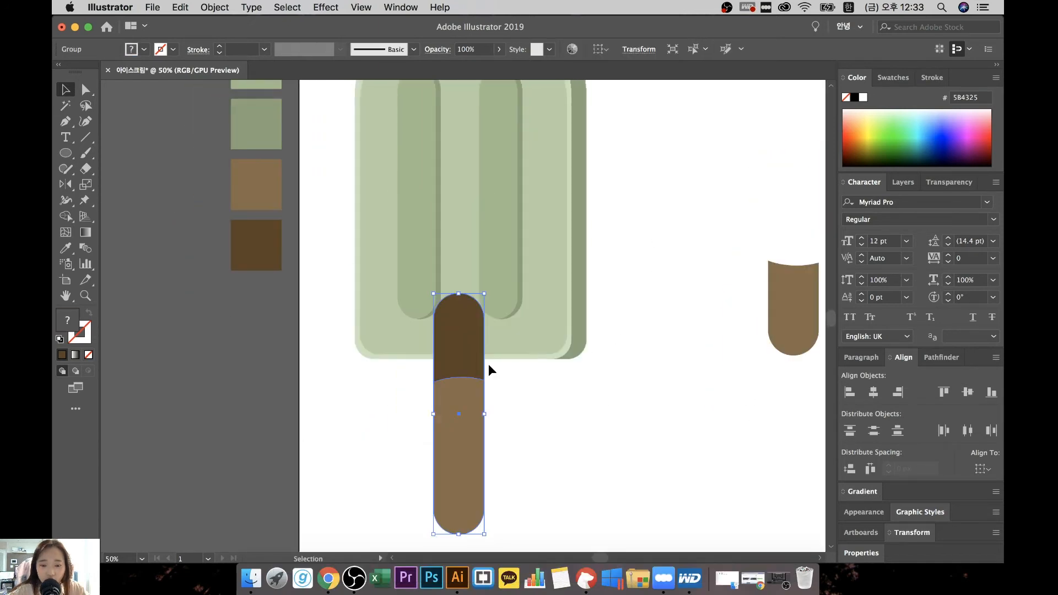
left_click(568, 411)
key("super+z")
key("super+z")
left_click_drag(460, 535, 462, 498)
key("super+z")
scroll(623, 382, "up", 2)
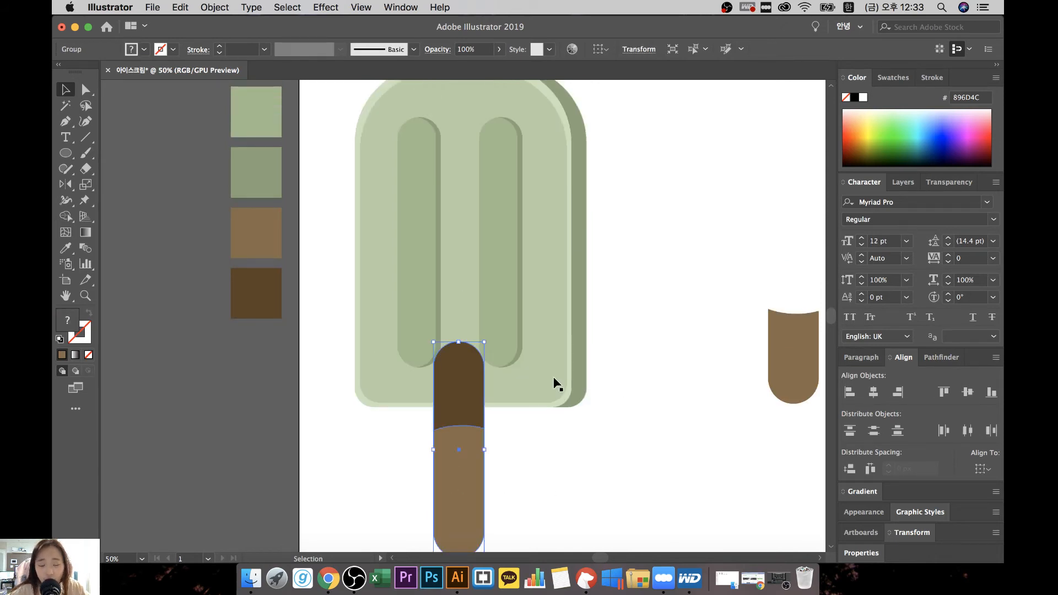
Send the grouped stick behind the ice cream in the stacking order
key("a")
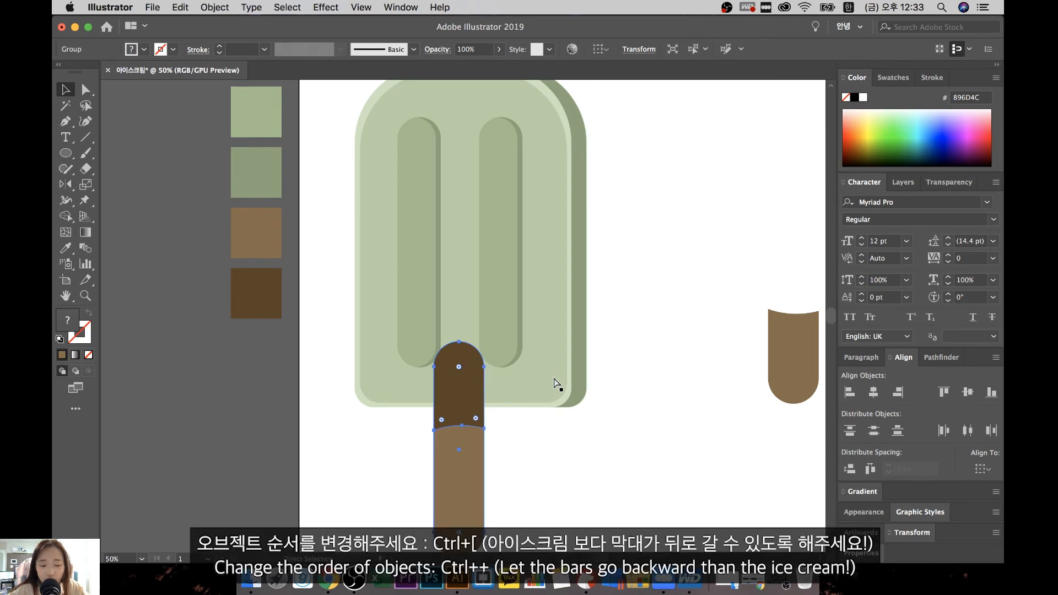
key("super+bracketleft")
key("v")
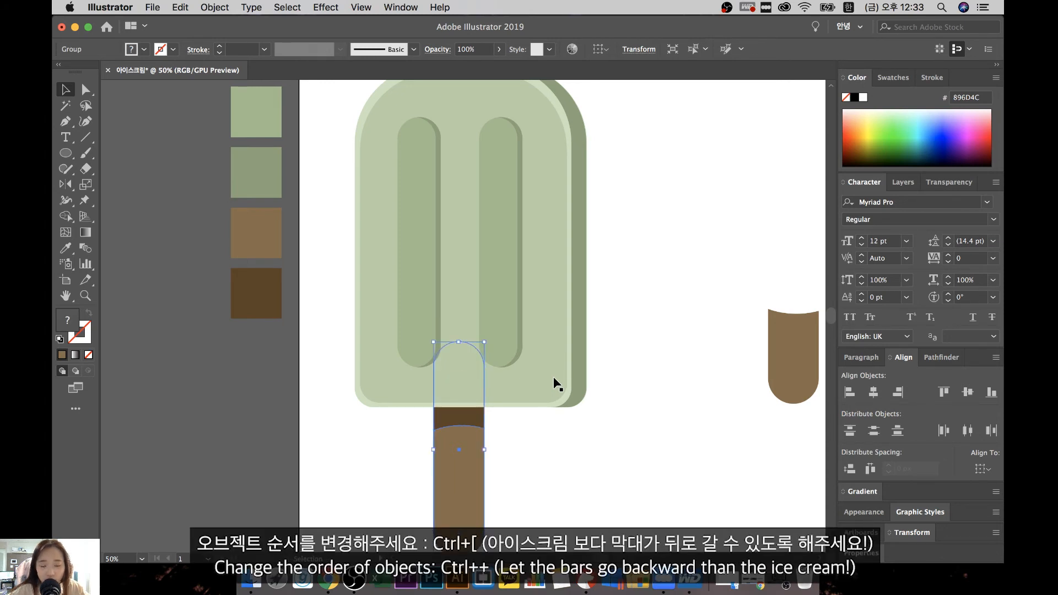
left_click(550, 438)
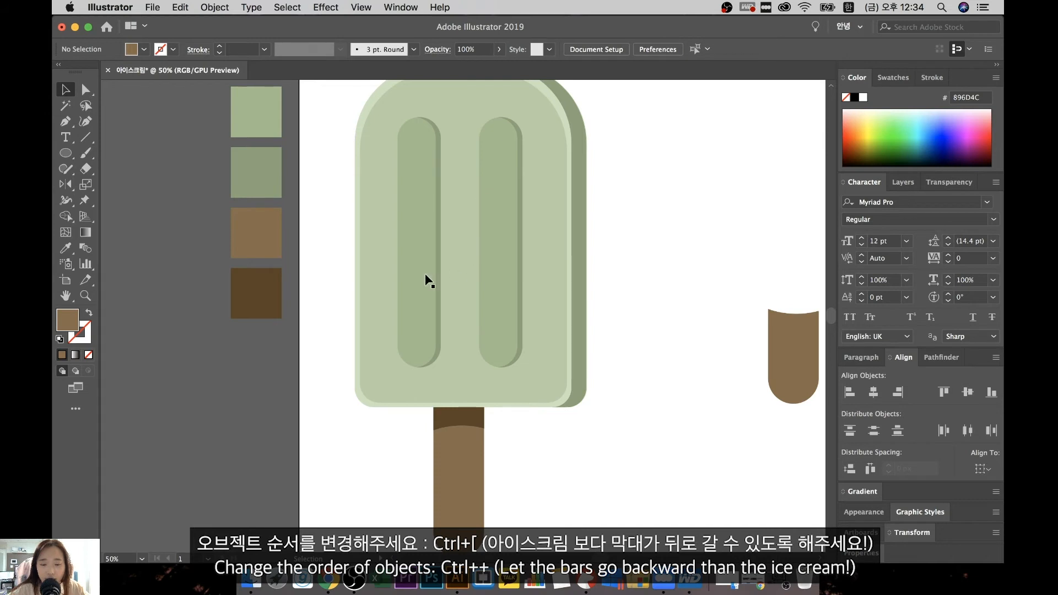
key("super+0")
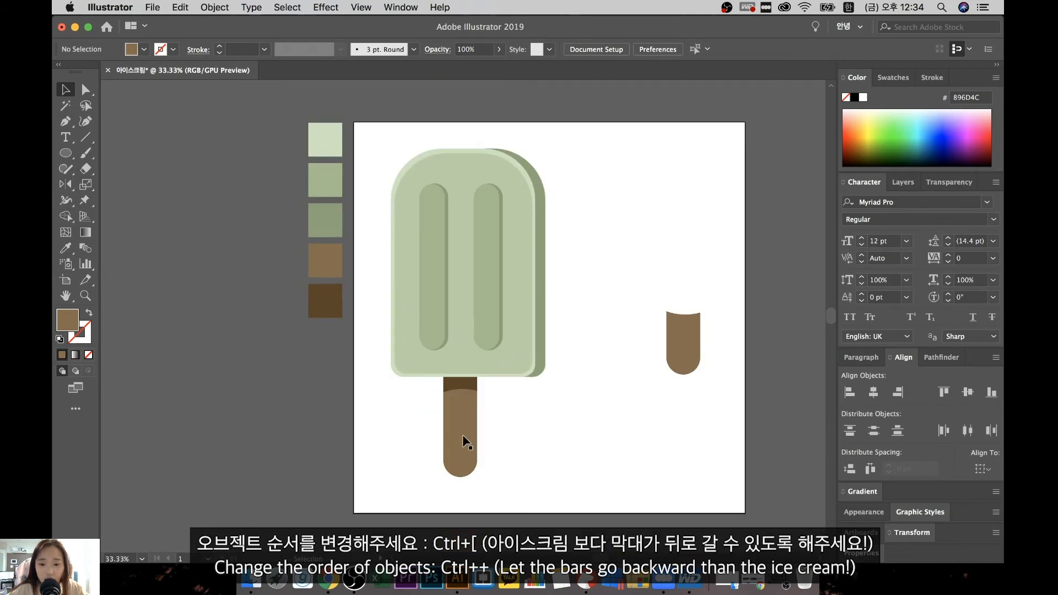
Align the ice cream and stick to their shared horizontal centre, and delete the leftover stick piece beside them
left_click(523, 375)
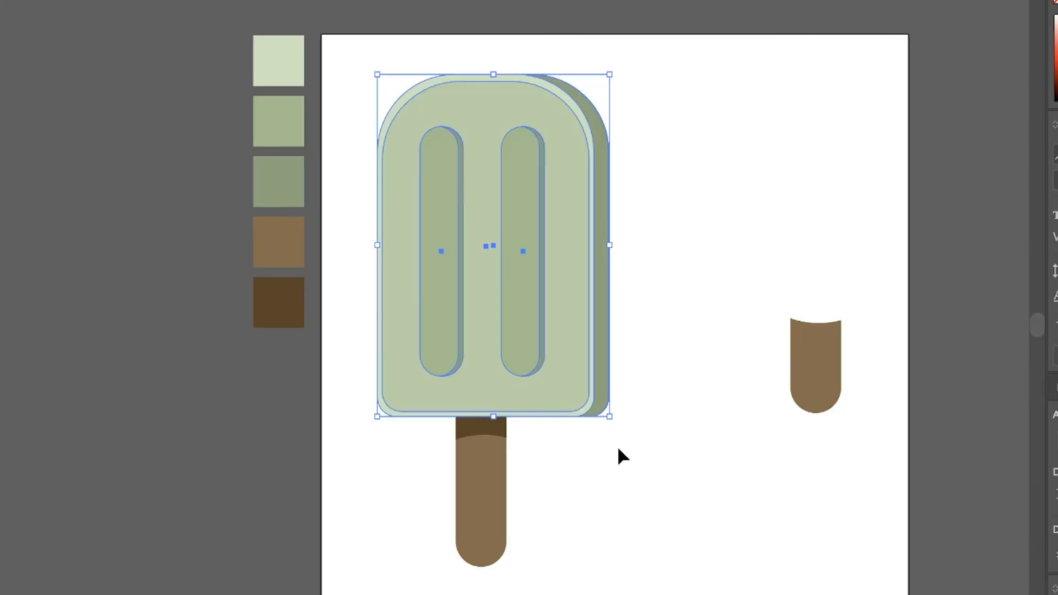
left_click(492, 469, "shift")
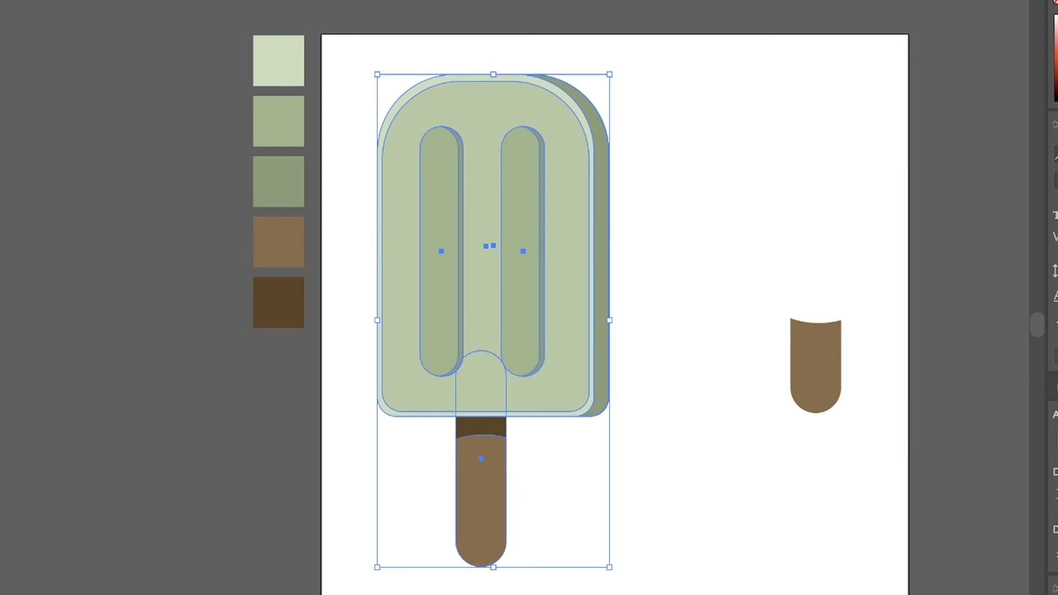
left_click(673, 209)
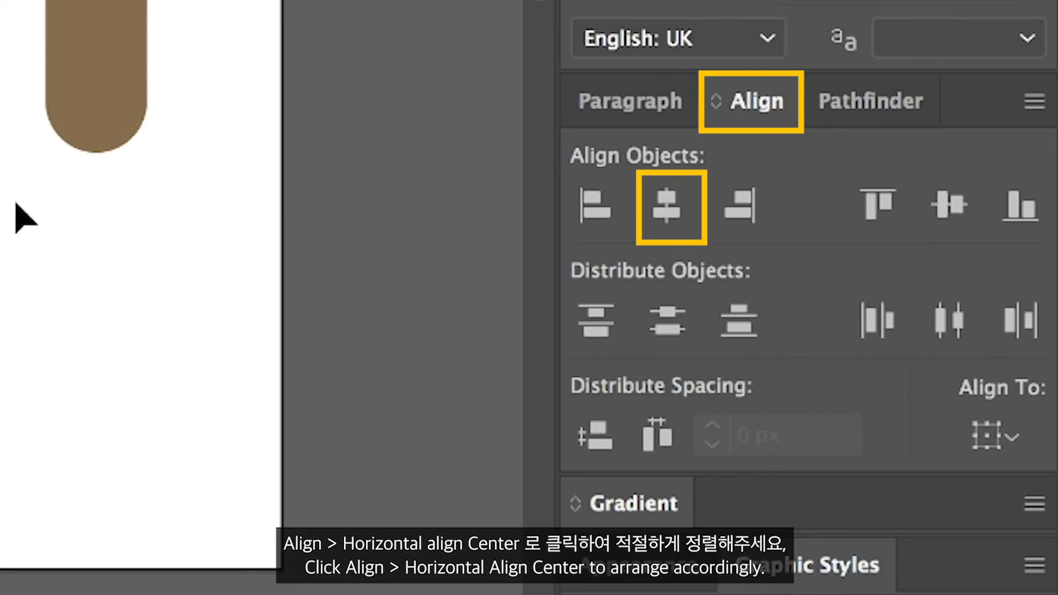
left_click(743, 441)
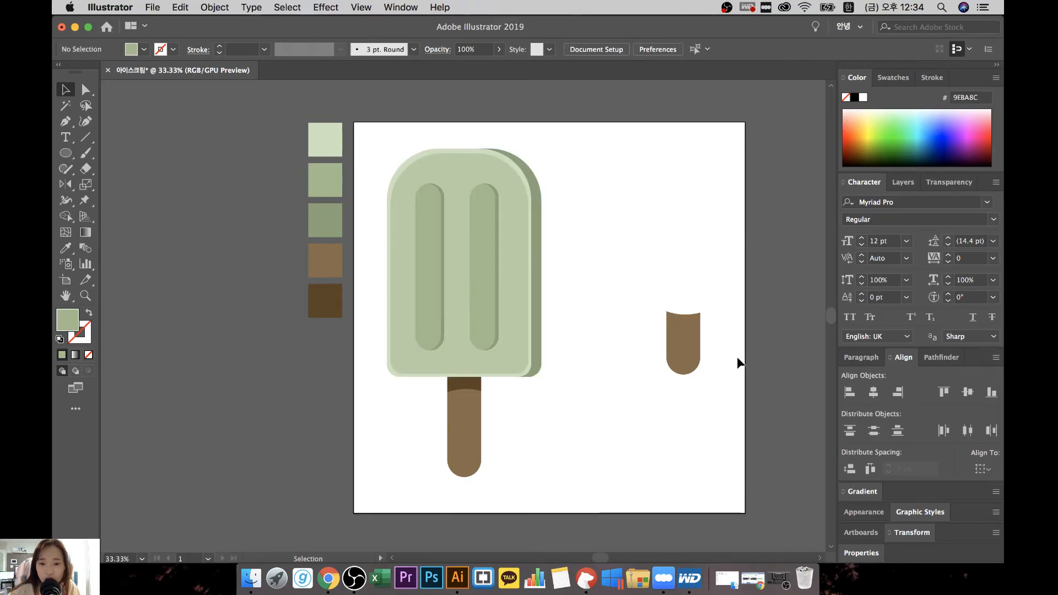
left_click(693, 360)
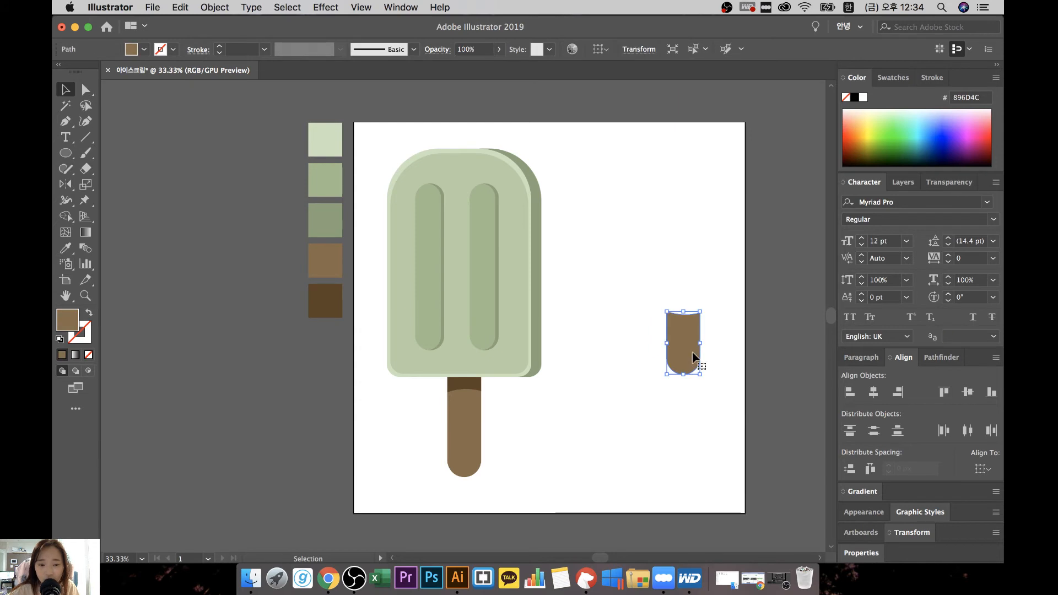
key("Delete")
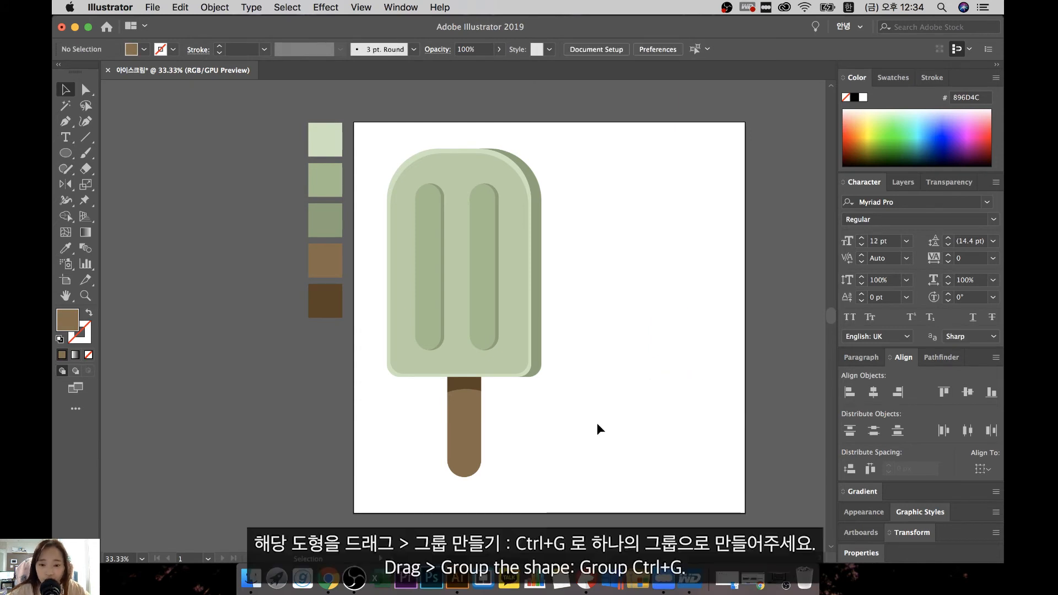
Group the ice cream with its stick and move the group to the middle of the artboard
left_click_drag(597, 424, 379, 169)
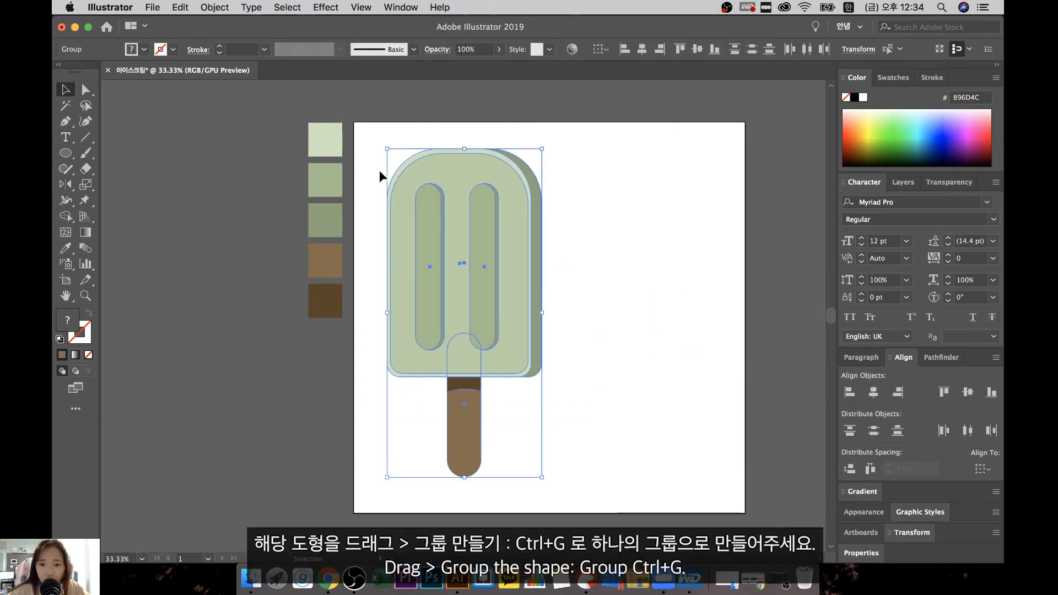
key("ctrl+g")
left_click_drag(442, 233, 524, 241)
left_click(691, 255)
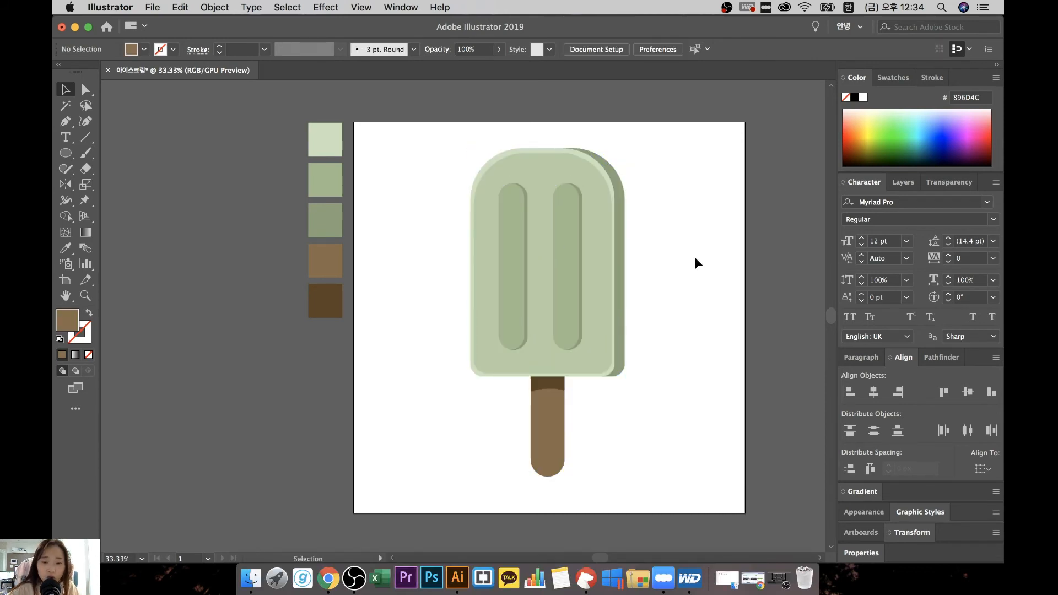
key("super+equal")
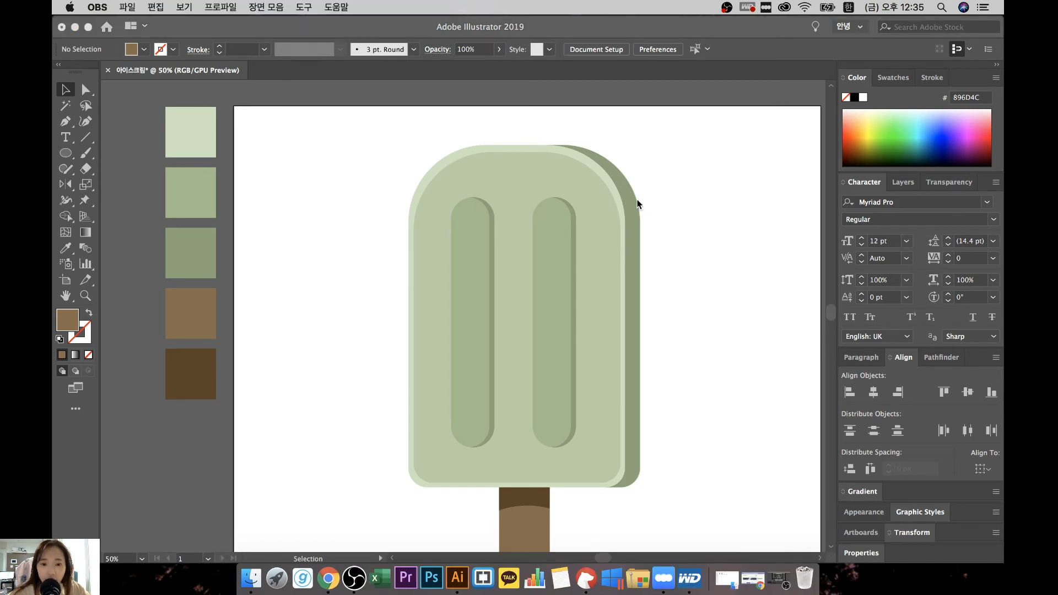
left_click(663, 209)
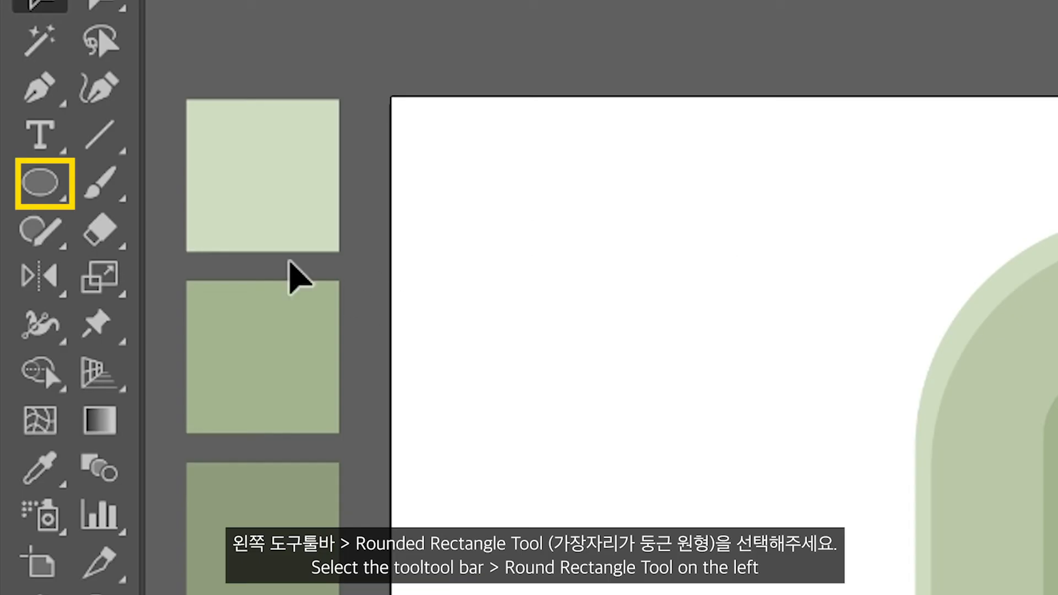
Draw a small upright capsule with the Rounded Rectangle tool on the empty canvas beside the ice cream and fill it with mint green B3FFD1
left_click(66, 155)
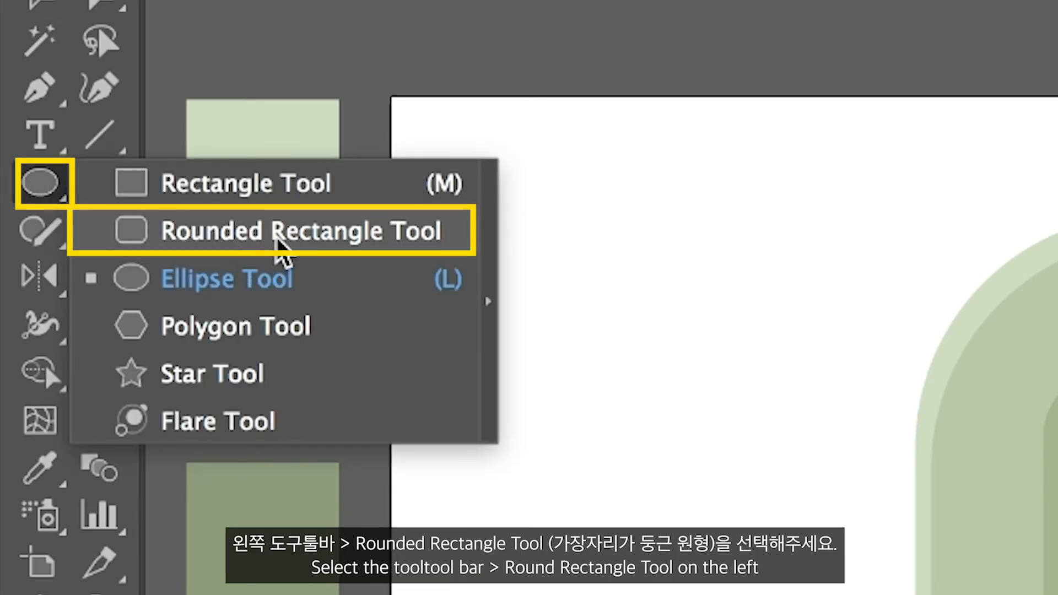
left_click(279, 245)
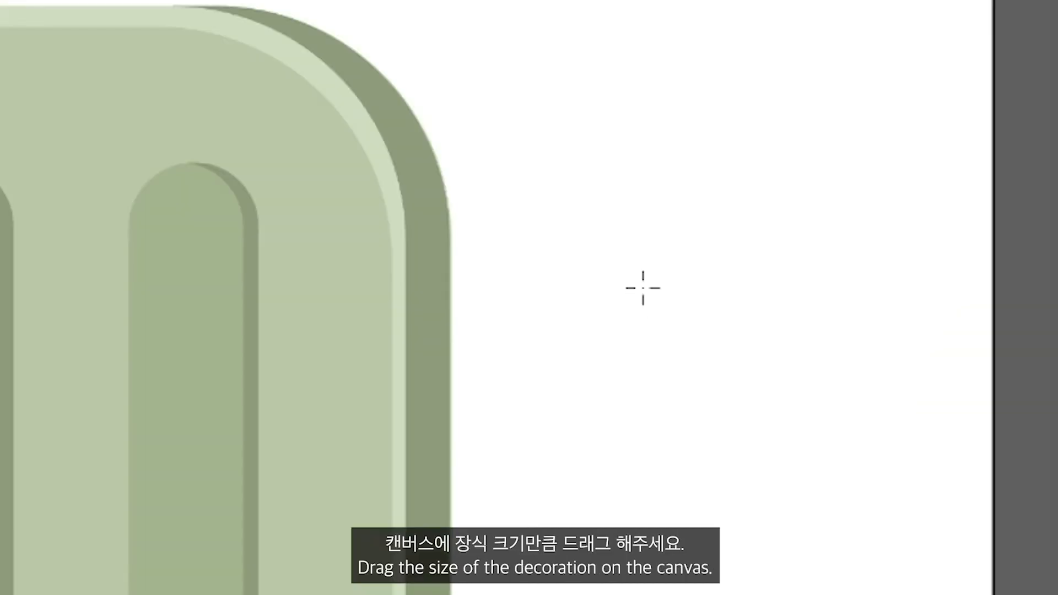
left_click_drag(640, 285, 668, 353)
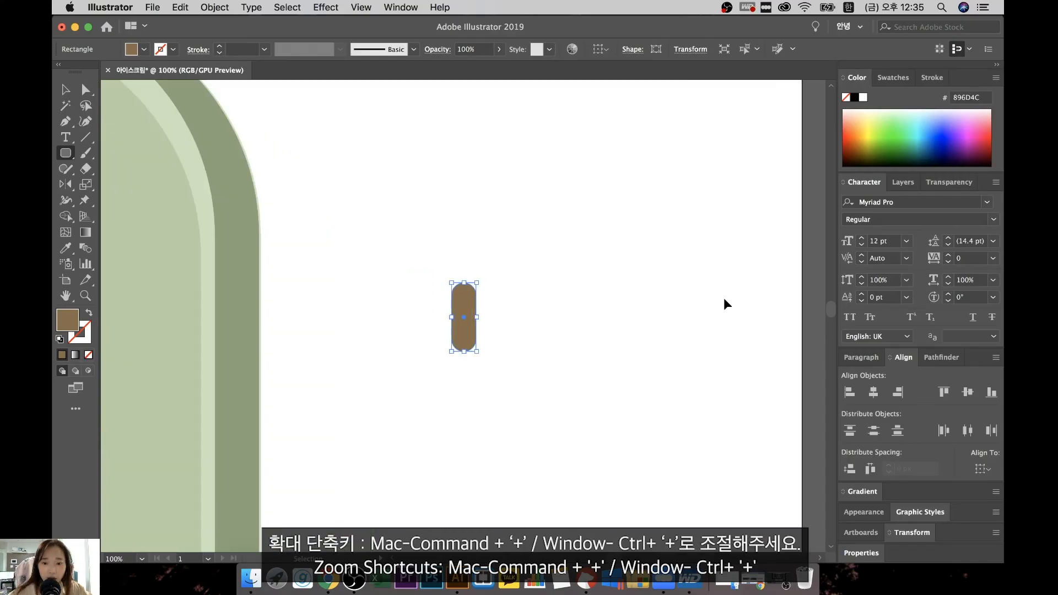
key("super+equal")
key("super+equal")
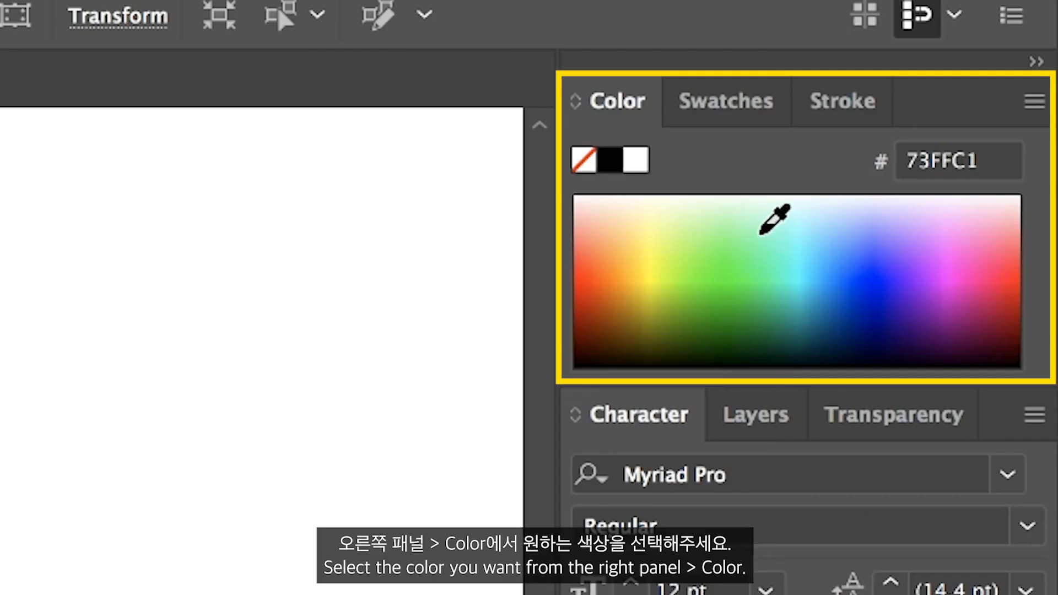
mouse_move(767, 222)
left_mouse_down()
mouse_move(795, 213)
mouse_move(759, 215)
left_mouse_up()
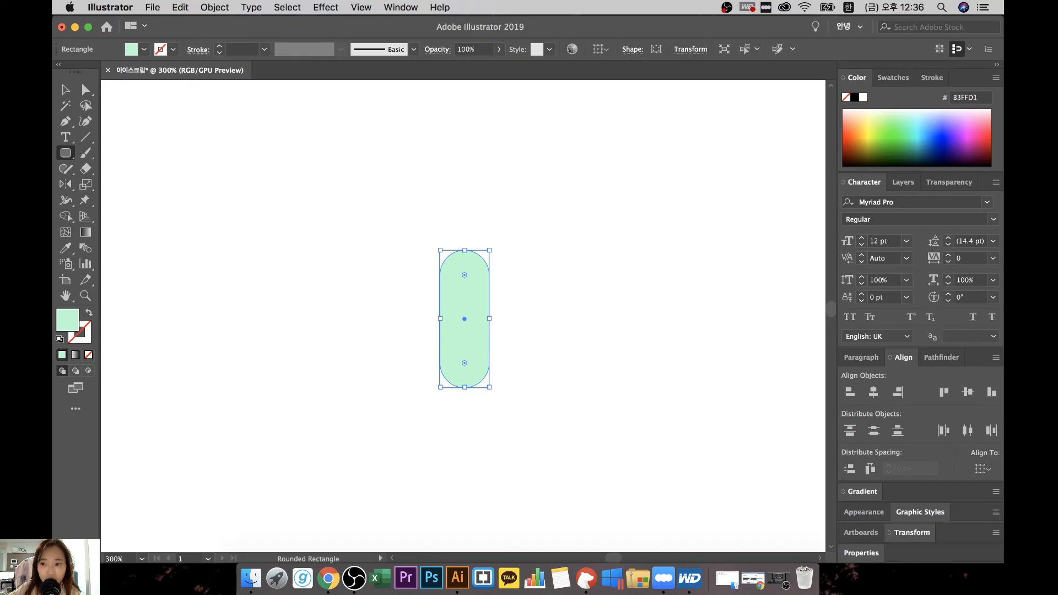
Duplicate the mint capsule beside the original, and place another copy over the duplicate, shifted slightly left
key("v")
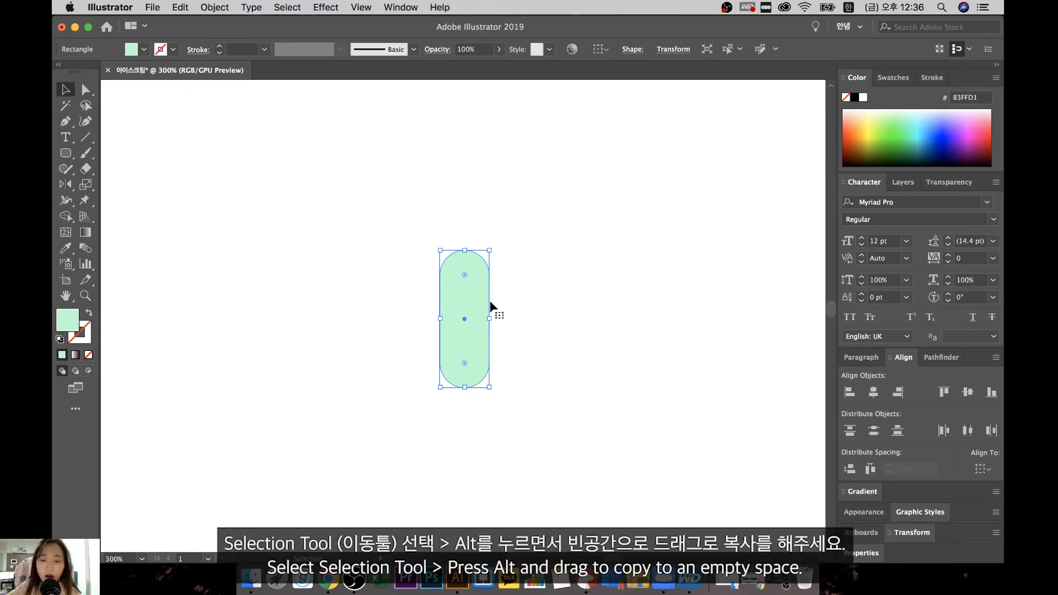
left_click_drag(468, 307, 547, 305)
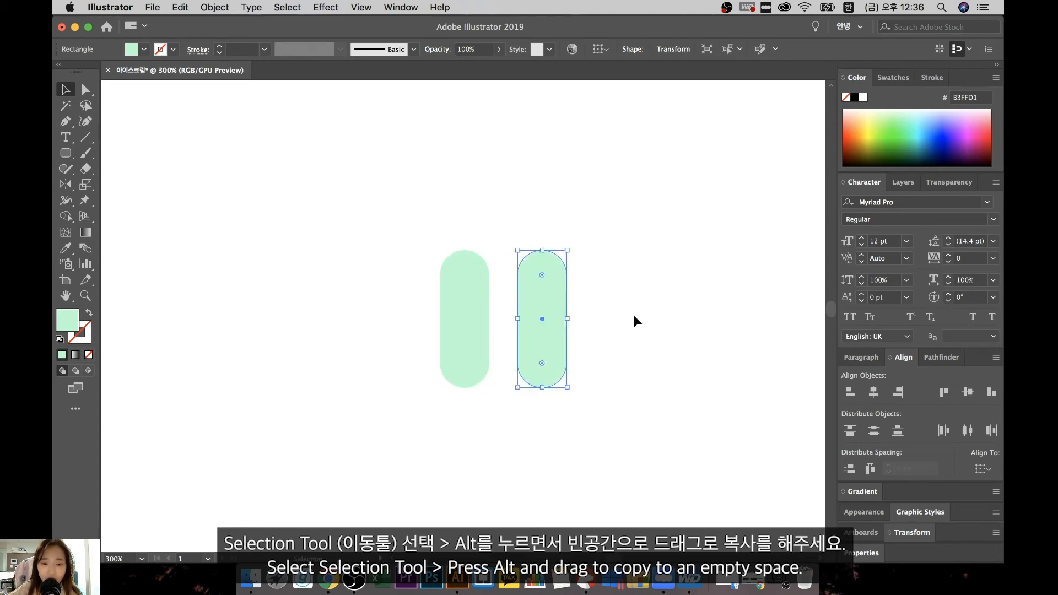
key("super+c")
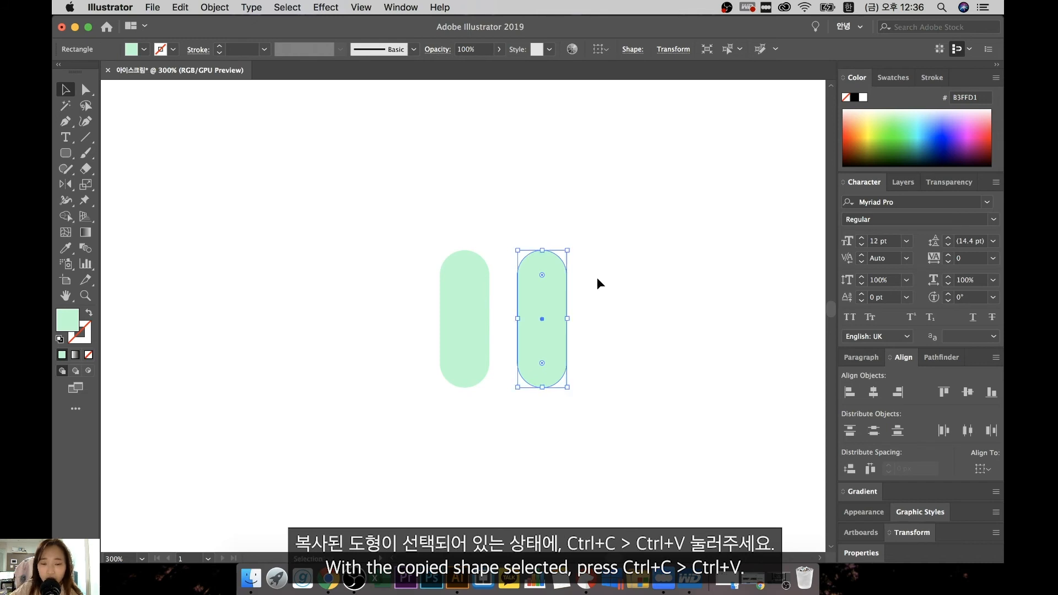
key("Left")
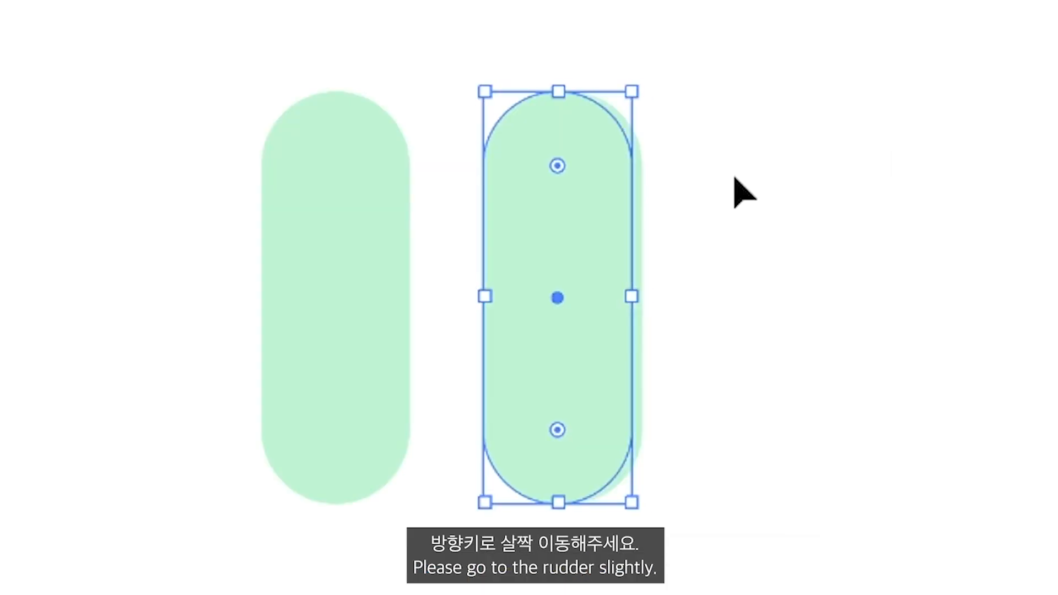
key("Left")
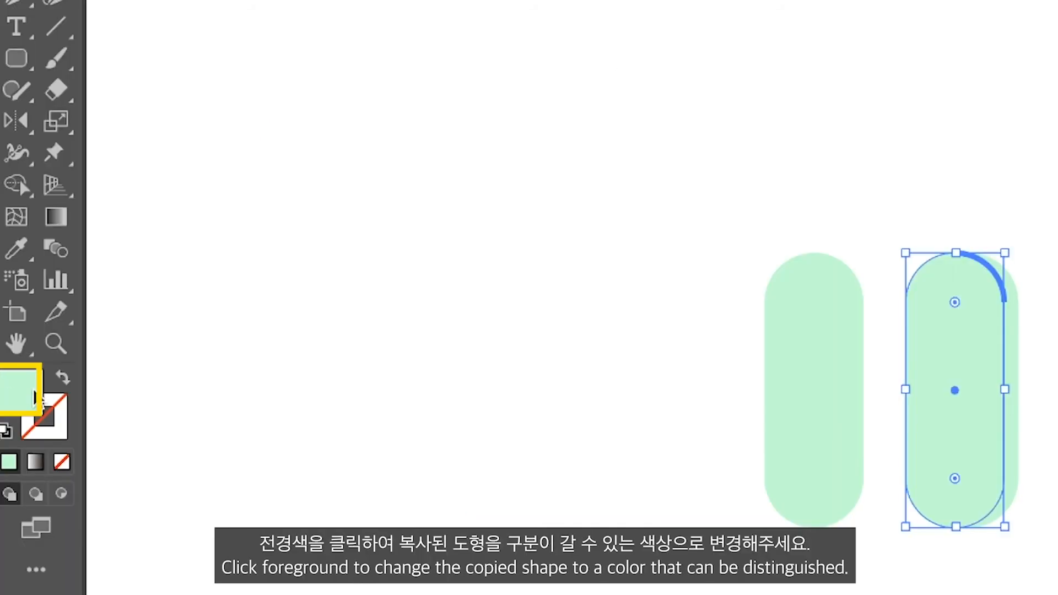
Fill the shifted front copy with a darker green that stands out from the capsule behind it
double_click(34, 391)
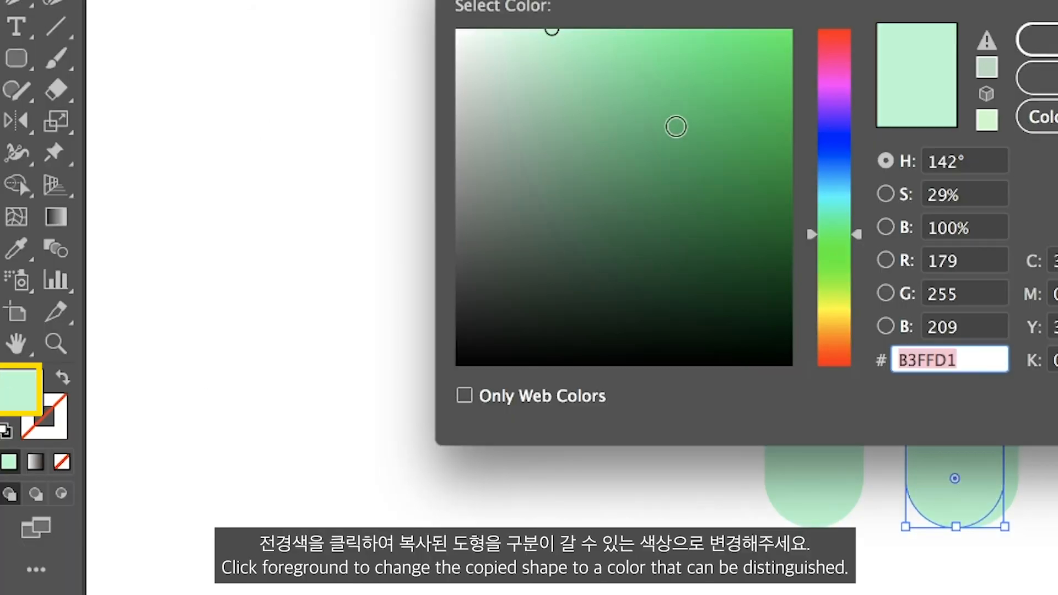
left_click(673, 130)
left_click(1038, 39)
key("super+shift+a")
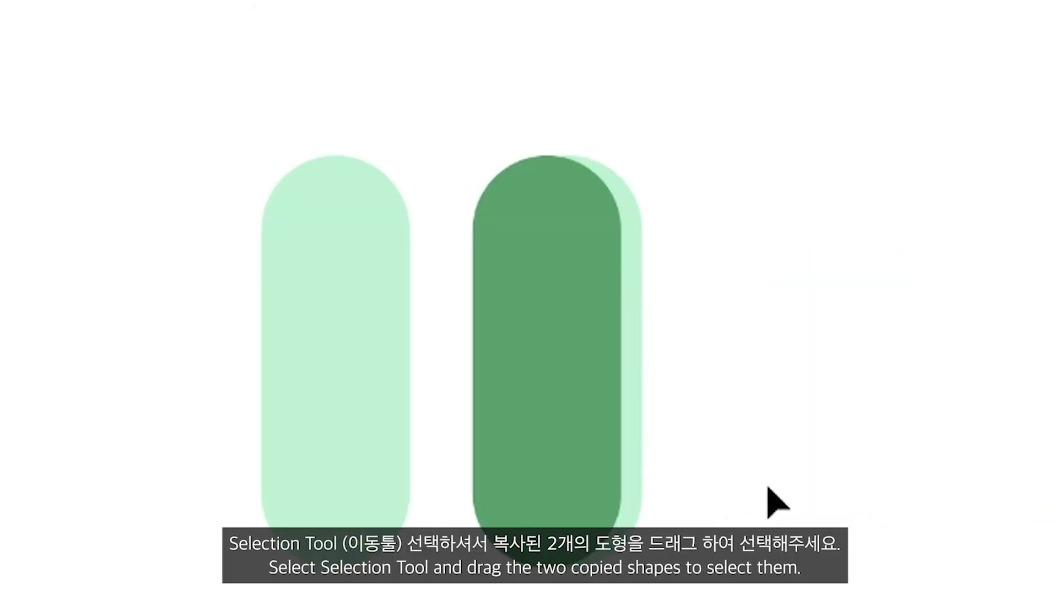
Subtract the dark green capsule from the mint one behind it with Minus Front and recolour the remaining crescent to 8ACEA2
left_click_drag(788, 576, 470, 113)
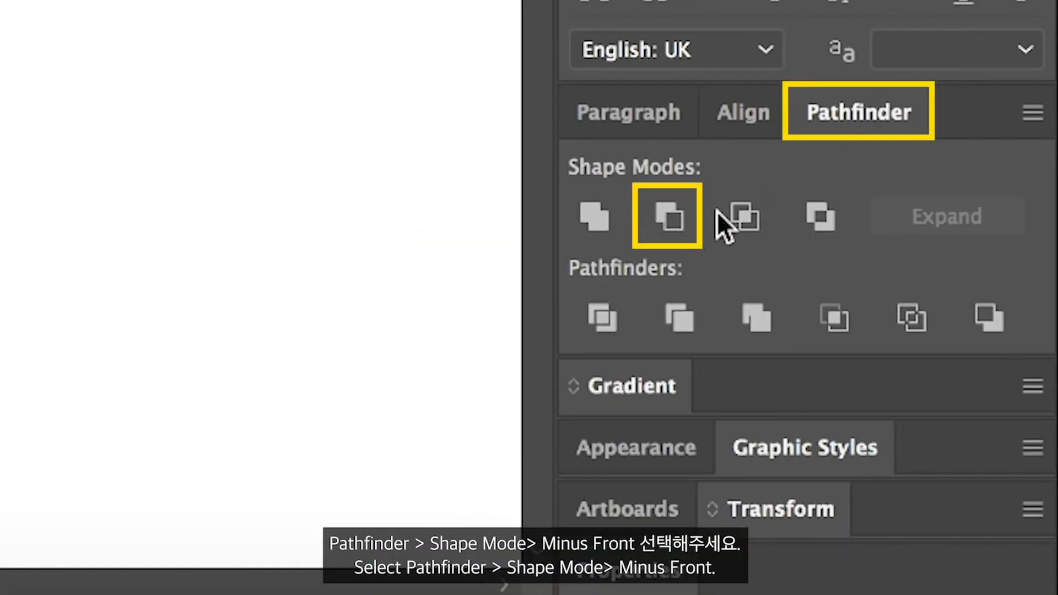
left_click(673, 226)
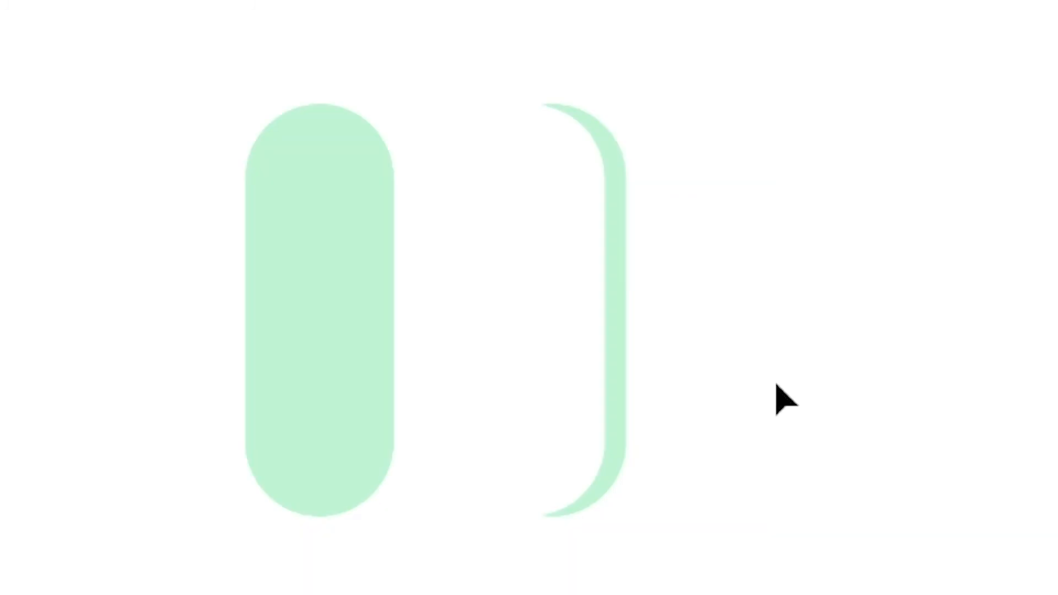
left_click(620, 283)
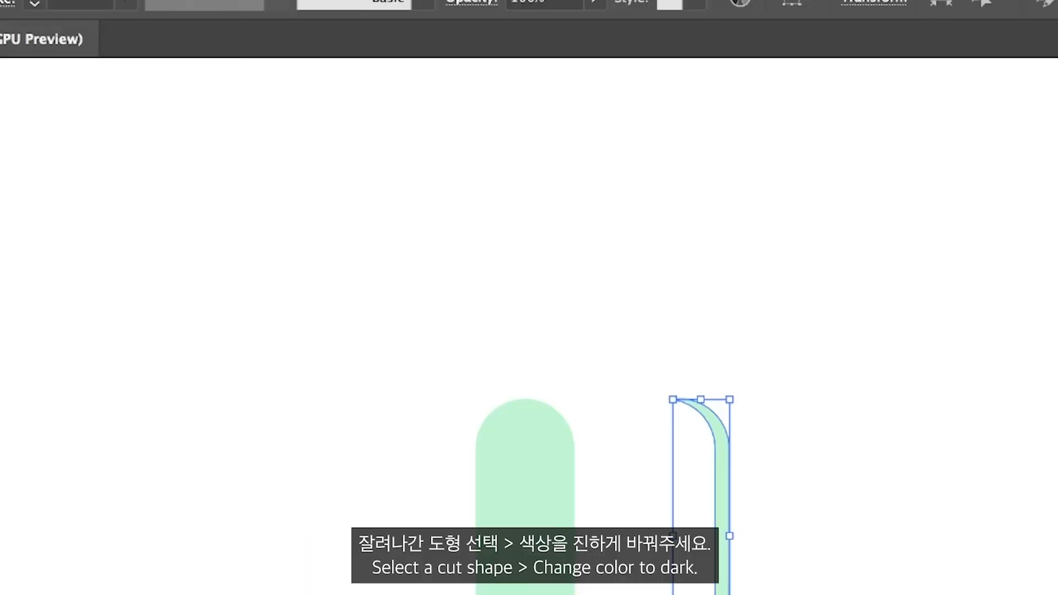
double_click(2, 314)
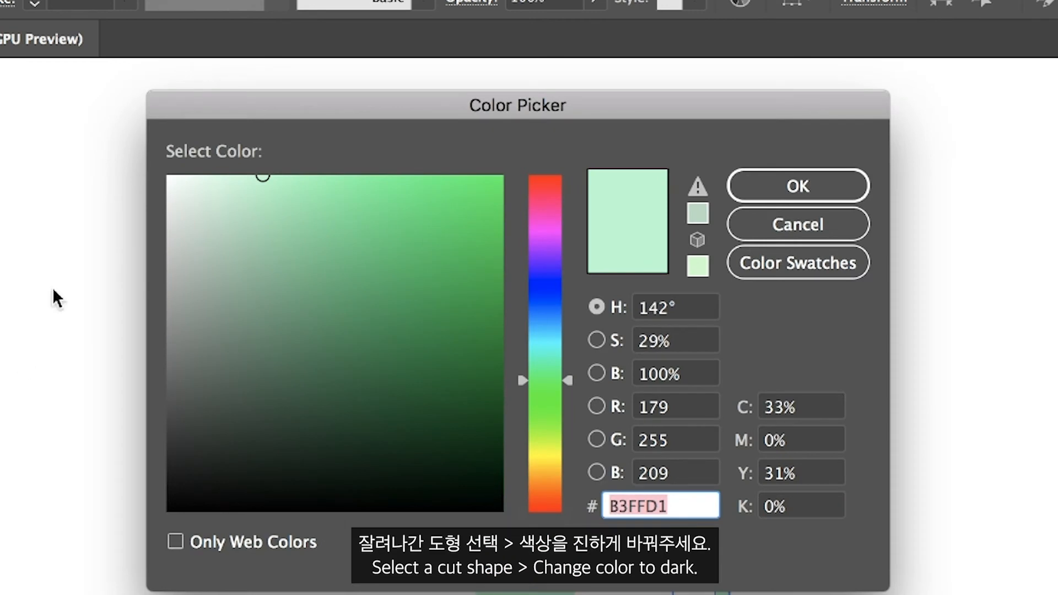
left_click_drag(261, 176, 276, 239)
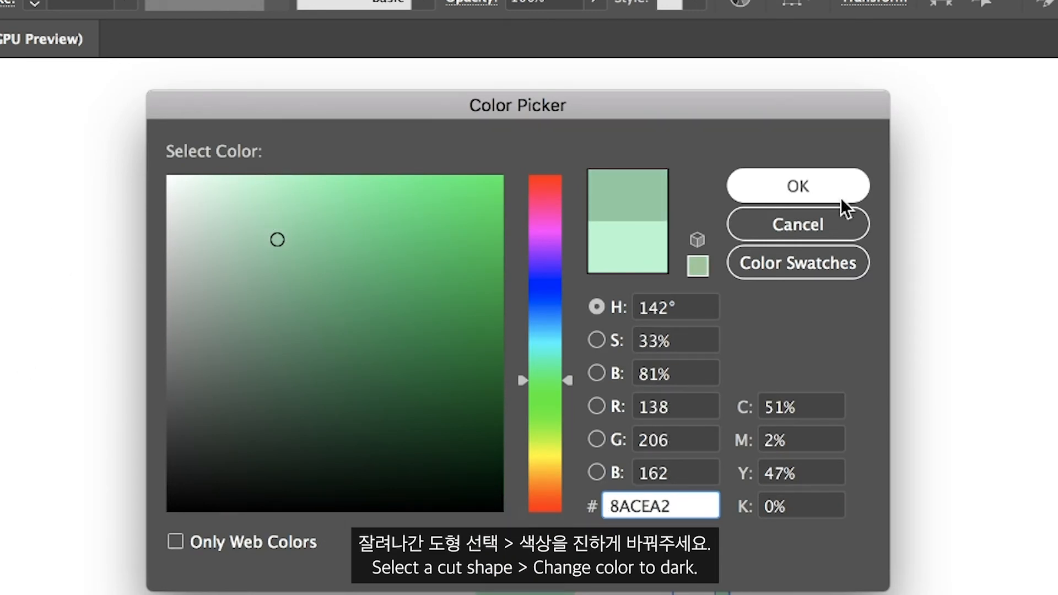
left_click(841, 198)
Move the darker crescent onto the original mint capsule so it lines up with the capsule's right edge
left_click(985, 272)
left_click(723, 475)
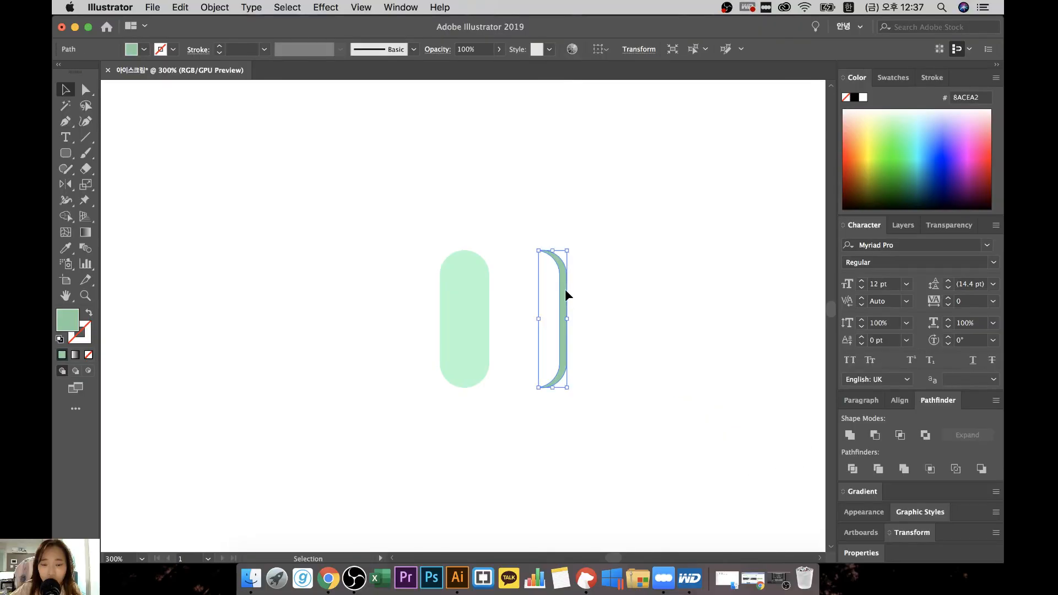
left_click_drag(724, 475, 610, 479)
left_click_drag(507, 286, 487, 290)
left_click(550, 296)
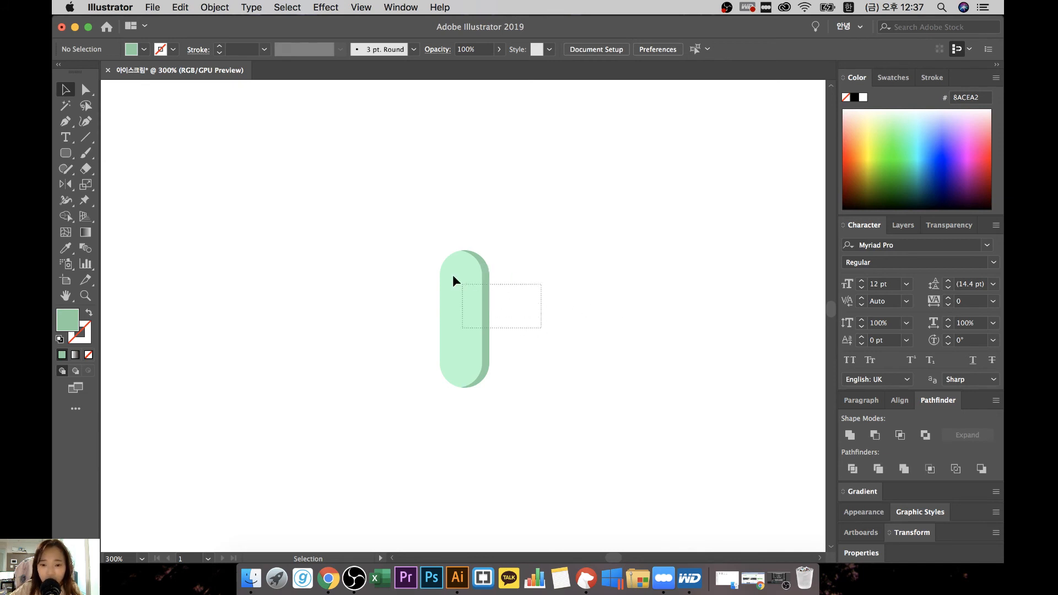
left_click_drag(452, 275, 436, 254)
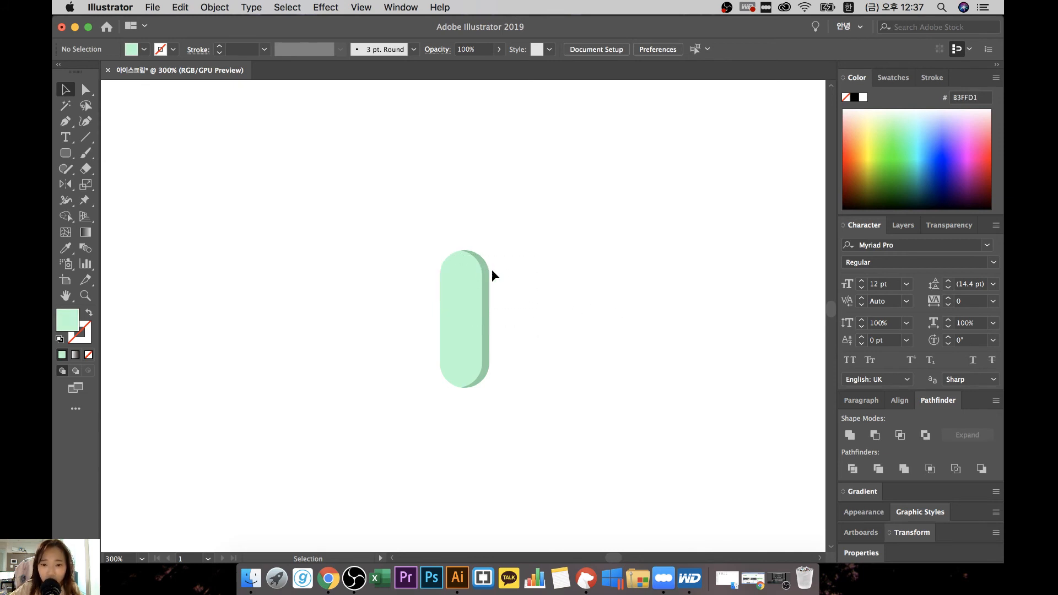
Copy the mint capsule in place in front and nudge the copy slightly to the right as a shadow shape
left_click(460, 281)
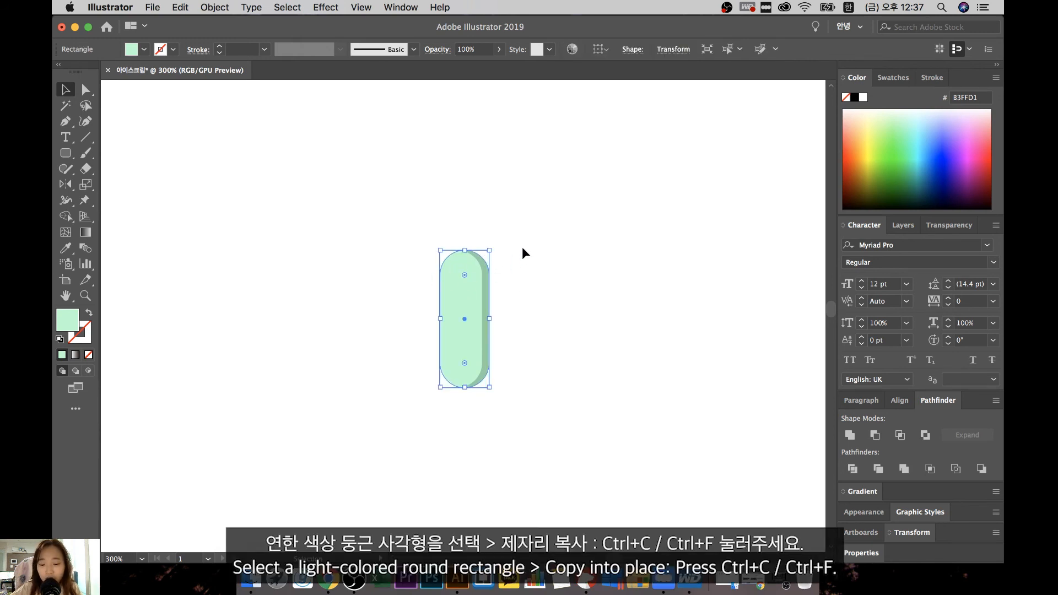
key("super+c")
key("super+f")
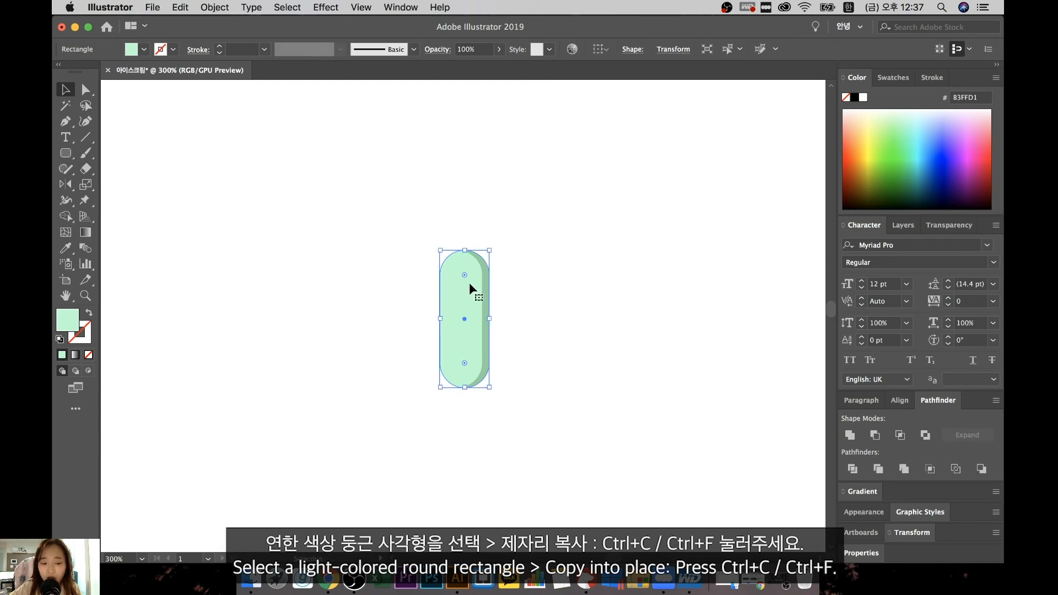
key("Right")
key("Right")
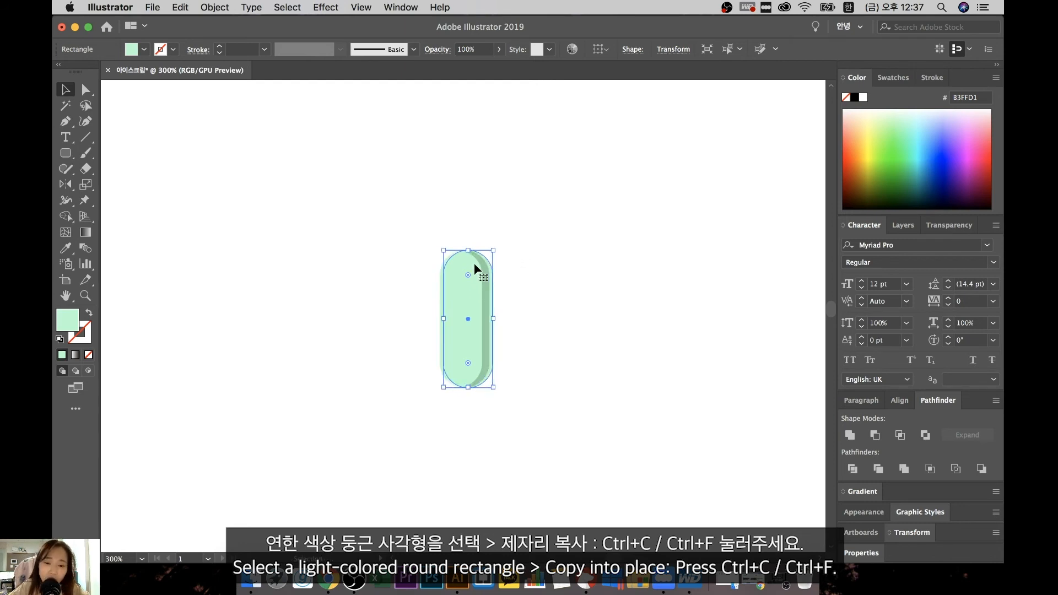
key("Right")
key("Right")
key("Right")
key("Right")
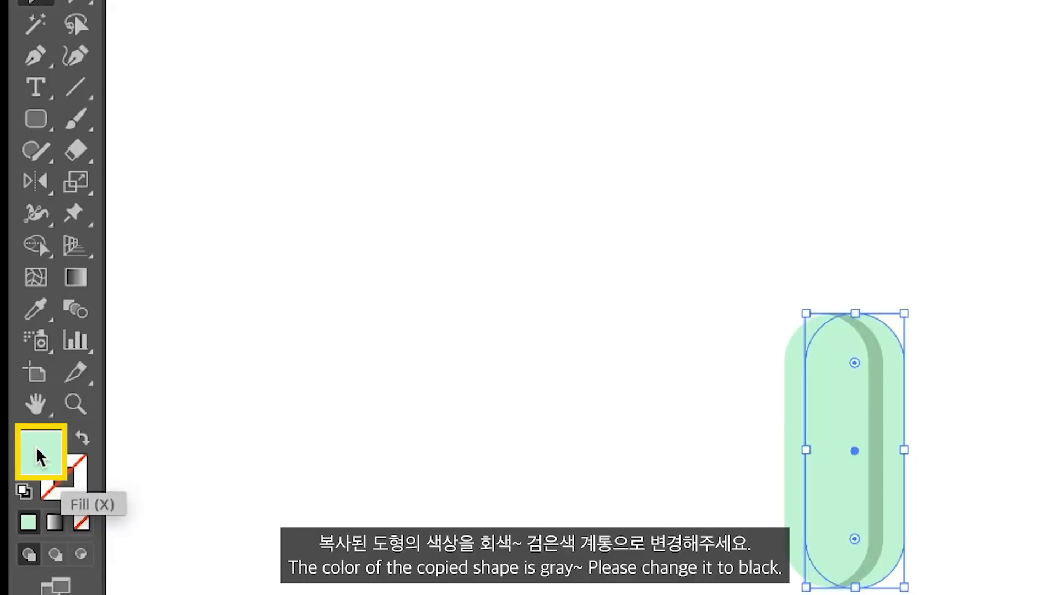
Fill the shifted shadow copy with grey B7B7B7
double_click(67, 318)
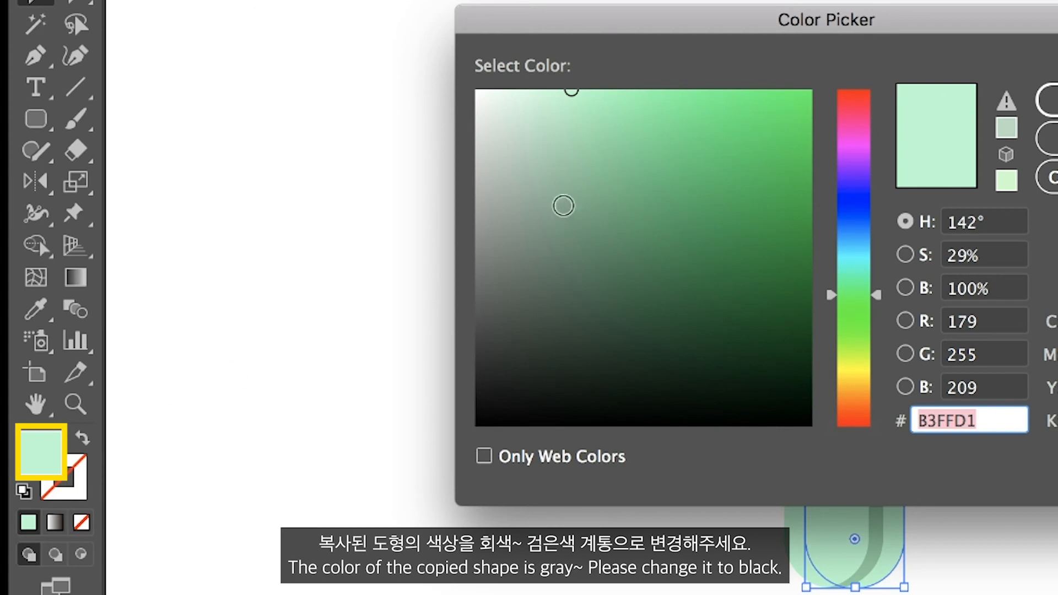
left_click_drag(563, 206, 452, 177)
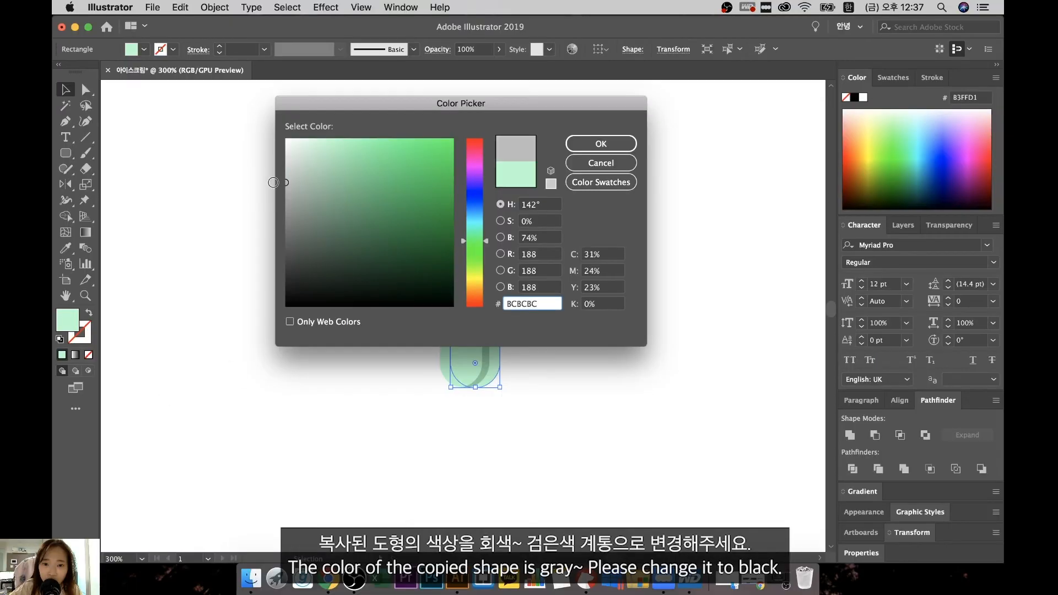
left_click_drag(286, 183, 286, 185)
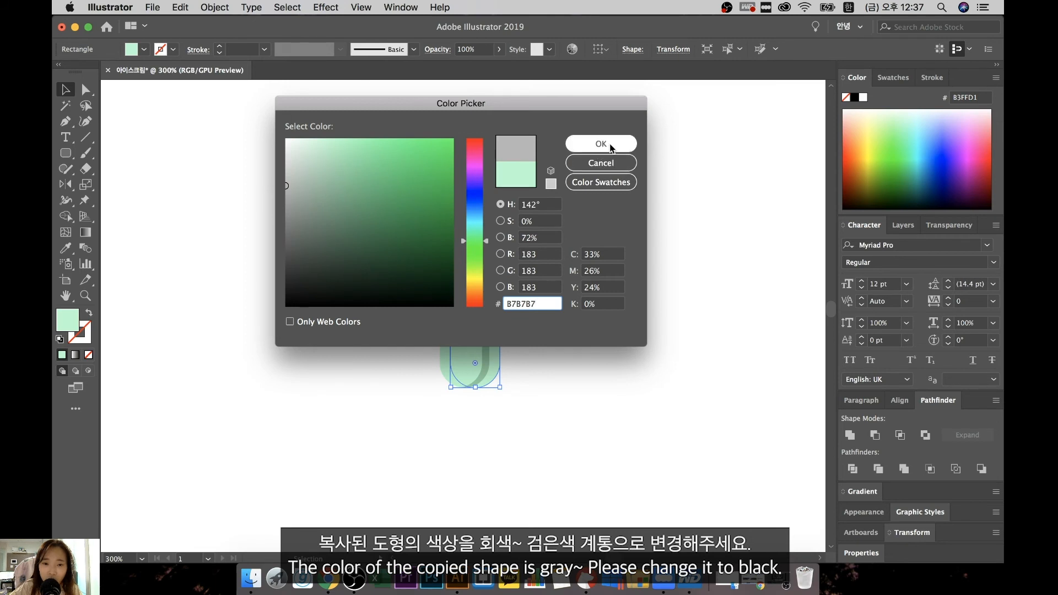
left_click(600, 144)
Send the grey shadow capsule behind the mint capsule and its crescent
left_click(481, 274)
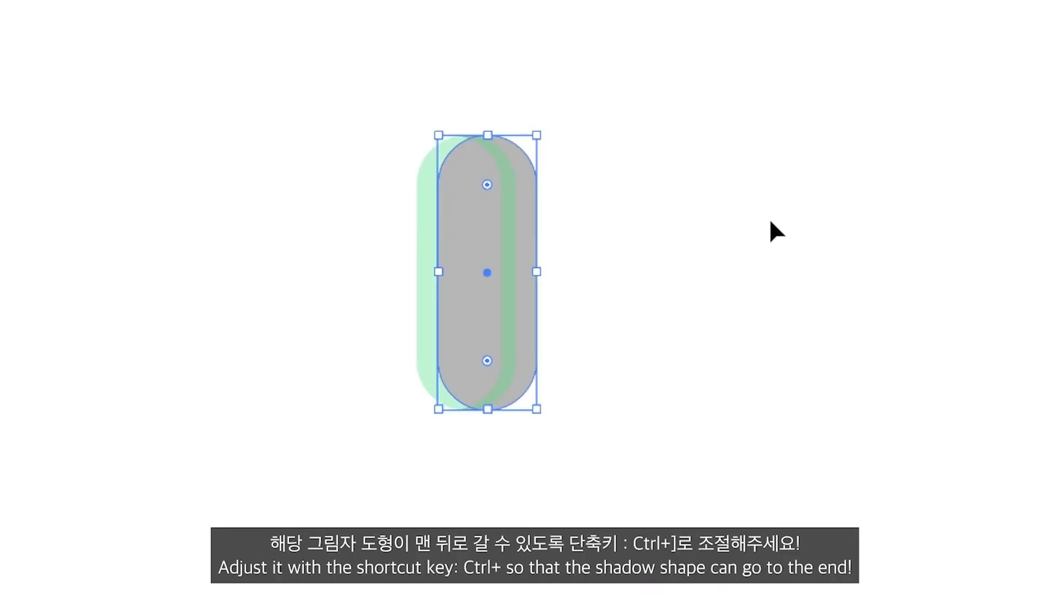
key("a")
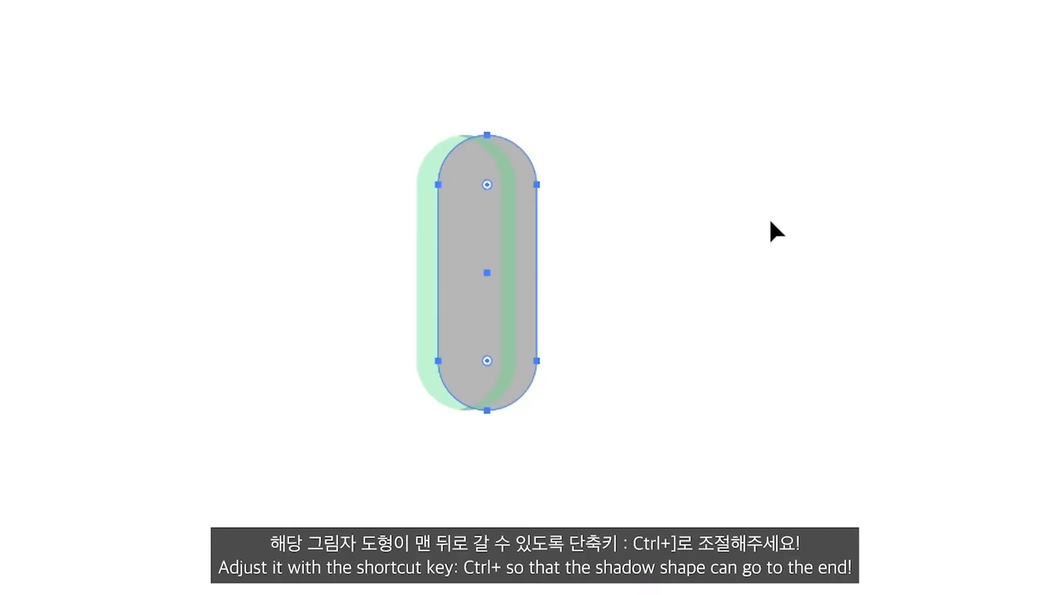
key("ctrl+bracketleft")
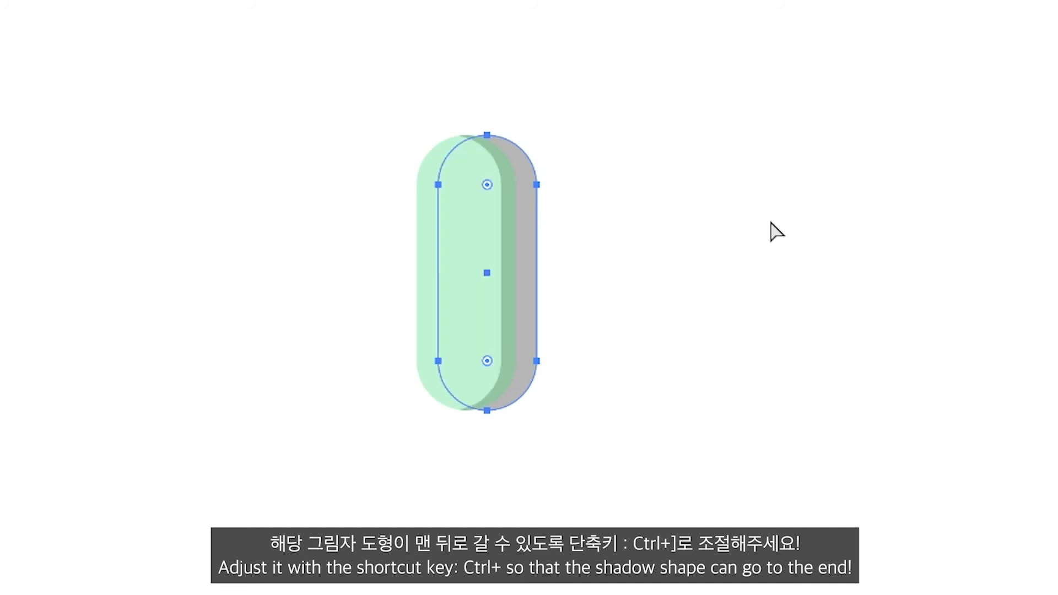
key("v")
left_click(701, 344)
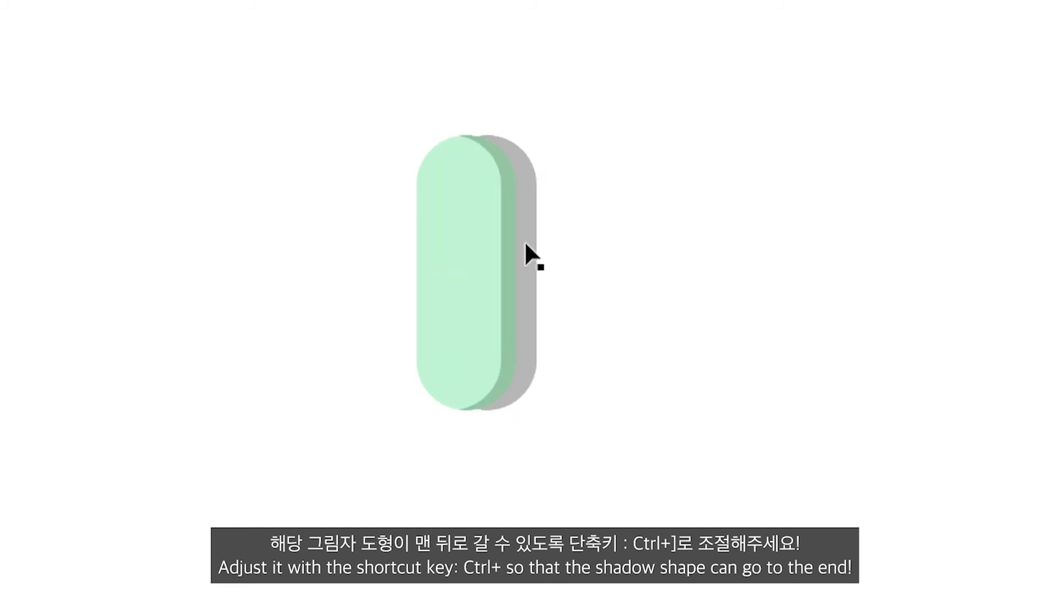
Set the grey shadow capsule's opacity to 50%
left_click(525, 211)
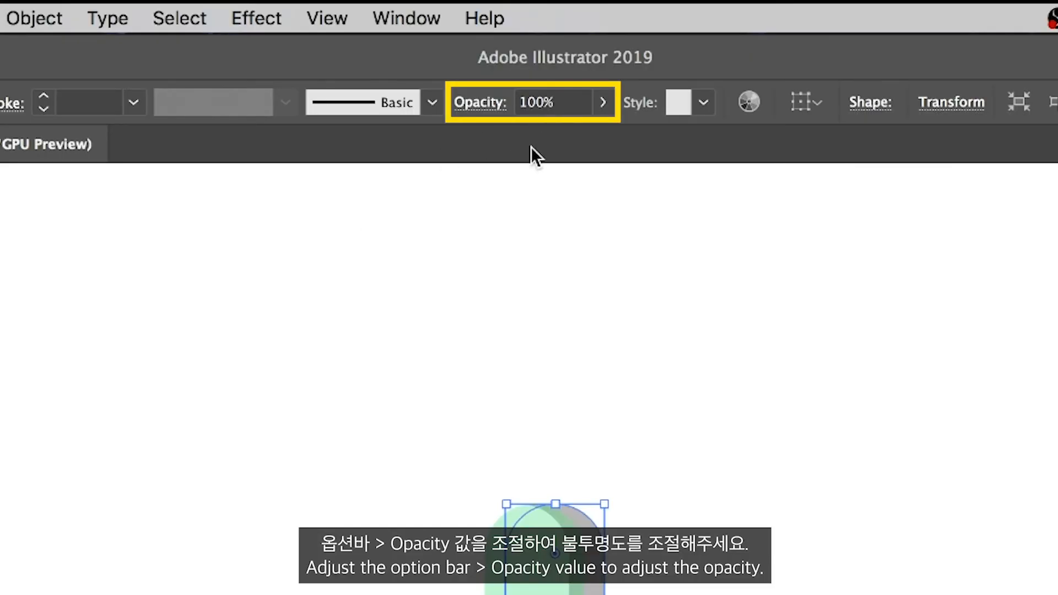
left_click(571, 97)
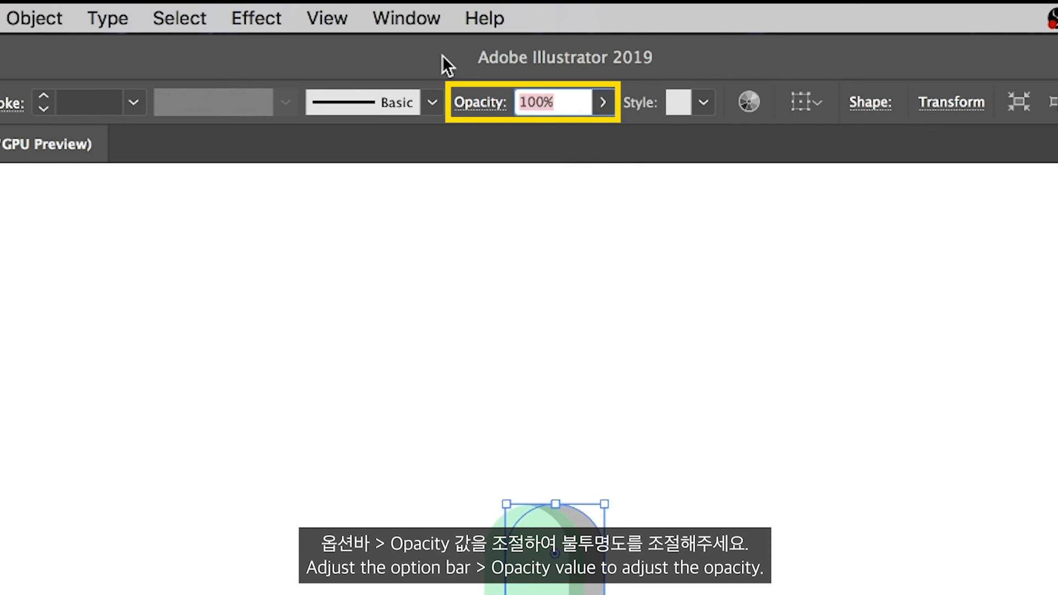
type("50")
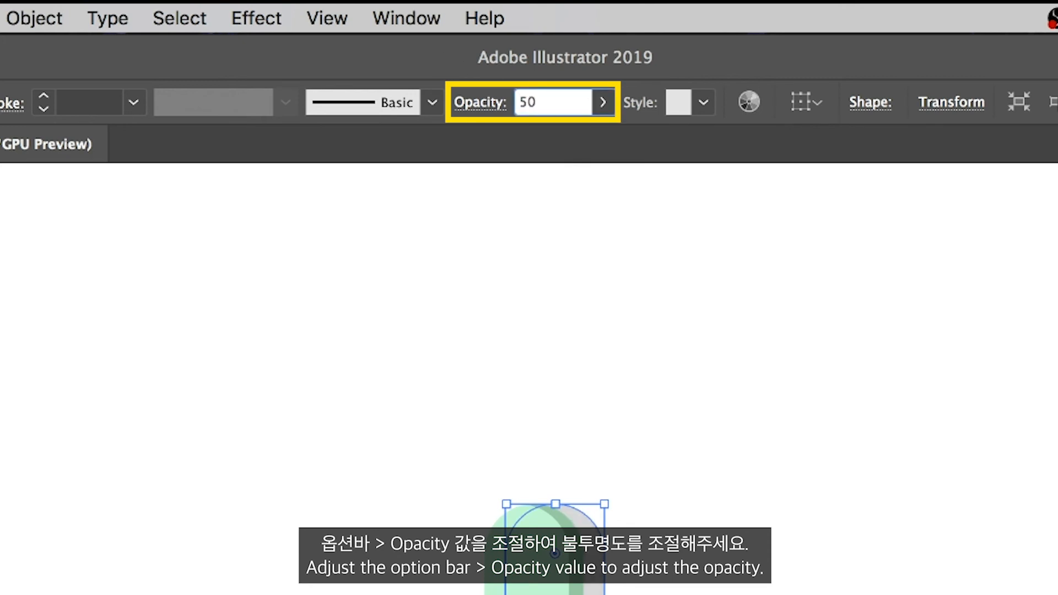
key("Return")
left_click(753, 379)
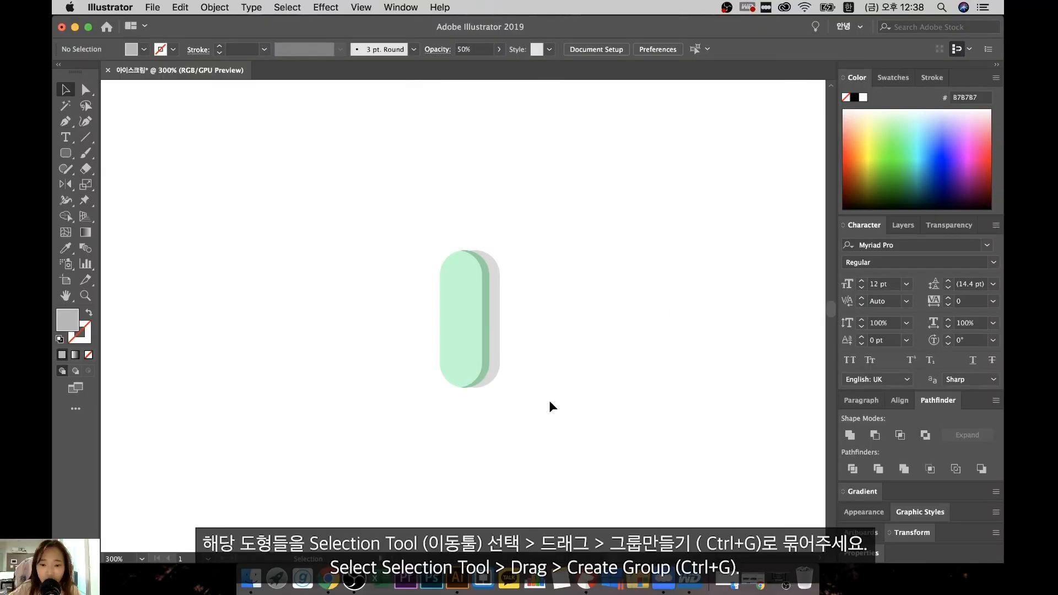
Group the mint capsule together with its crescent and grey shadow
left_click_drag(758, 513, 495, 198)
left_click_drag(418, 243, 419, 247)
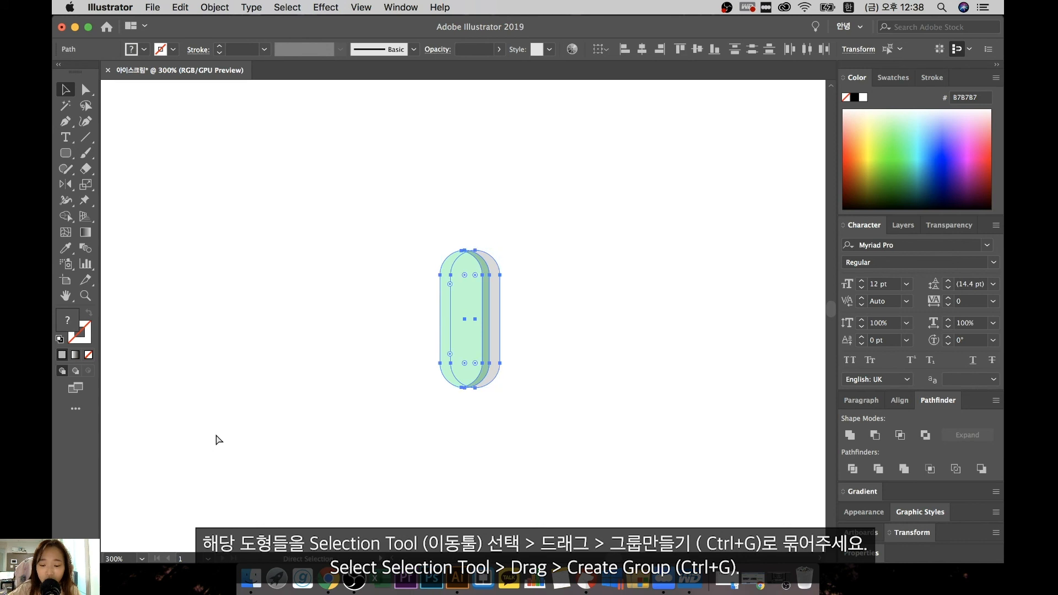
left_click(568, 474)
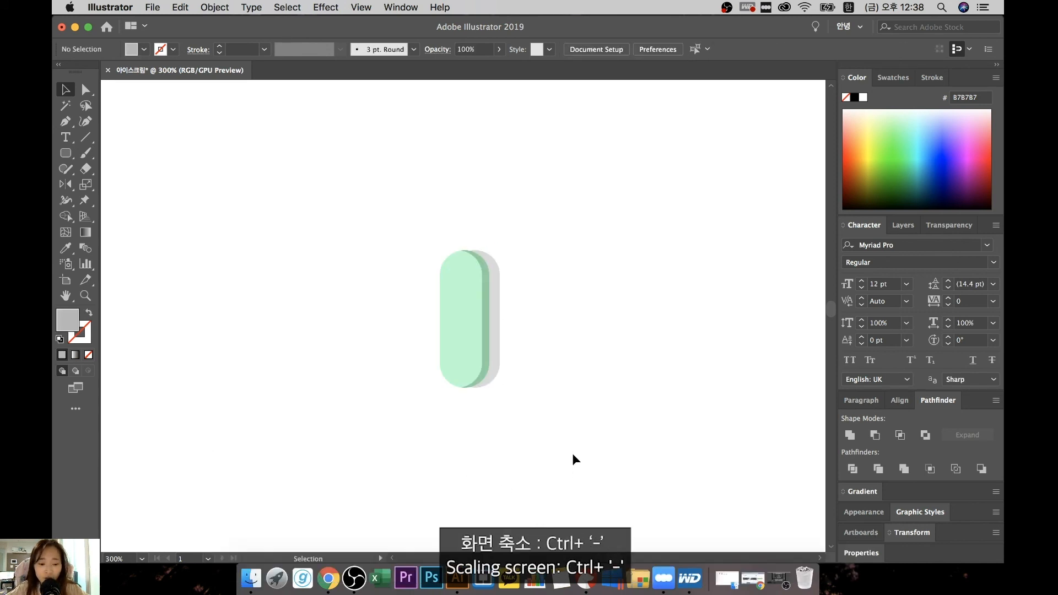
Move the grouped mint capsule onto the top centre of the ice cream bar and tilt it diagonally
key("super+minus")
key("super+minus")
key("super+minus")
key("super+minus")
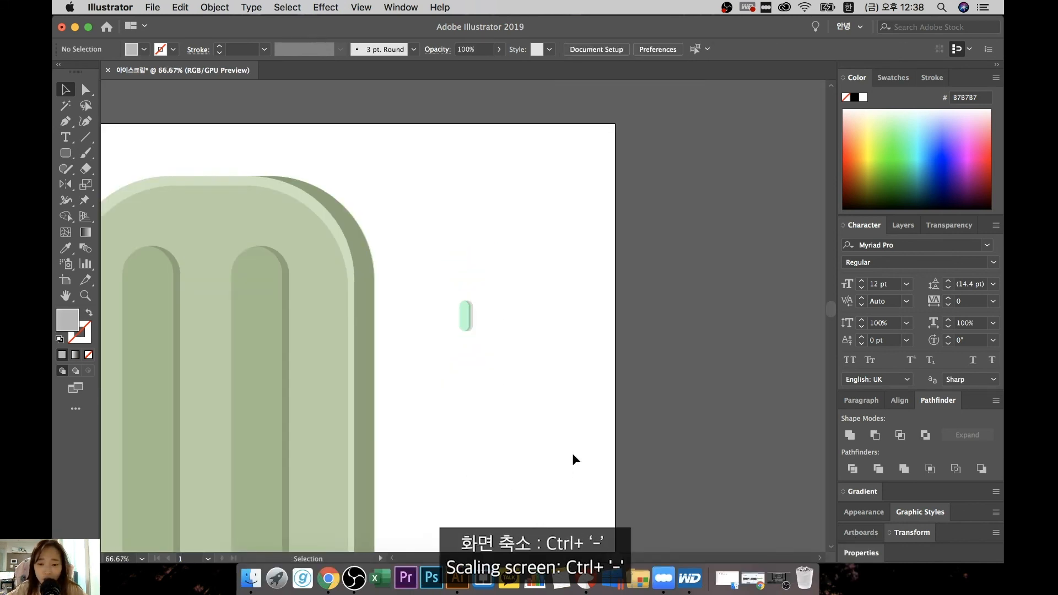
scroll(572, 453, "left", 5)
left_click_drag(571, 322, 296, 197)
left_click(413, 241)
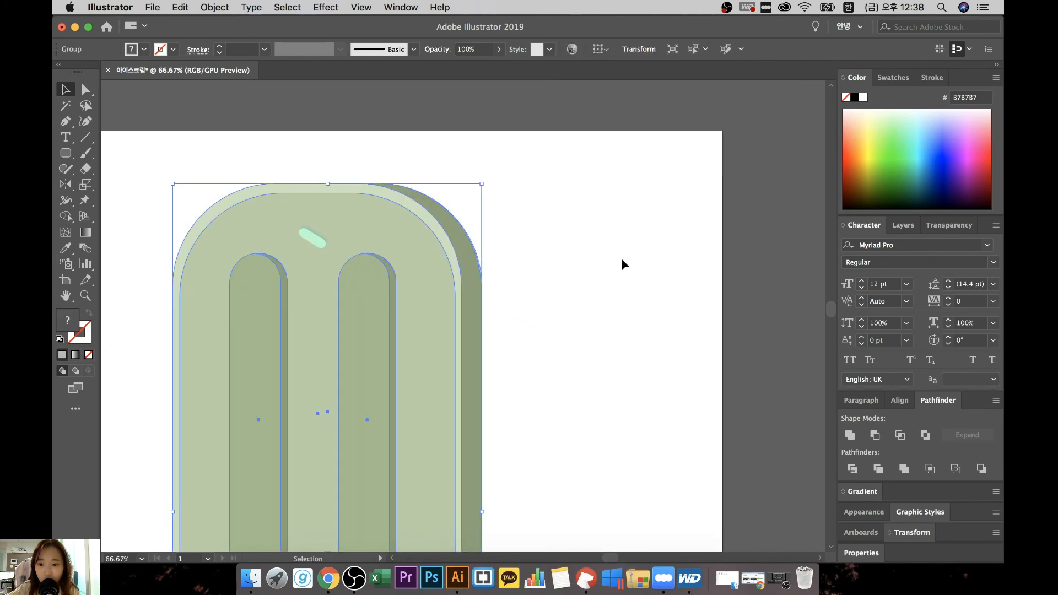
left_click(620, 263)
Scatter rotated copies of the mint capsule across the upper part of the ice cream bar
scroll(574, 289, "left", 5)
scroll(574, 288, "down", 1)
left_click(527, 191)
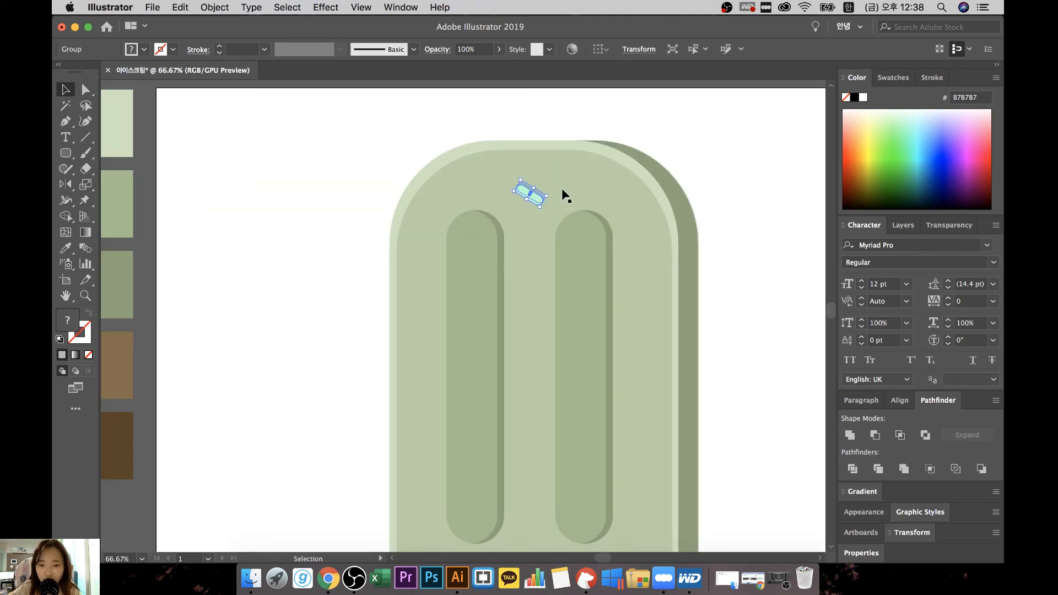
left_click_drag(531, 196, 568, 273)
left_click_drag(550, 293, 426, 294)
left_click_drag(436, 270, 452, 195)
left_click_drag(466, 180, 507, 353)
left_click(608, 354)
left_click_drag(519, 339, 614, 352)
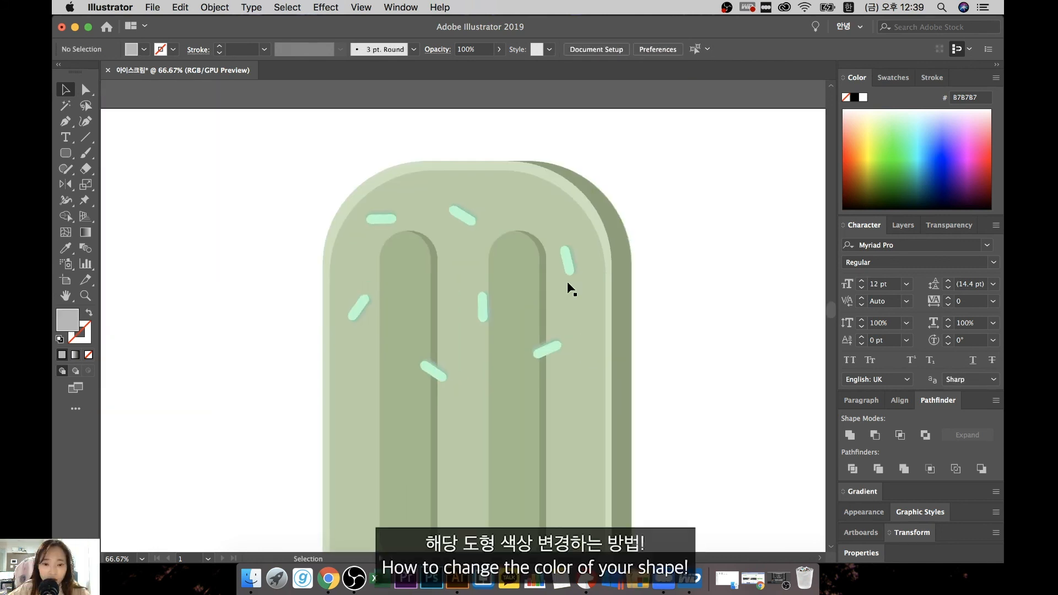
Copy the mint capsule near the bar's upper right edge onto the blank area beside the bar and ungroup the copy
left_click(567, 267)
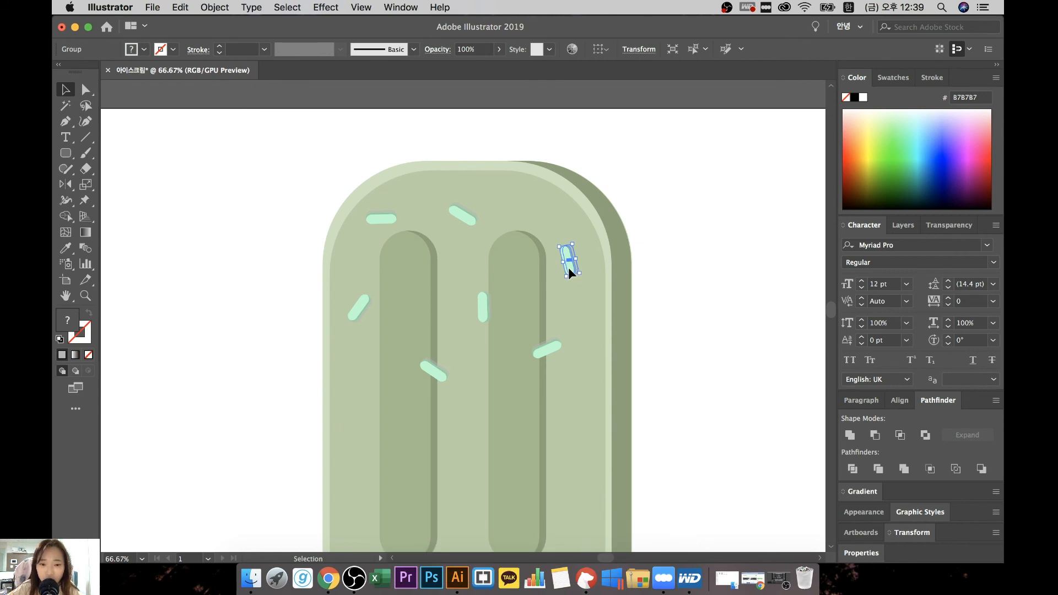
left_click_drag(570, 273, 365, 314)
left_click(750, 289)
key("space")
key("super+equal")
key("super+equal")
key("space")
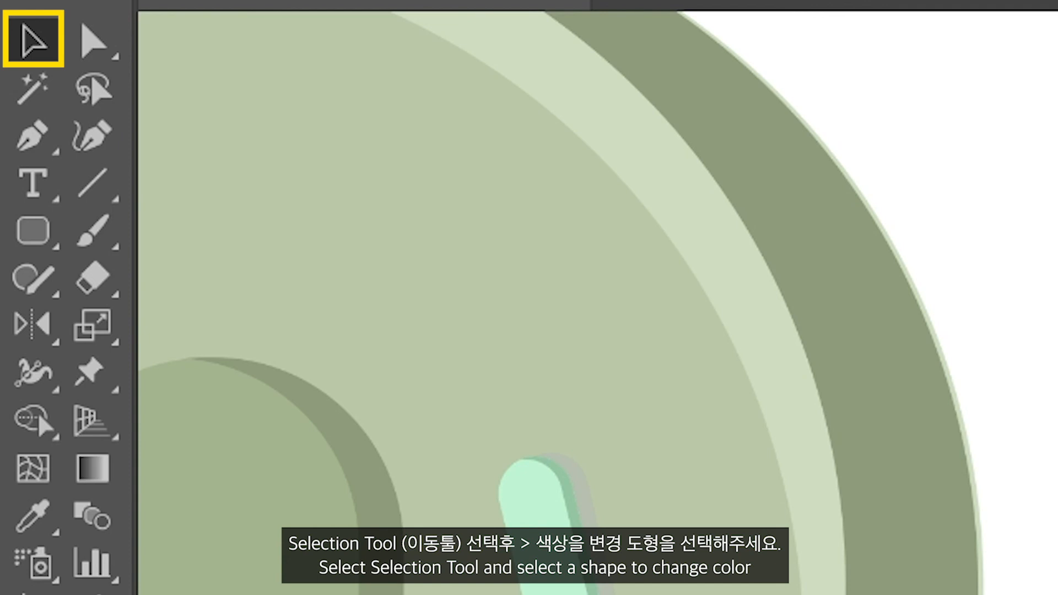
right_click(427, 90)
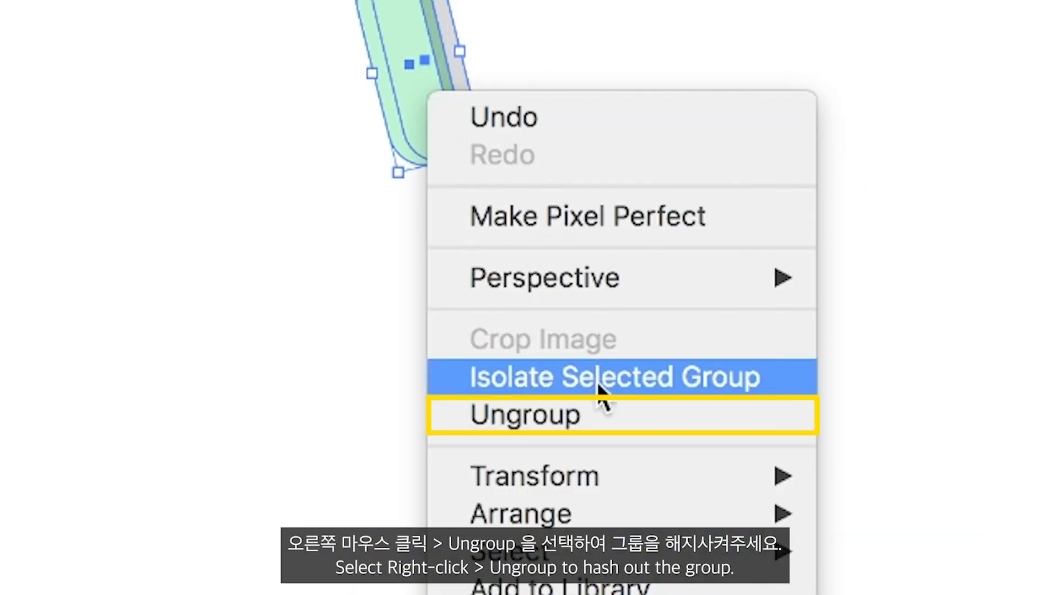
left_click(593, 417)
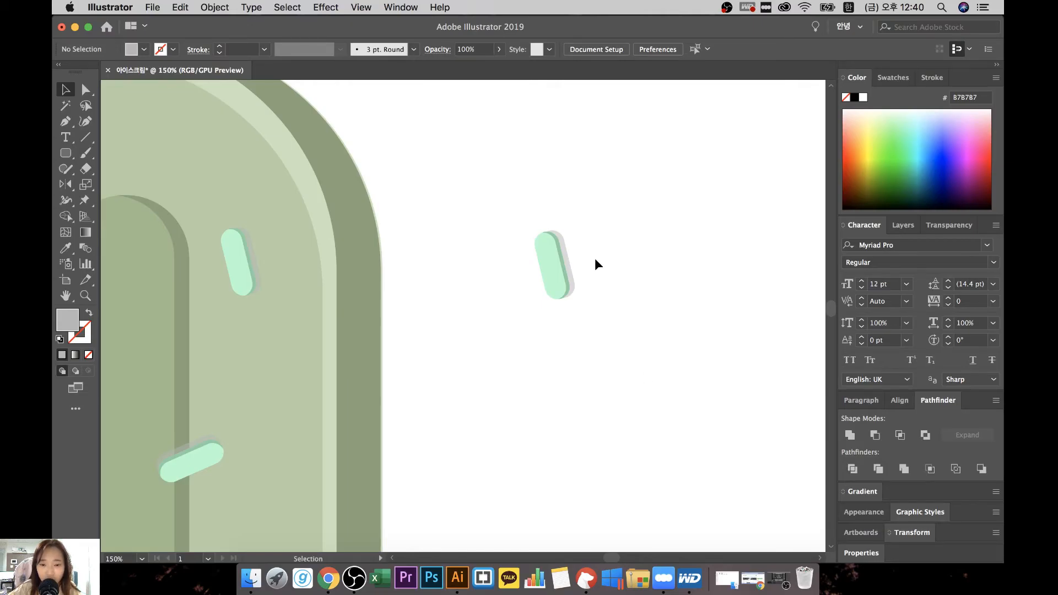
Fill the body of the ungrouped capsule with light pink
left_click(551, 274)
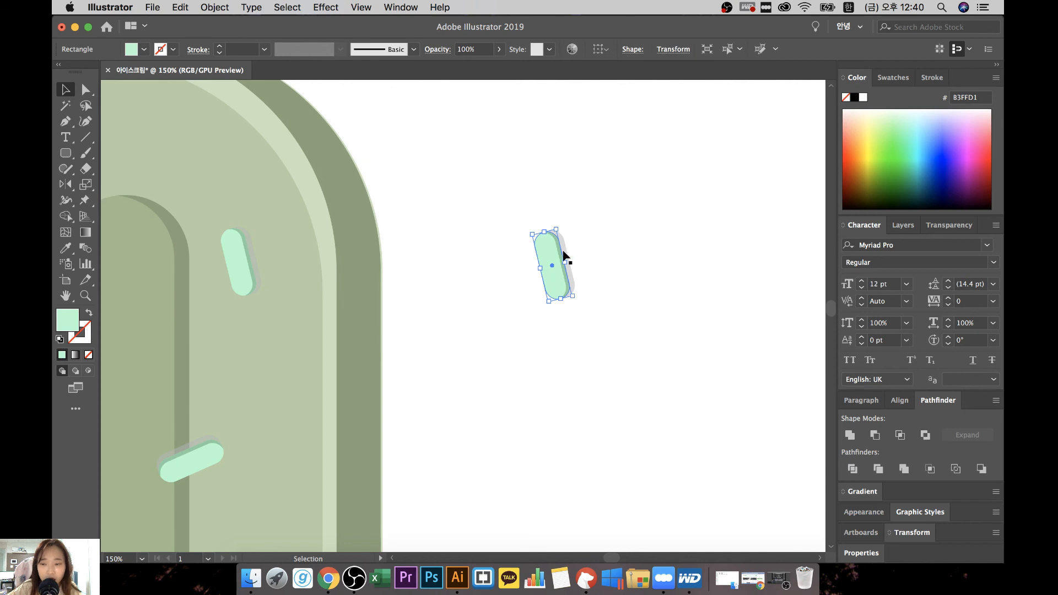
left_click(960, 132)
left_click(969, 117)
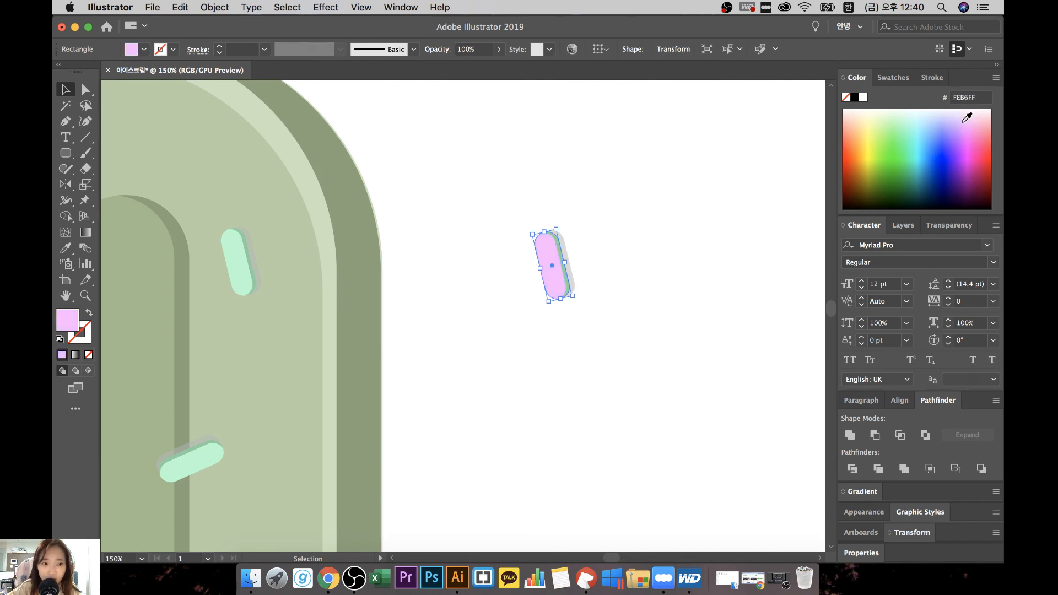
left_click(968, 111)
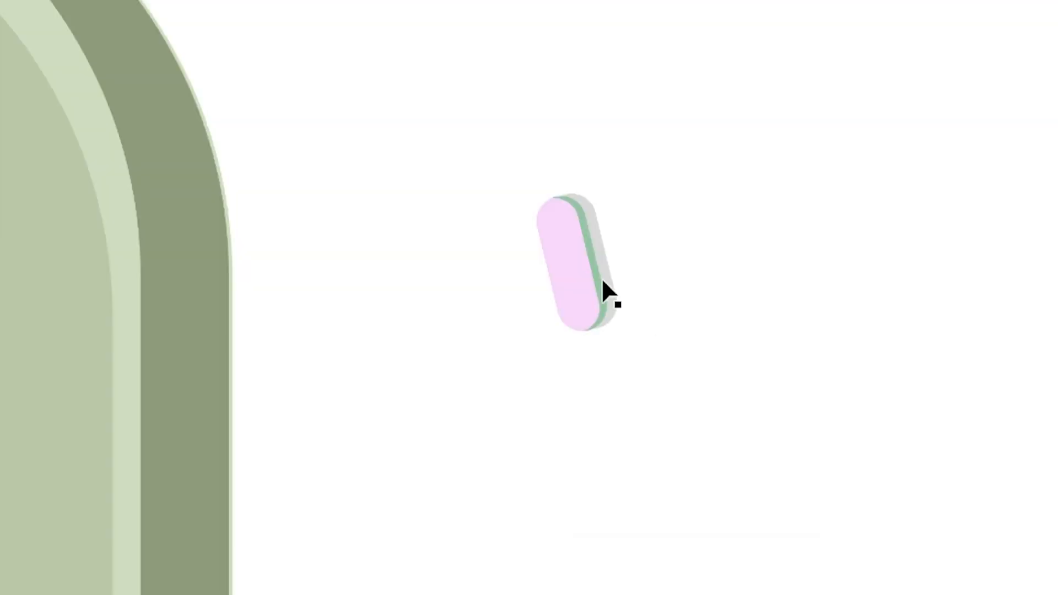
Recolour the green crescent of the pink capsule with the darker pink FF98F5
left_click(564, 275)
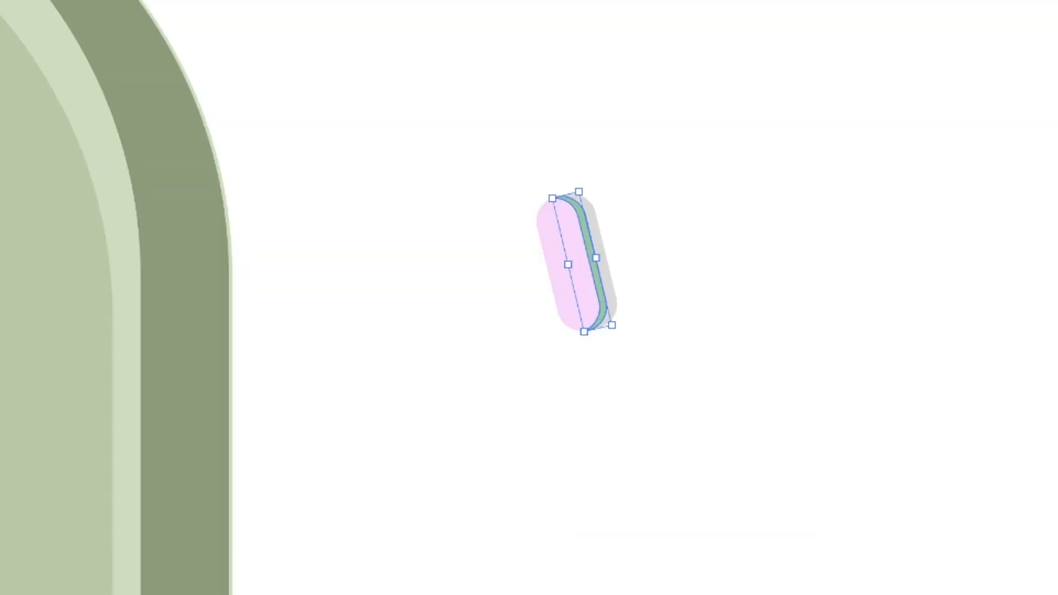
key("i")
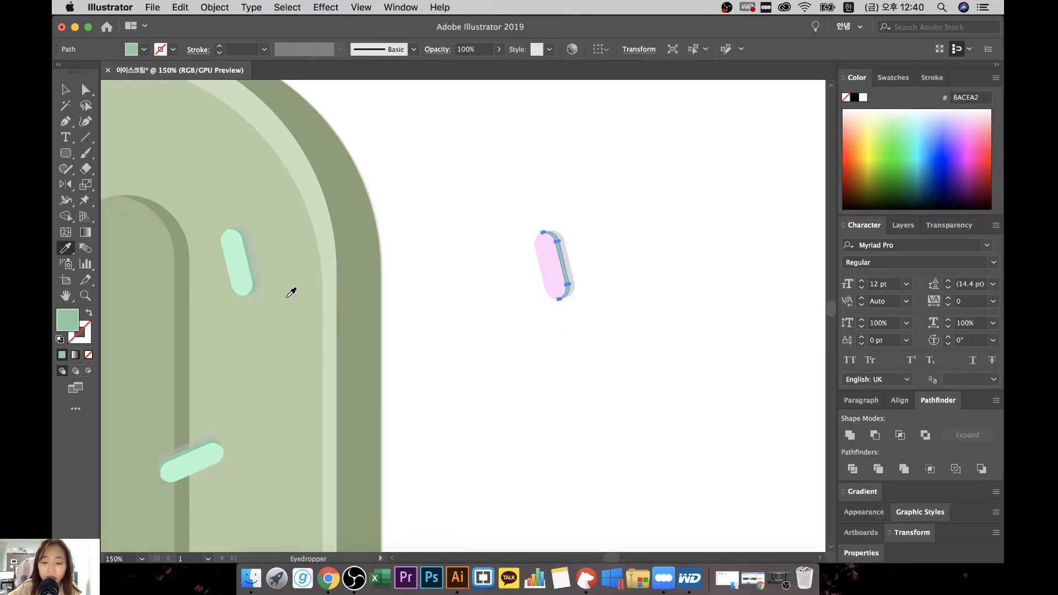
key("v")
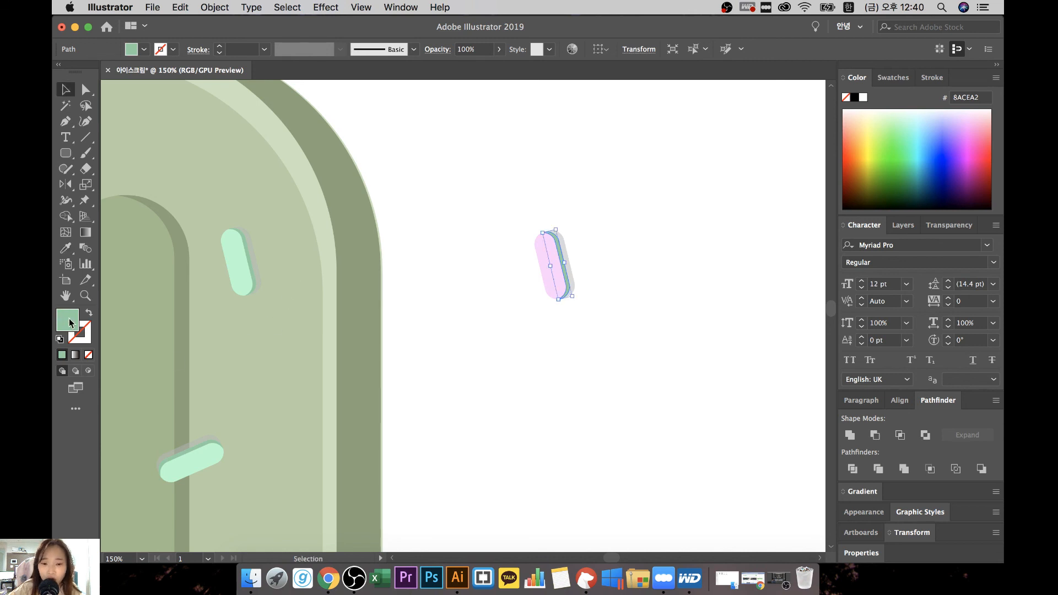
Group the pink capsule with its crescent and grey shadow
key("ctrl+g")
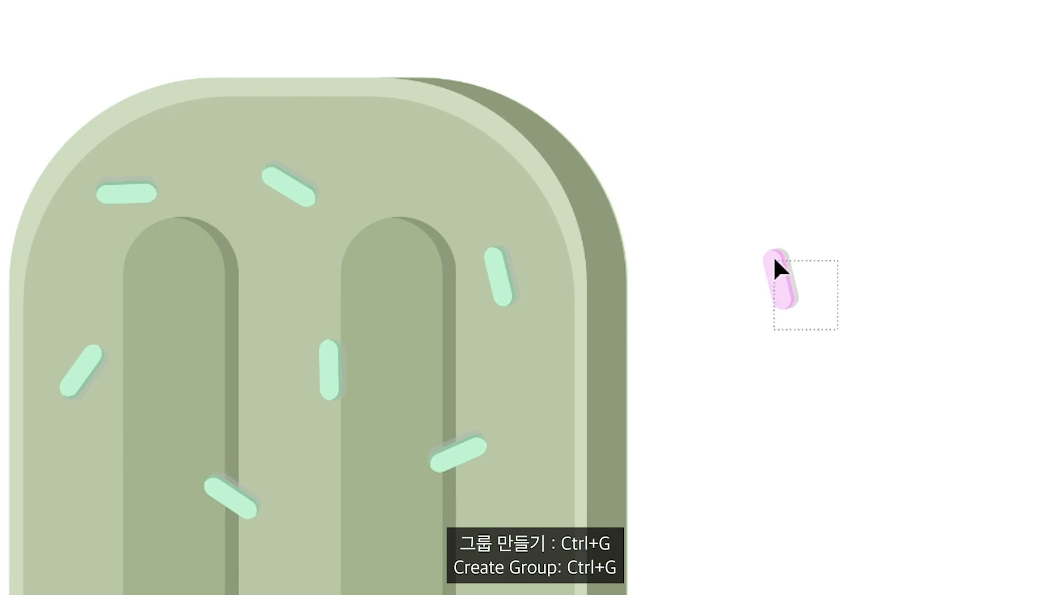
left_click_drag(760, 230, 751, 223)
key("ctrl+g")
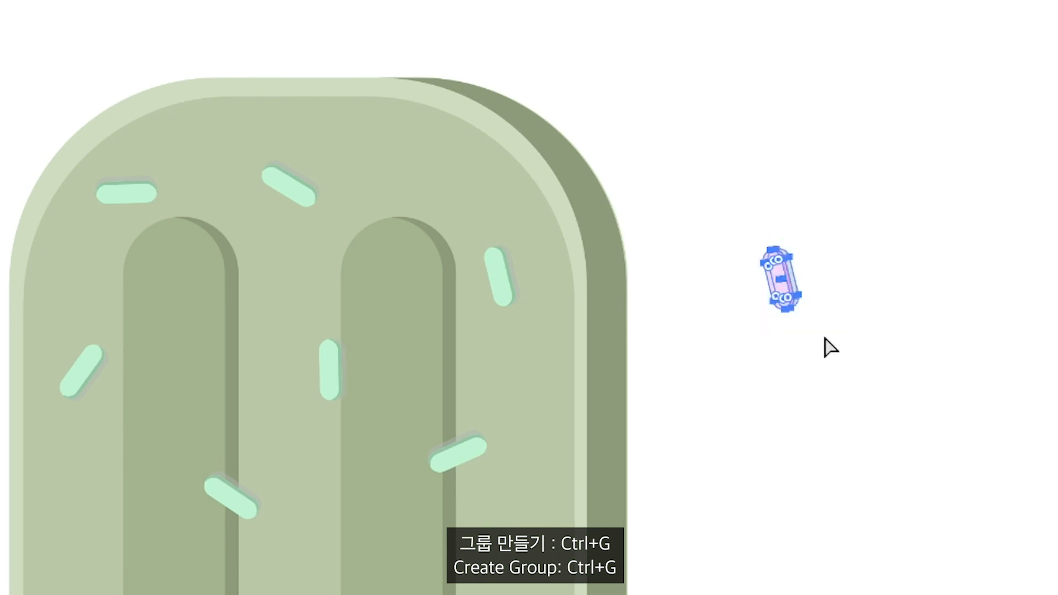
left_click(810, 395)
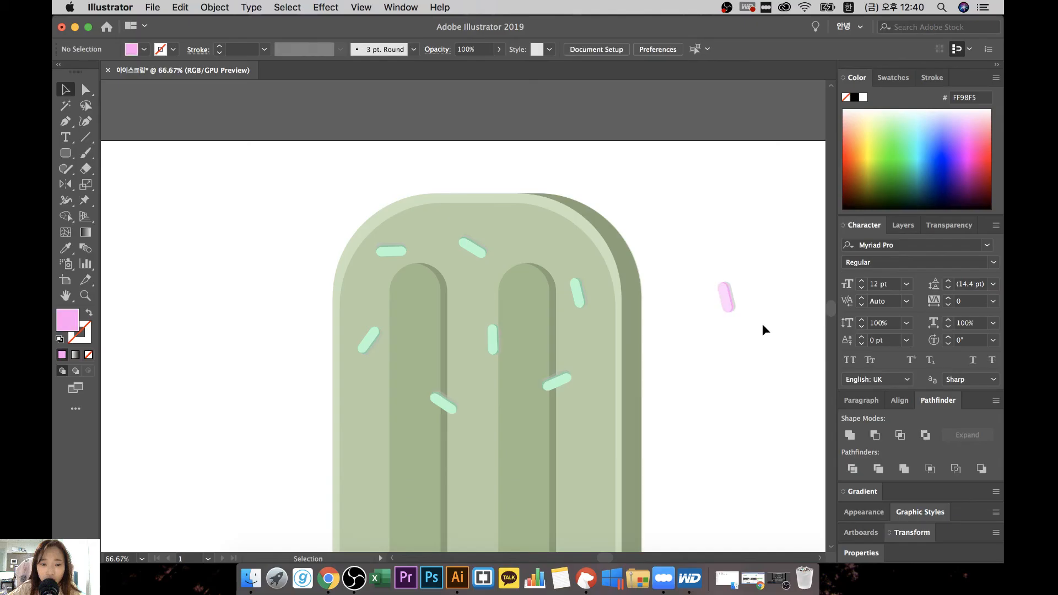
Move the pink capsule group onto the upper right edge of the bar's left groove
left_click(726, 303)
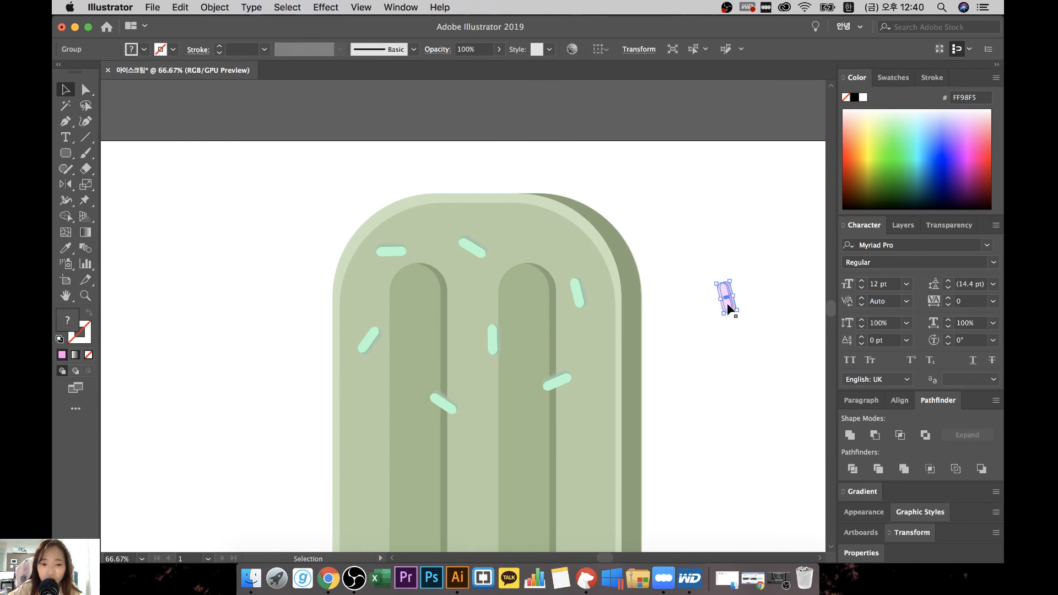
left_click_drag(436, 296, 438, 297)
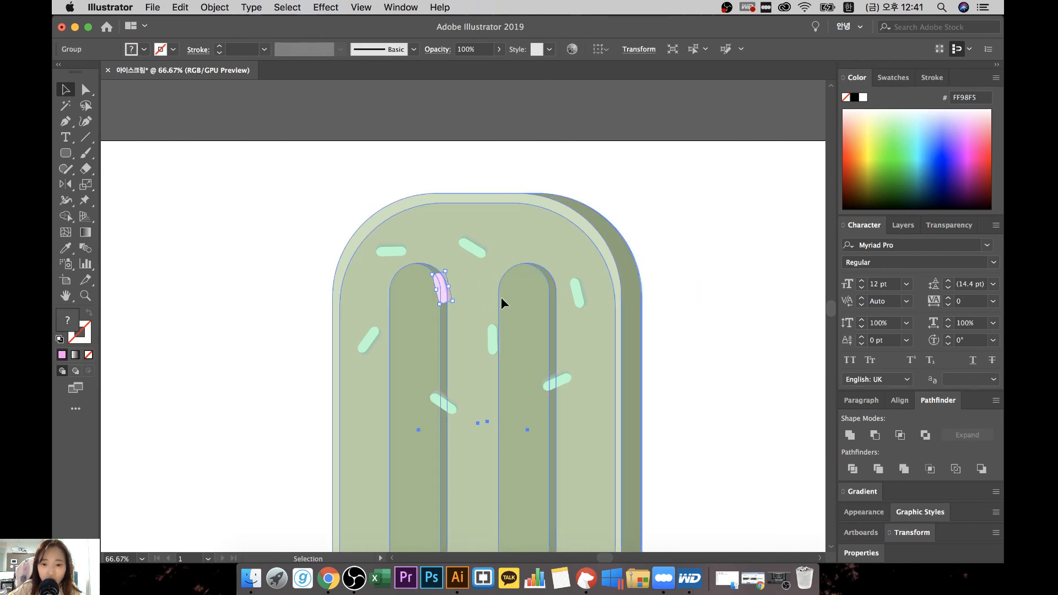
left_click(785, 313)
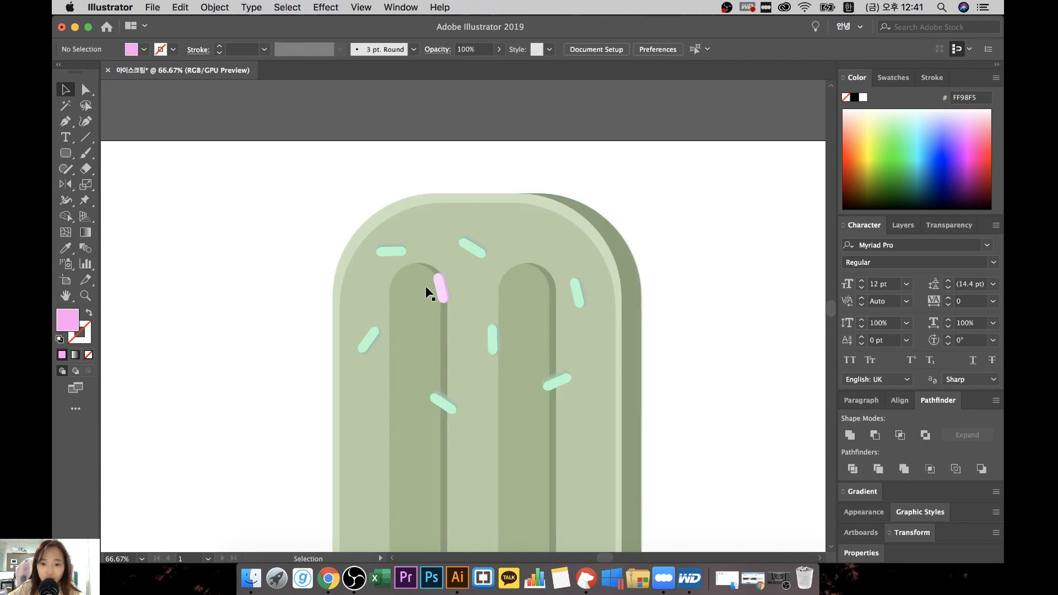
Scatter rotated copies of the pink capsule between the mint ones on the upper part of the bar
left_click(442, 292)
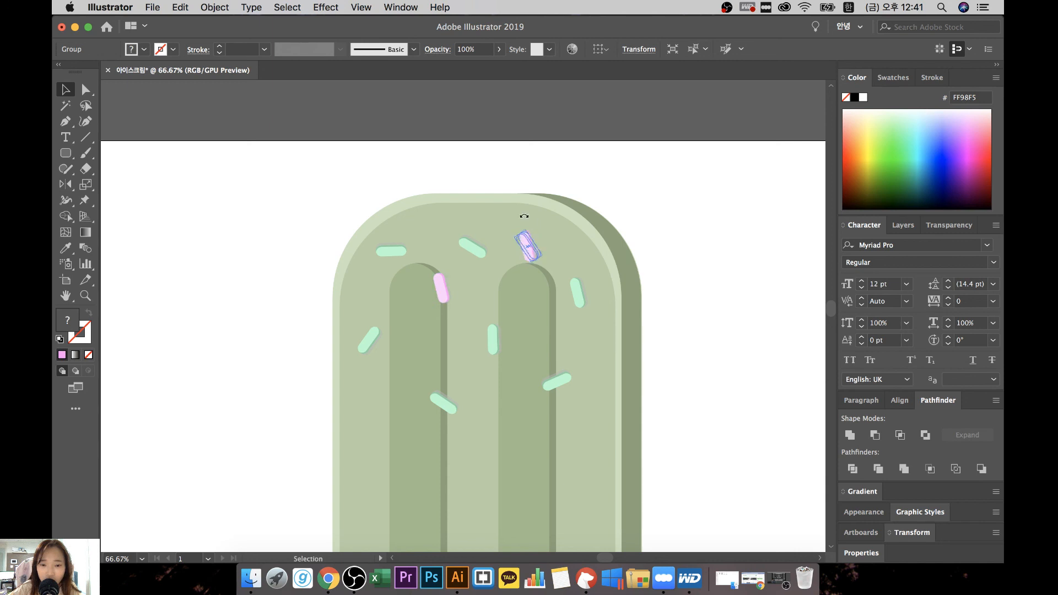
scroll(682, 272, "down", 3)
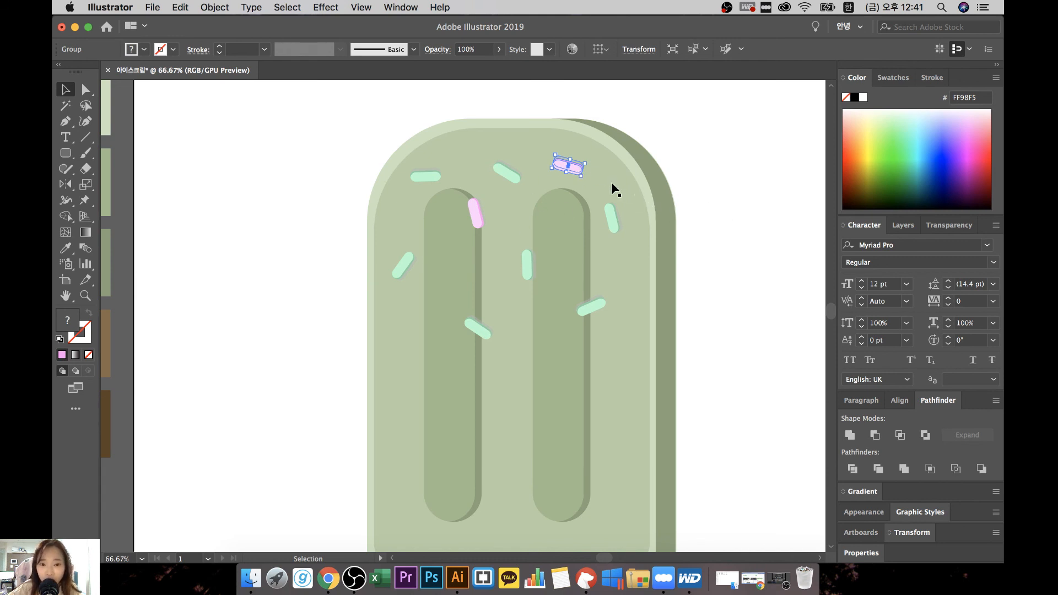
left_click_drag(447, 298, 427, 216)
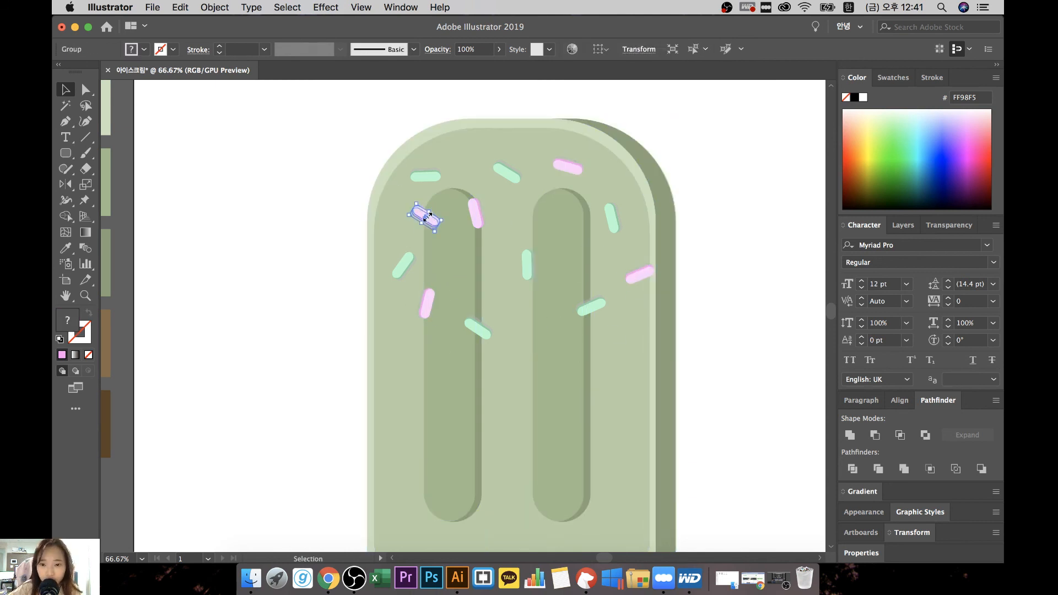
left_click(471, 219)
left_click_drag(565, 229, 565, 229)
left_click_drag(567, 206, 577, 244)
left_click_drag(577, 243, 535, 305)
left_click_drag(549, 293, 552, 306)
left_click(634, 314)
left_click(736, 307)
Add more rotated yellow capsule copies across the sprinkled area and place a pink copy on the blank area beside the bar
left_click(528, 265)
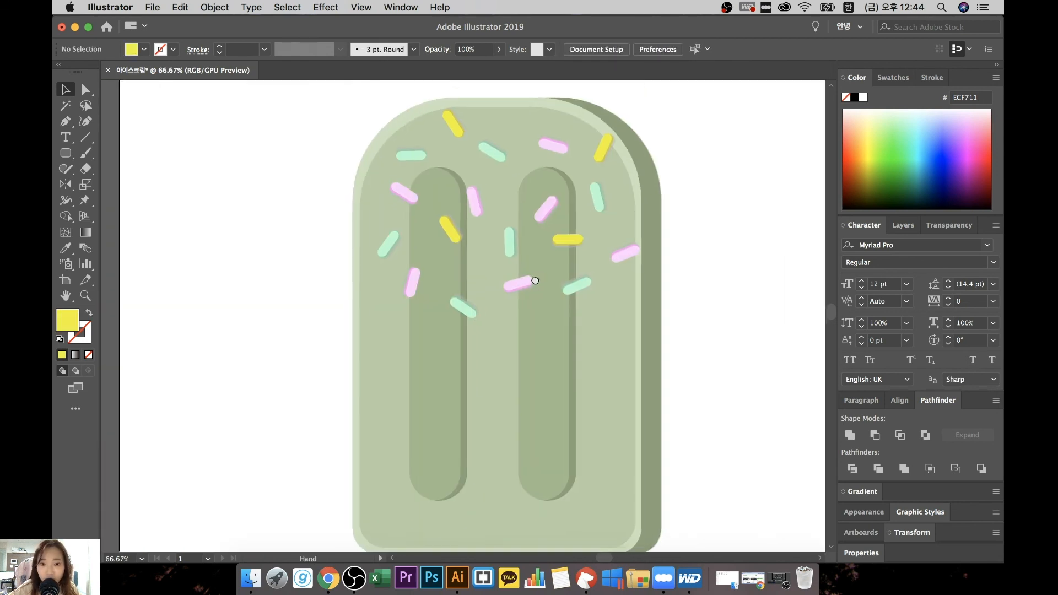
left_click_drag(531, 279, 378, 316)
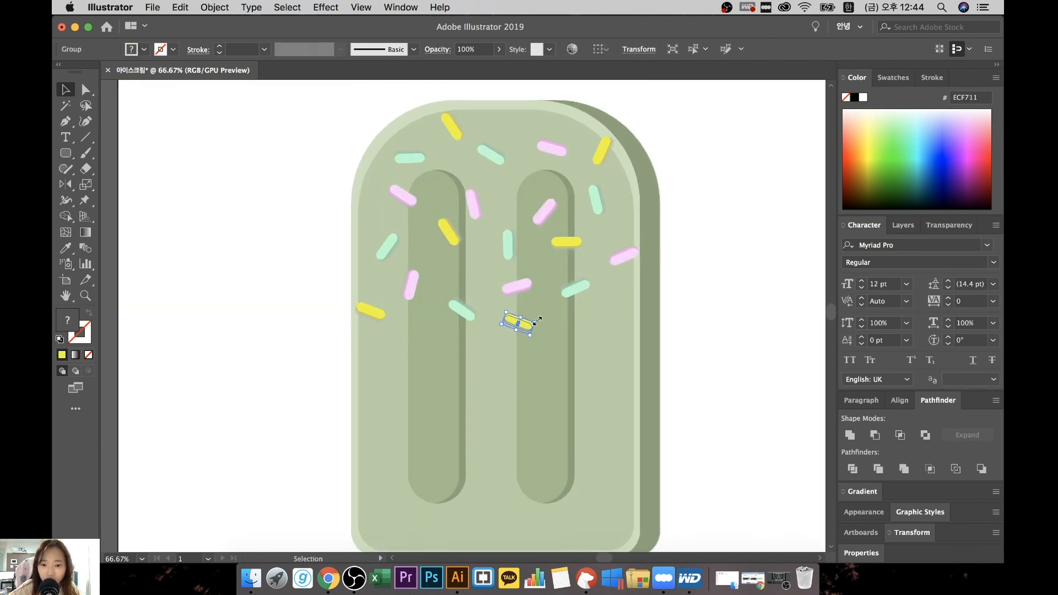
left_click_drag(523, 325, 733, 290)
scroll(551, 331, "up", 2)
left_click(523, 325)
left_click(573, 259)
scroll(573, 275, "down", 1)
scroll(593, 298, "up", 1)
scroll(716, 292, "right", 1)
Ungroup the pink copy beside the bar, filling its body with vivid magenta and its crescent with purple 8A00D3
right_click(693, 293)
left_click(725, 383)
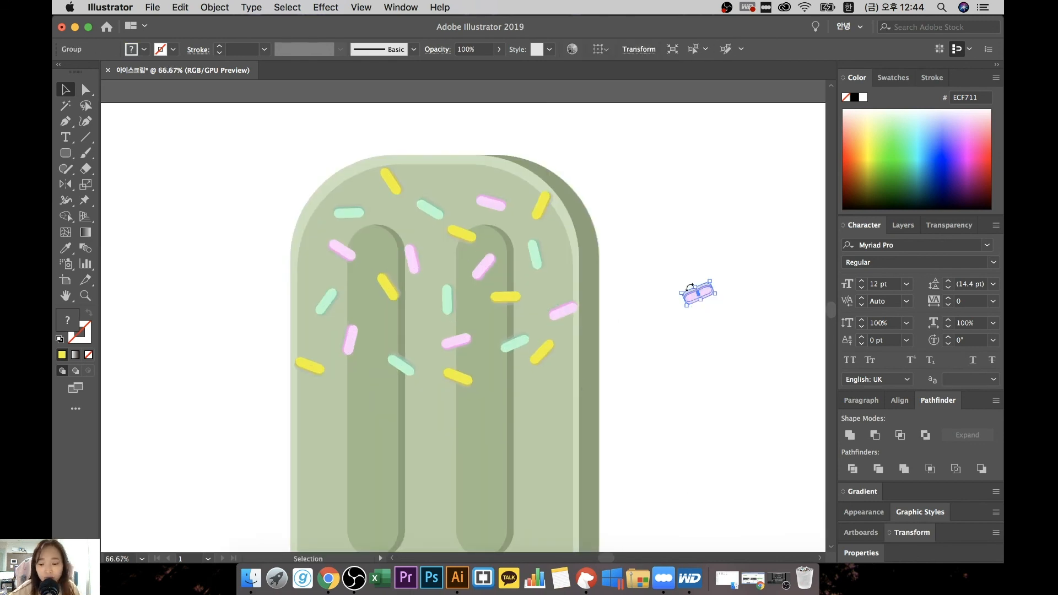
left_click(711, 325)
left_click(701, 298)
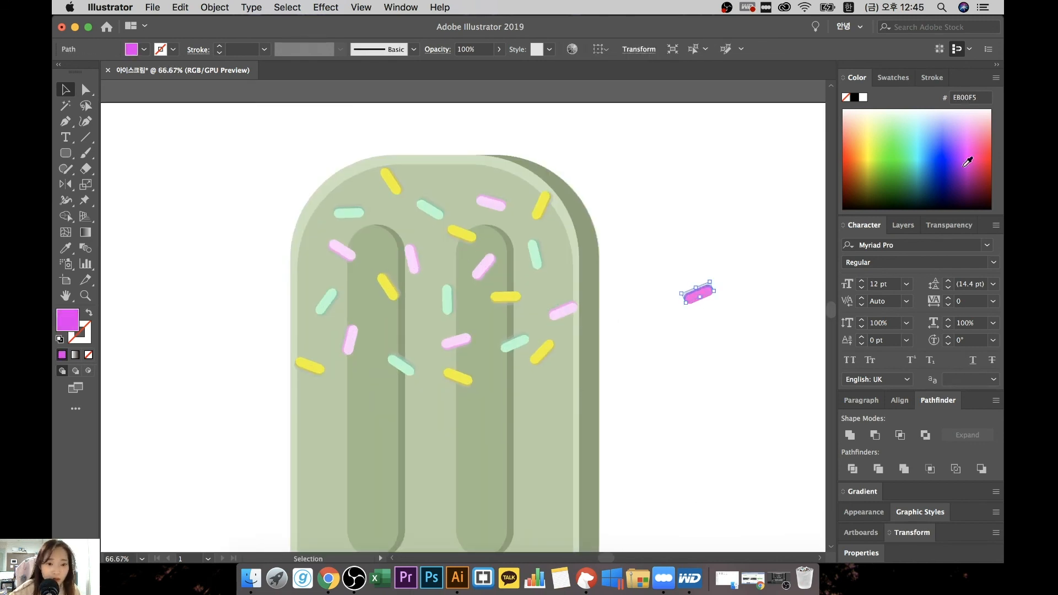
Scatter the magenta capsule and rotated copies of it among the other sprinkles on the upper part of the bar
left_click_drag(575, 259, 577, 267)
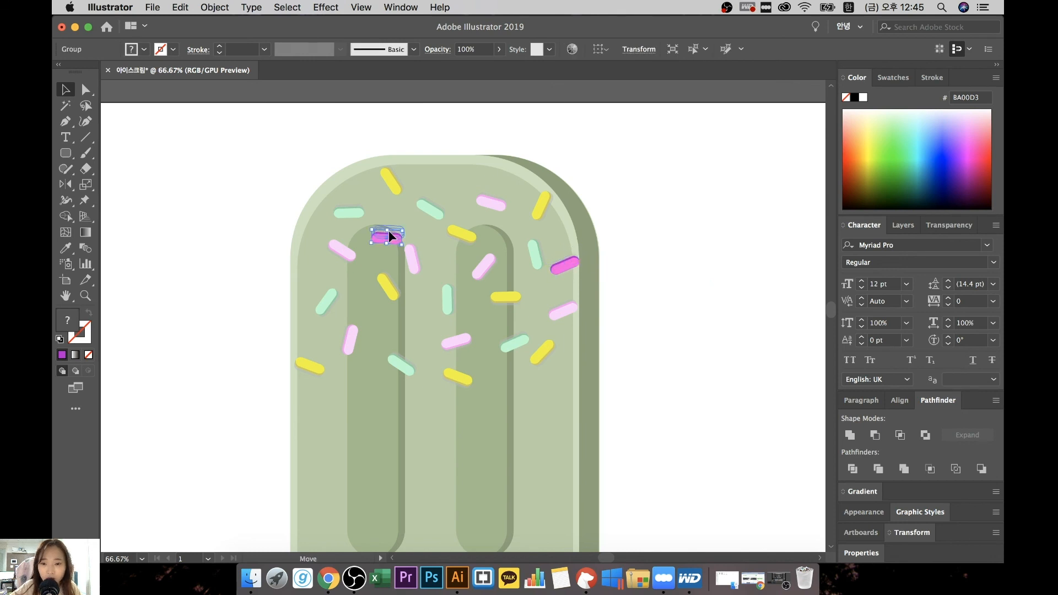
left_click_drag(388, 230, 389, 231)
scroll(782, 167, "left", 3)
left_click_drag(500, 242, 556, 177)
left_click_drag(572, 179, 571, 171)
left_click_drag(561, 171, 566, 180)
left_click_drag(566, 180, 498, 324)
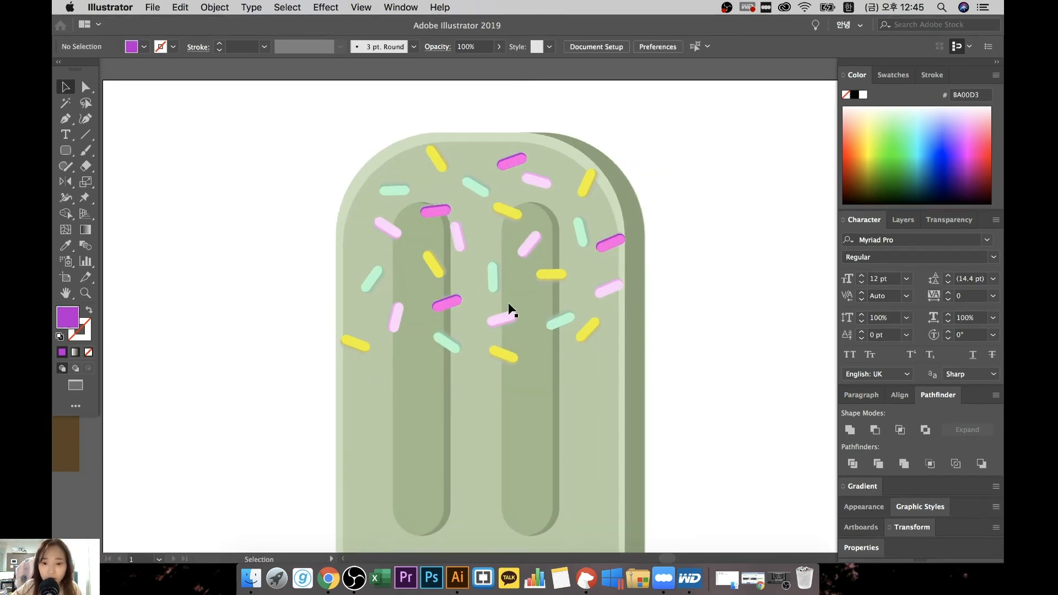
left_click_drag(508, 310, 348, 240)
key("super+0")
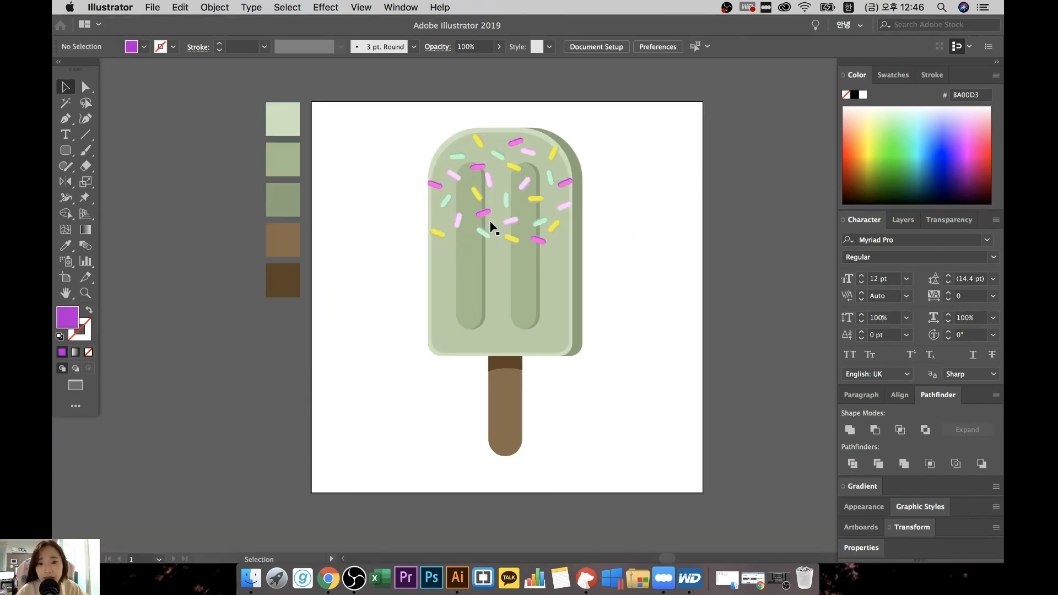